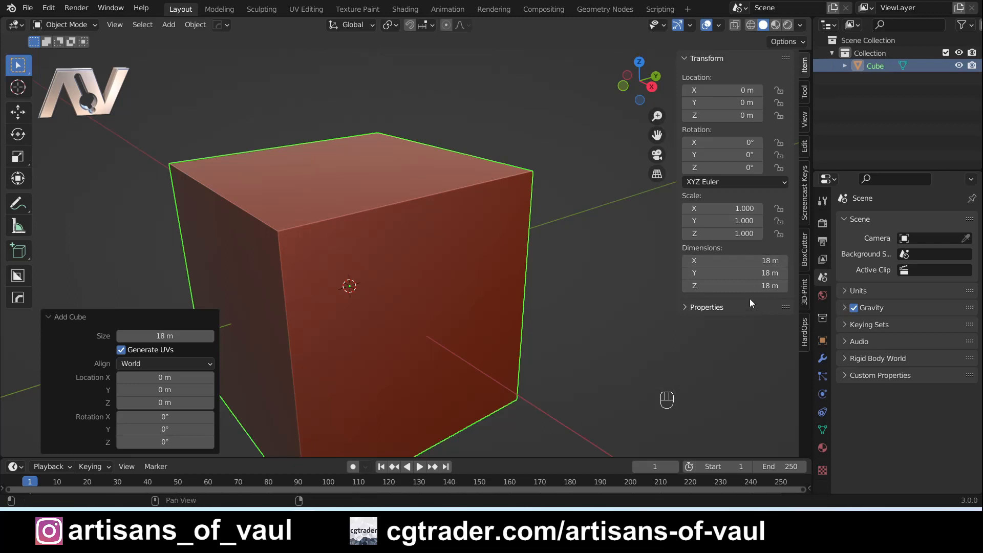
Set the cube's Y dimension to 1.5 m and apply its scale
{"action": "left_click", "coordinate": [752, 274]}
{"action": "type", "text": "1.5"}
{"action": "key", "text": "Return"}
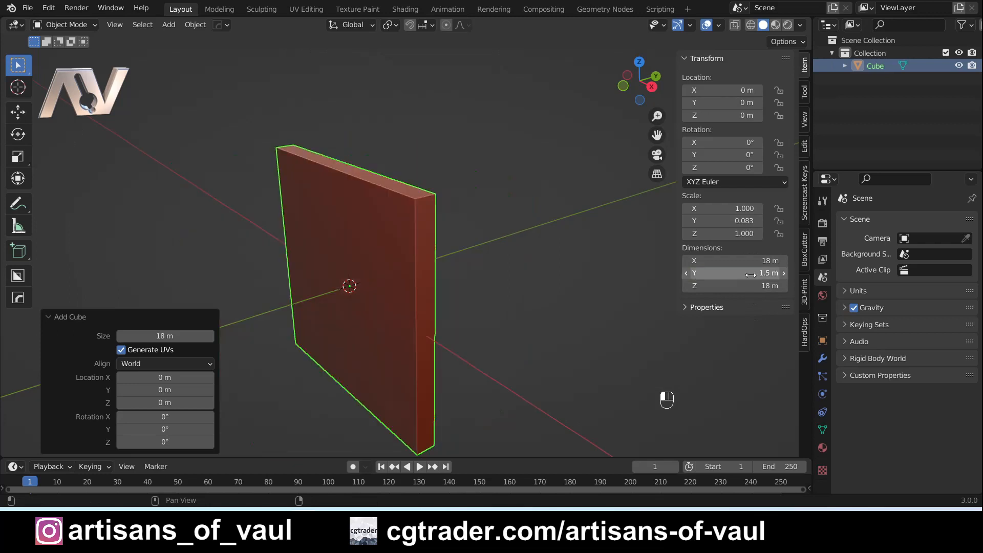
{"action": "key", "text": "ctrl+a"}
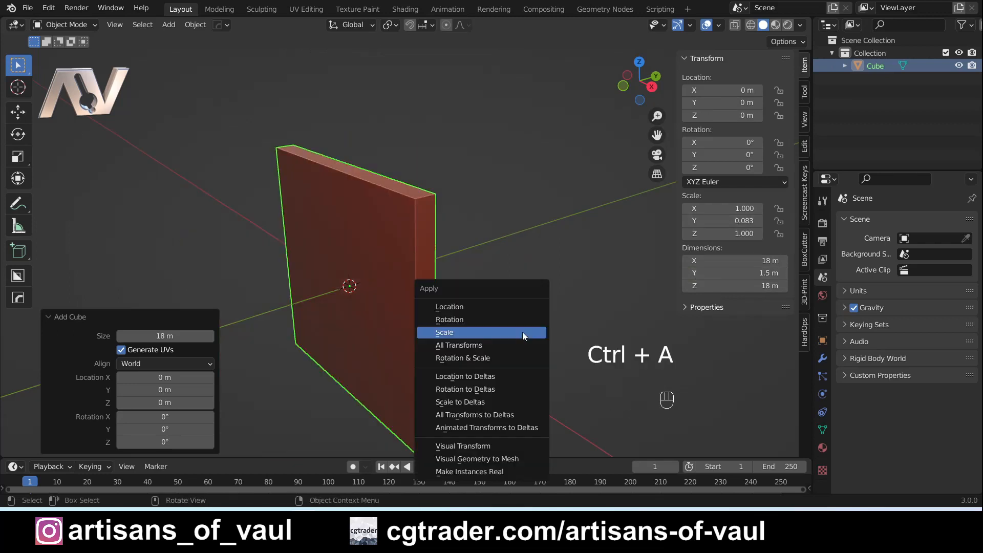
{"action": "left_click", "coordinate": [522, 332]}
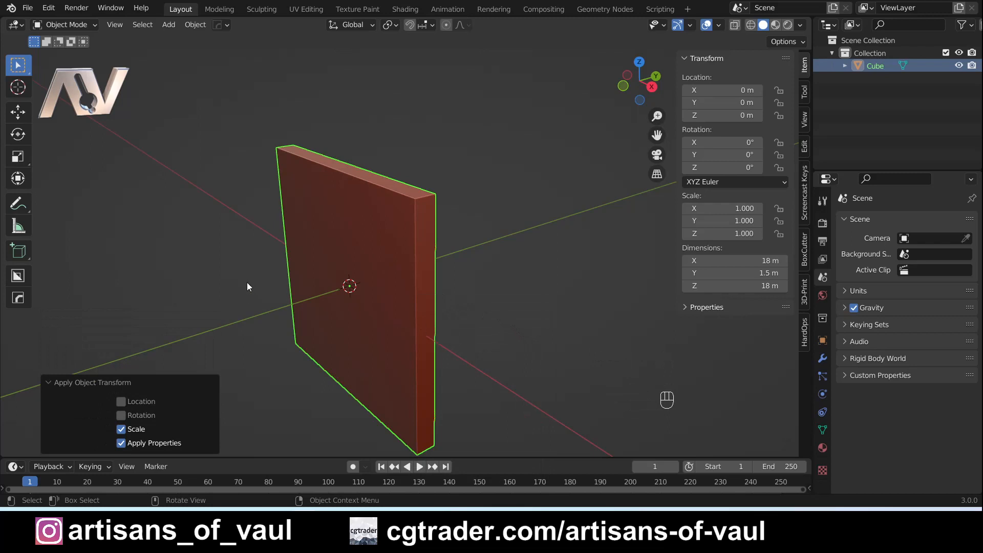
{"action": "middle_click_drag", "start_coordinate": [247, 287], "coordinate": [410, 300]}
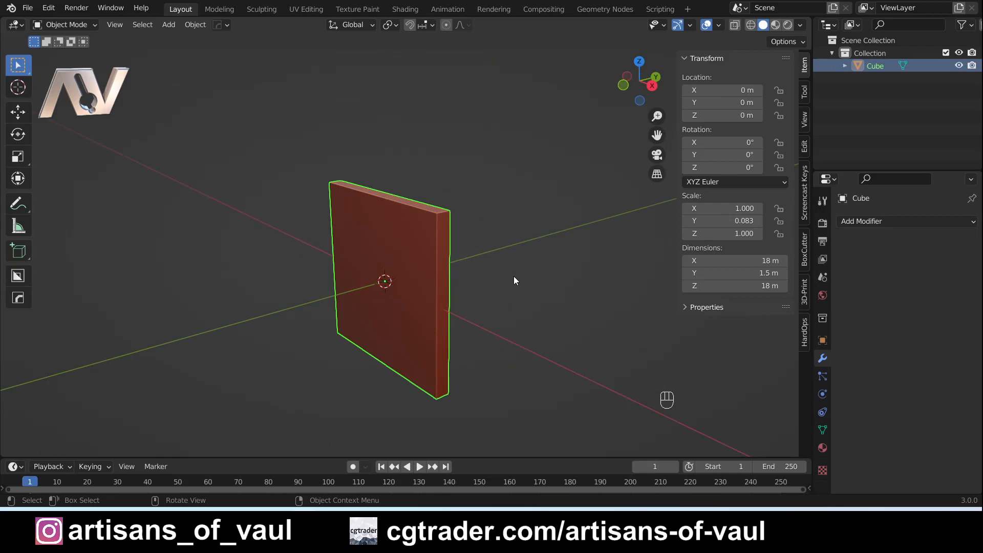
Add 39 evenly spaced vertical loop cuts across the slab's width in Edit Mode, then return to Object Mode
{"action": "key", "text": "Tab"}
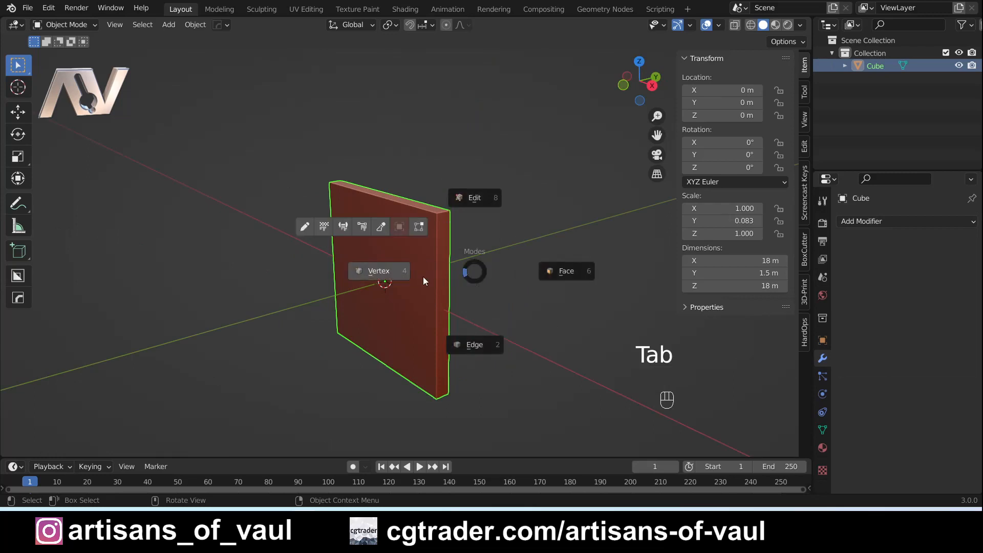
{"action": "middle_click_drag", "start_coordinate": [410, 289], "coordinate": [390, 242]}
{"action": "scroll", "coordinate": [410, 301], "scroll_direction": "up", "scroll_amount": 2}
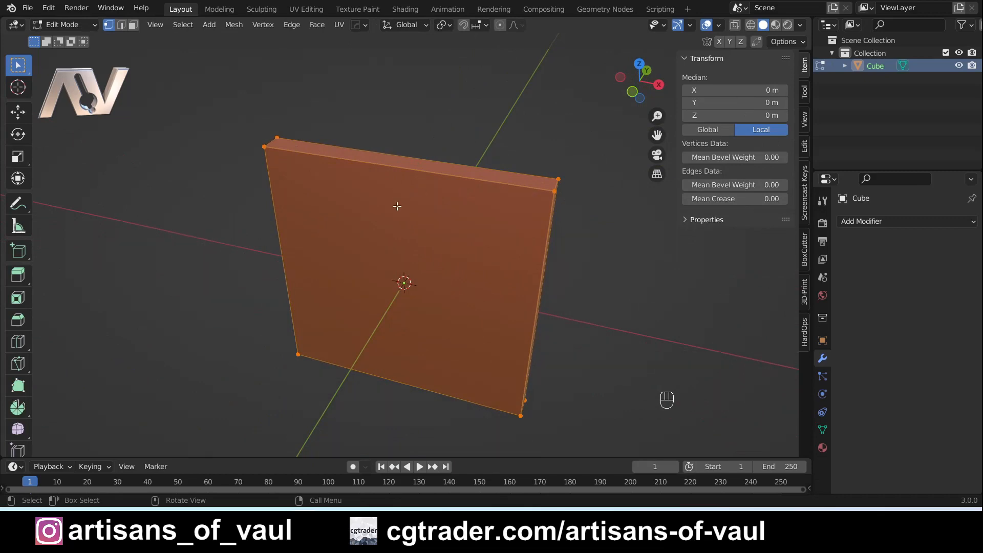
{"action": "key", "text": "ctrl+r"}
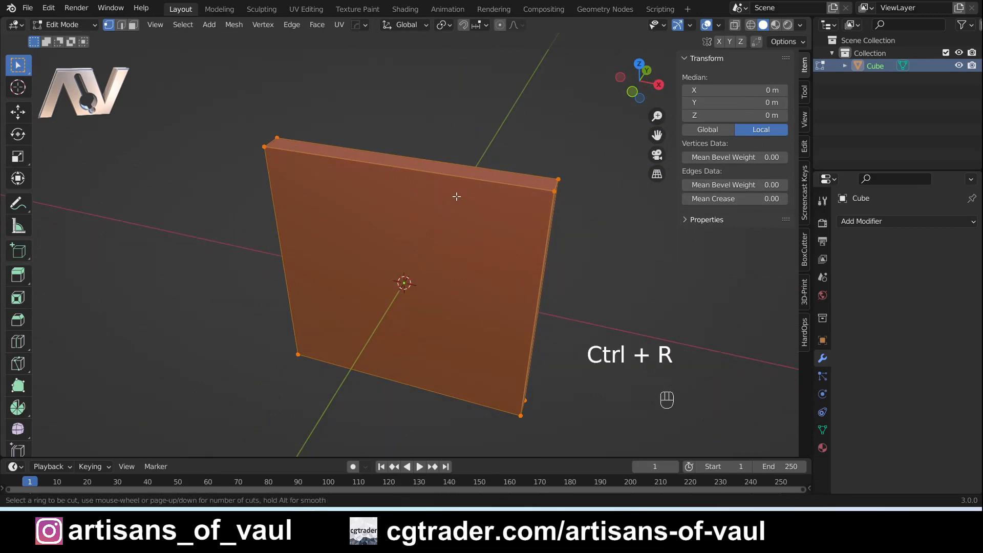
{"action": "scroll", "coordinate": [436, 186], "scroll_direction": "up", "scroll_amount": 2}
{"action": "scroll", "coordinate": [435, 186], "scroll_direction": "up", "scroll_amount": 20}
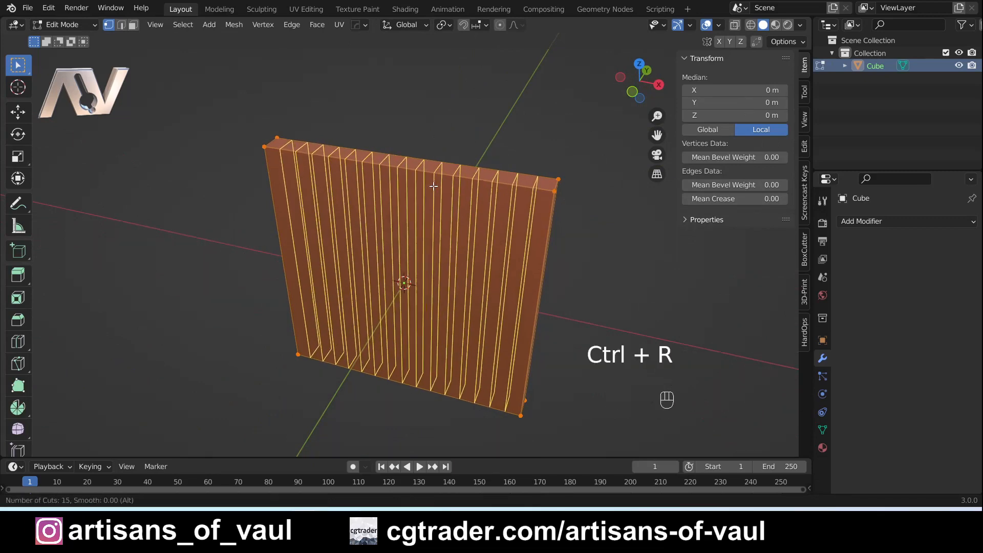
{"action": "scroll", "coordinate": [434, 187], "scroll_direction": "up", "scroll_amount": 13}
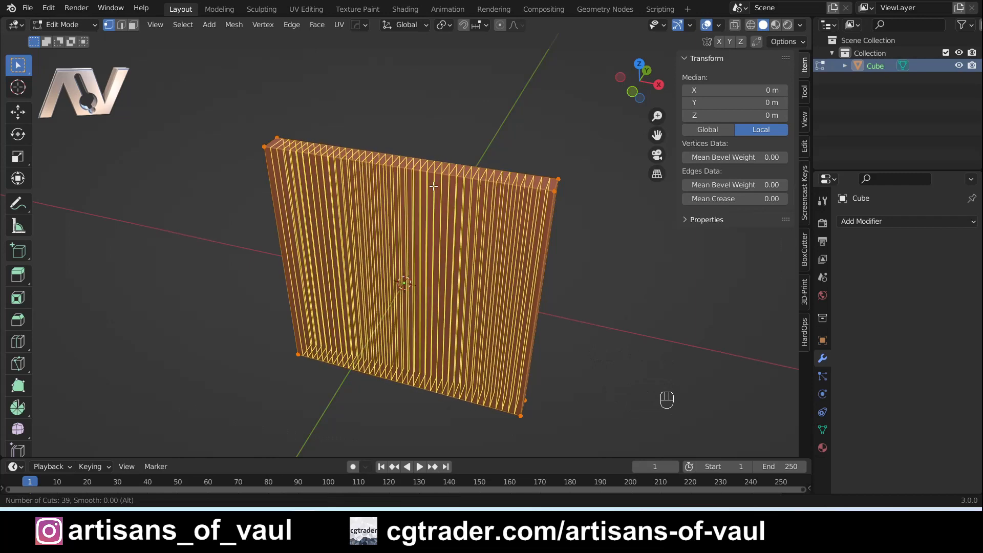
{"action": "left_click", "coordinate": [434, 187]}
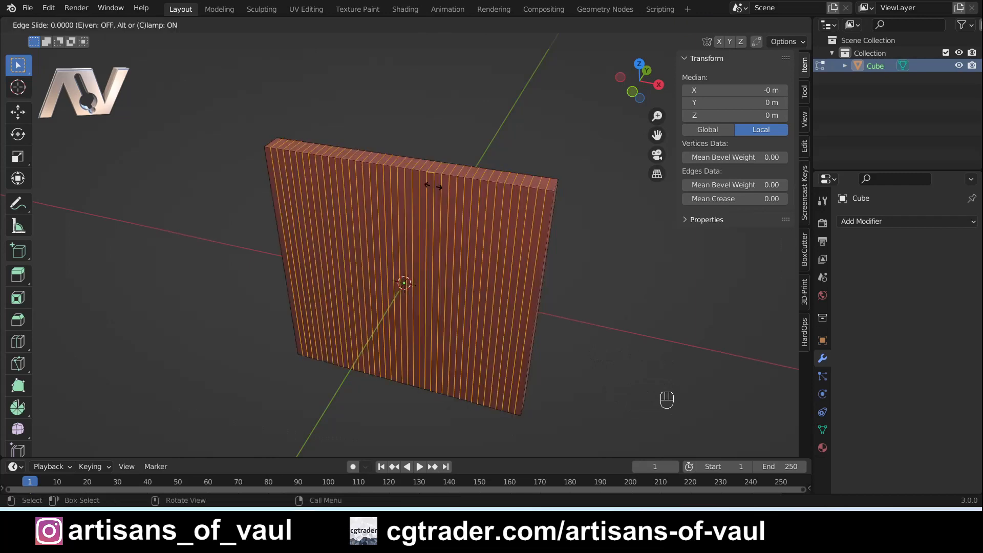
{"action": "left_click", "coordinate": [433, 186]}
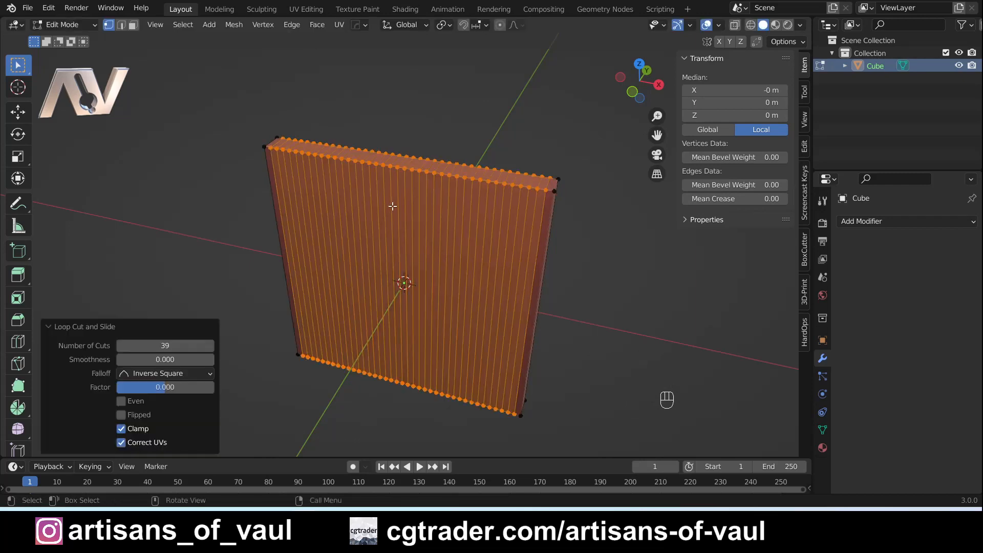
{"action": "key", "text": "Tab"}
{"action": "left_click", "coordinate": [418, 113]}
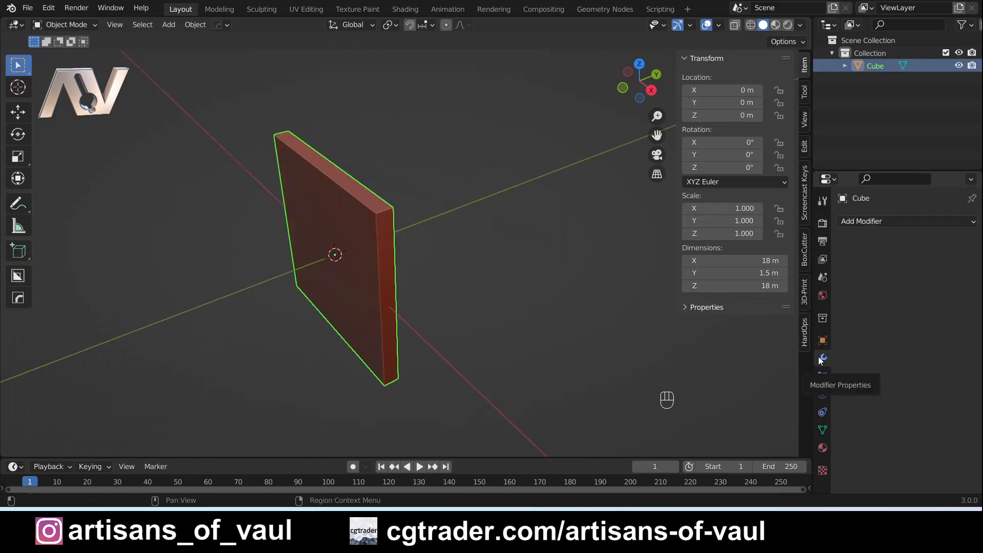
Add a Simple Deform modifier to the slab and set its deformation type to Bend
{"action": "left_click", "coordinate": [875, 223]}
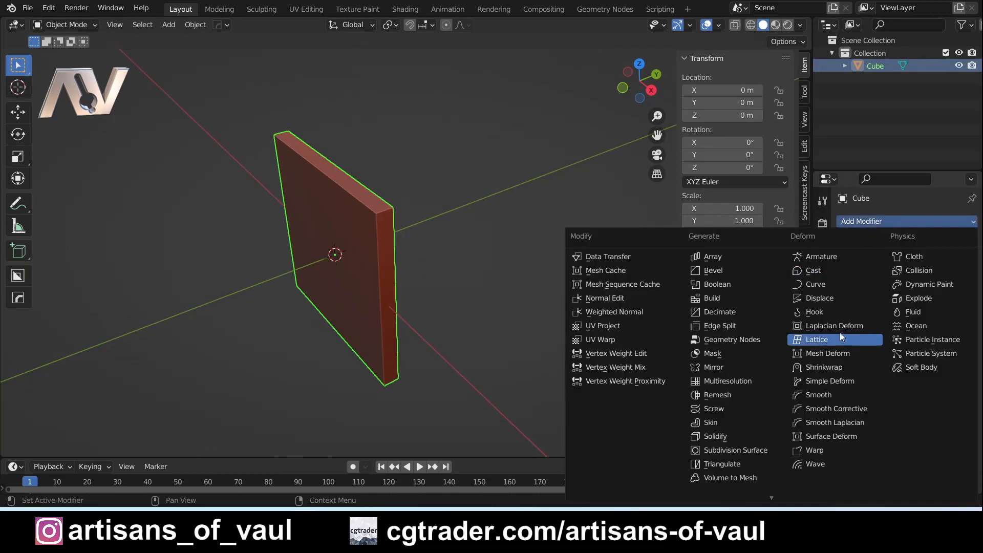
{"action": "left_click", "coordinate": [837, 381]}
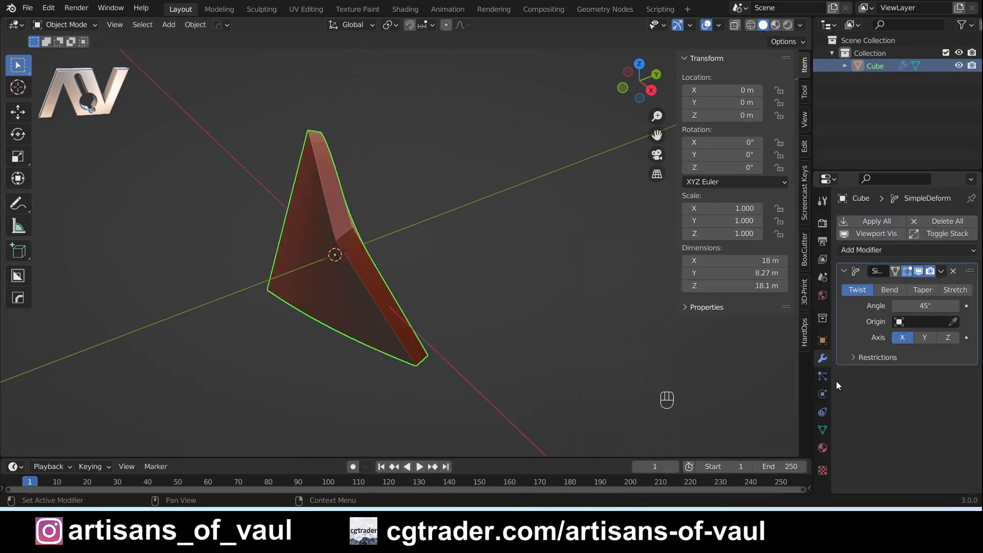
{"action": "middle_click_drag", "start_coordinate": [311, 268], "coordinate": [379, 275]}
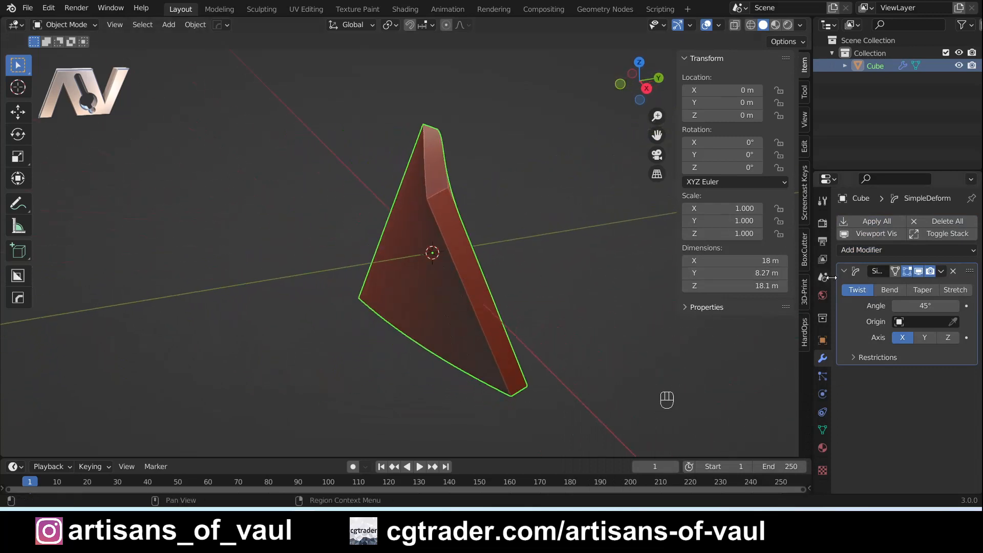
{"action": "left_click", "coordinate": [889, 290]}
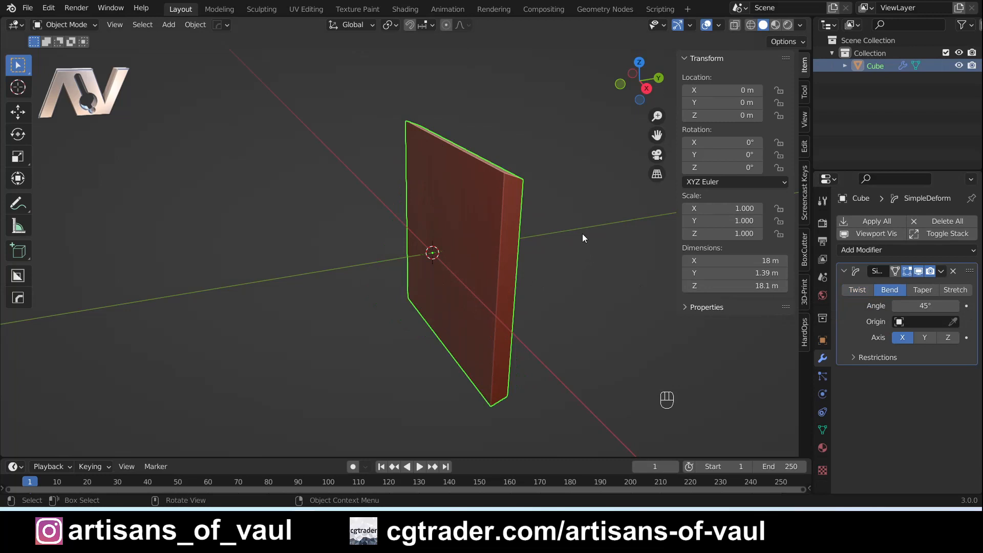
Compare the bend from the X and top views and set the bend axis to Z
{"action": "middle_click_drag", "start_coordinate": [585, 294], "coordinate": [489, 285]}
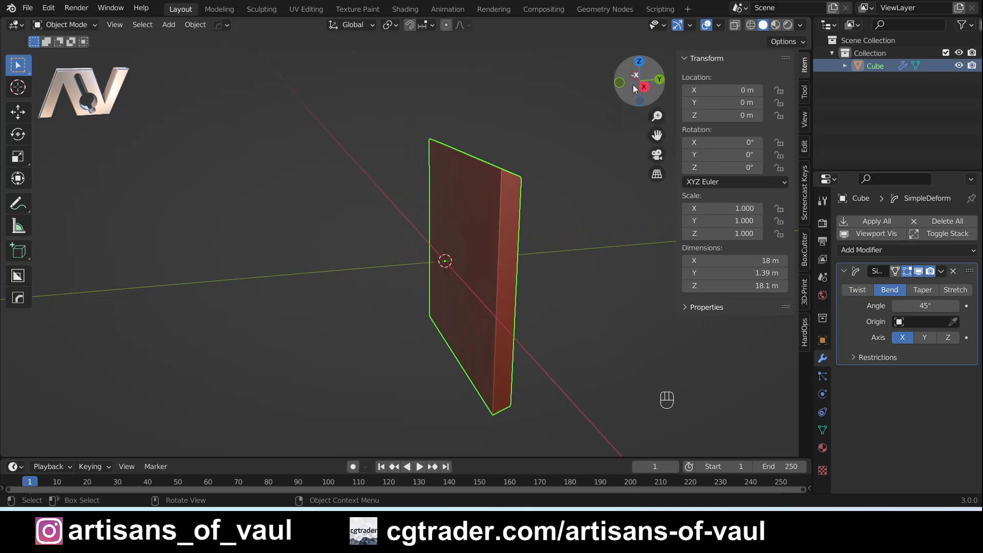
{"action": "left_click", "coordinate": [648, 89]}
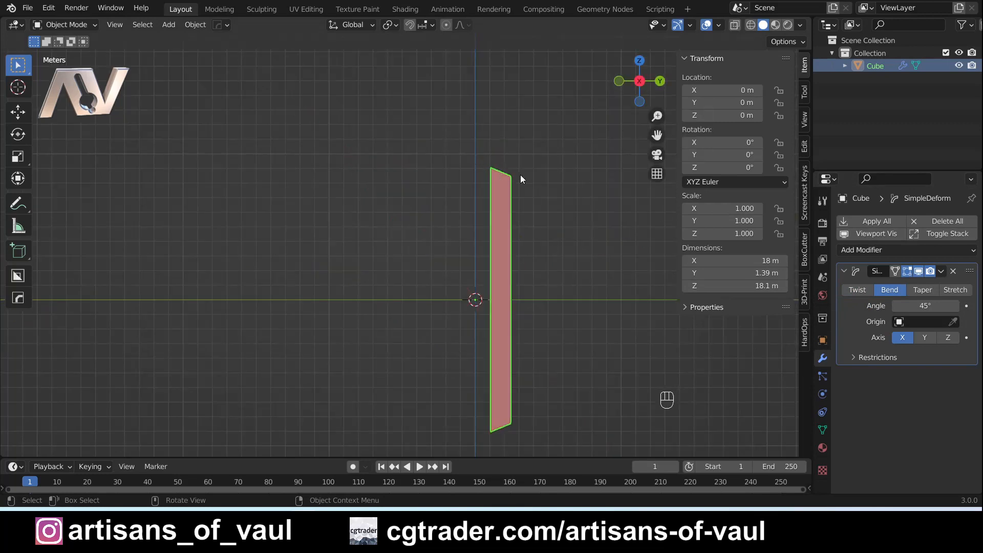
{"action": "middle_click_drag", "start_coordinate": [490, 148], "coordinate": [518, 169]}
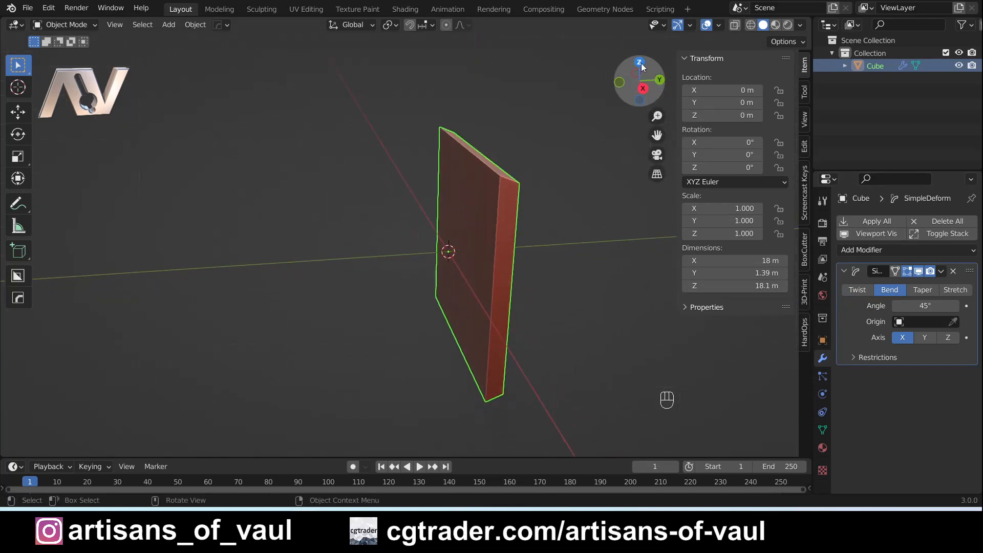
{"action": "left_click", "coordinate": [639, 63]}
{"action": "middle_click_drag", "start_coordinate": [414, 151], "coordinate": [477, 292], "text": "shift"}
{"action": "left_click", "coordinate": [948, 338]}
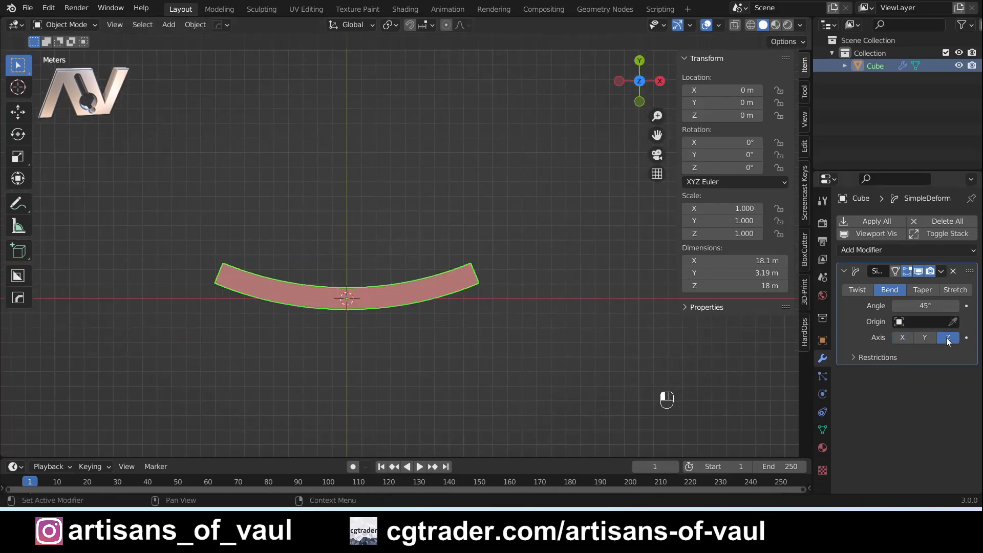
{"action": "scroll", "coordinate": [334, 331], "scroll_direction": "up", "scroll_amount": 2}
{"action": "middle_click_drag", "start_coordinate": [323, 334], "coordinate": [407, 299], "text": "shift"}
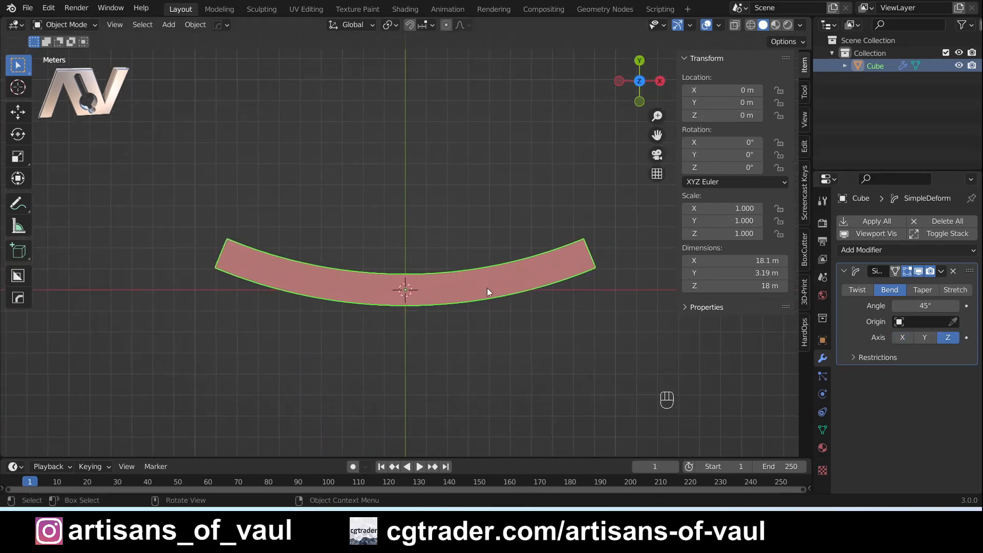
Examine the slab's underlying mesh in Edit Mode against its bent shape, then return to Object Mode
{"action": "middle_click_drag", "start_coordinate": [306, 260], "coordinate": [431, 241]}
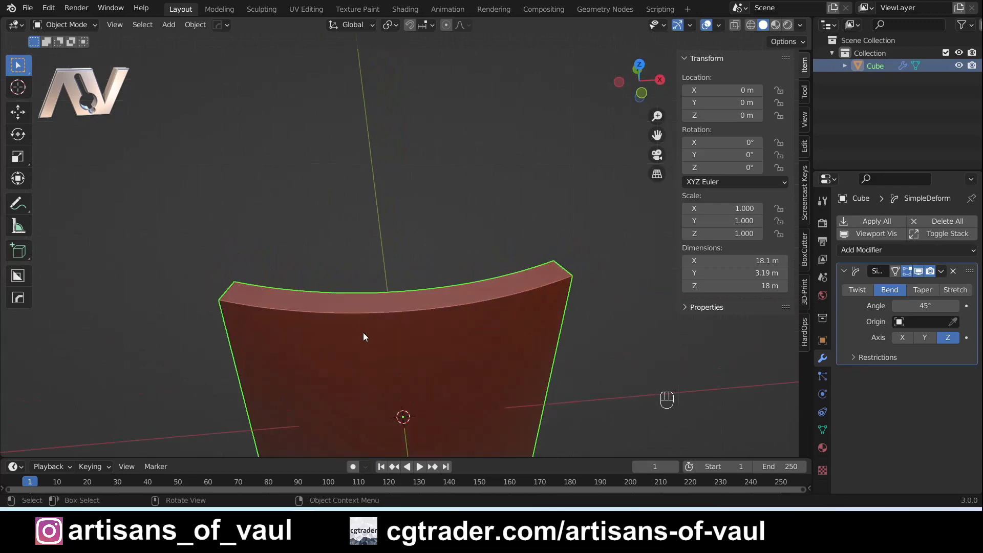
{"action": "key", "text": "Tab"}
{"action": "left_click", "coordinate": [314, 339]}
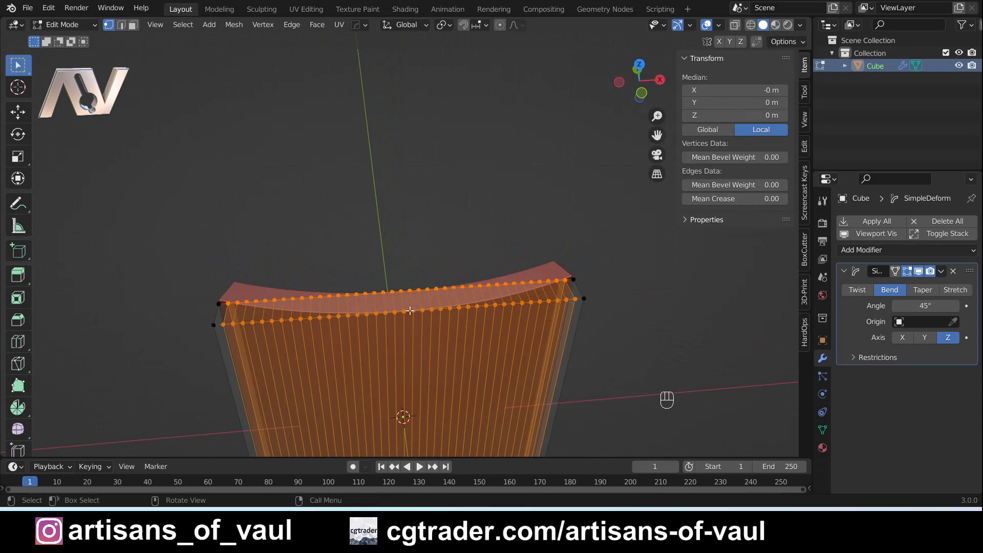
{"action": "key", "text": "Tab"}
{"action": "left_click", "coordinate": [460, 240]}
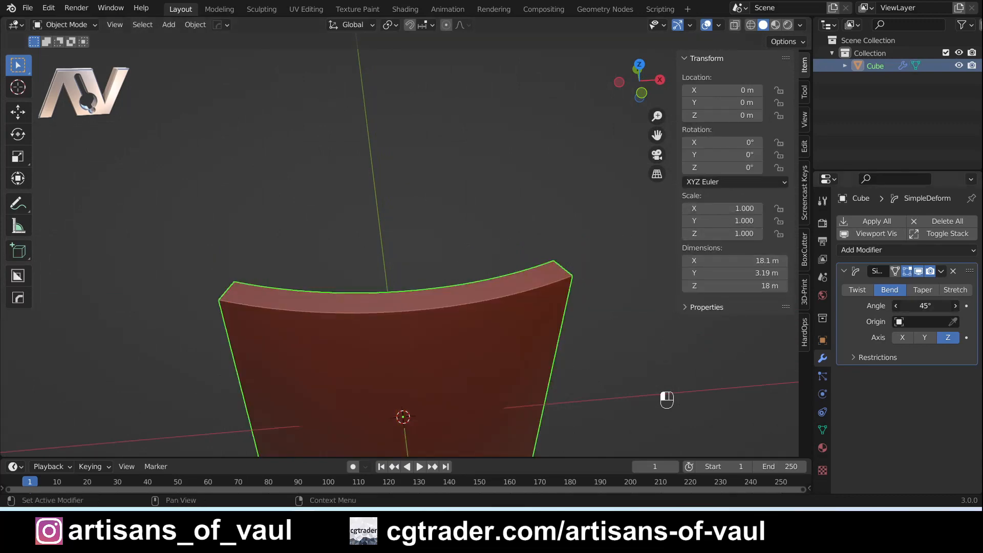
Set the Simple Deform bend angle to 72.1° and check the curve from above and behind
{"action": "left_click_drag", "start_coordinate": [917, 306], "coordinate": [948, 306]}
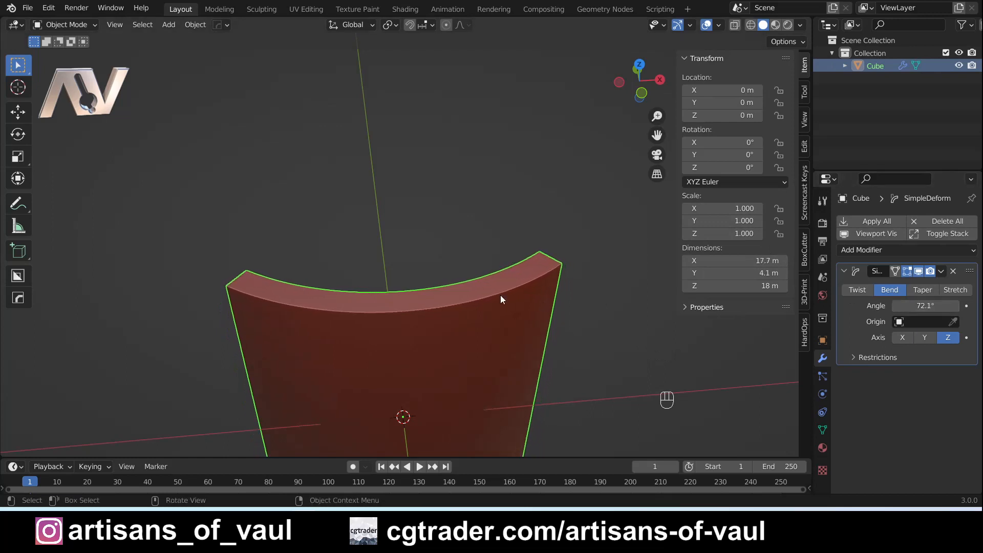
{"action": "middle_click_drag", "start_coordinate": [500, 295], "coordinate": [402, 330]}
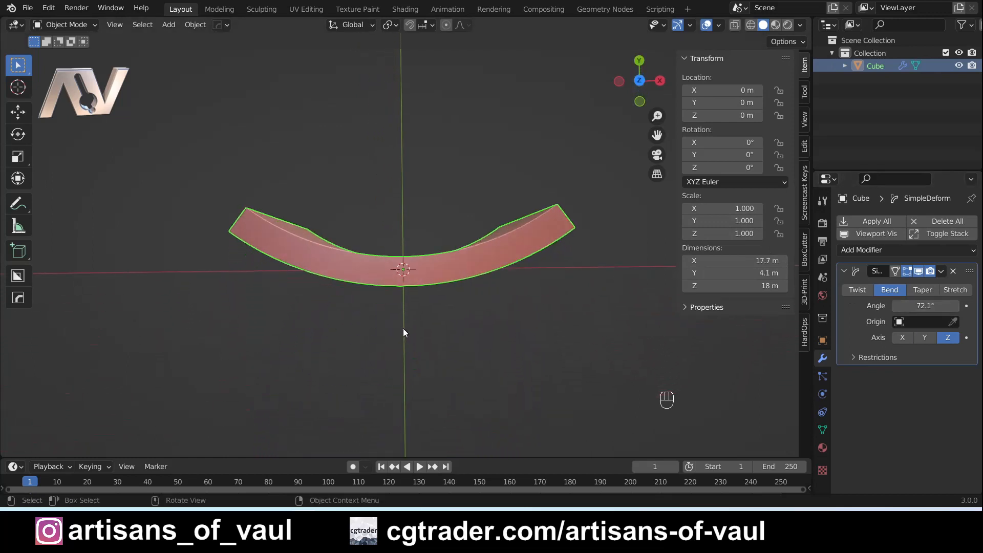
{"action": "middle_click_drag", "start_coordinate": [508, 342], "coordinate": [387, 247]}
{"action": "scroll", "coordinate": [387, 247], "scroll_direction": "up", "scroll_amount": 2}
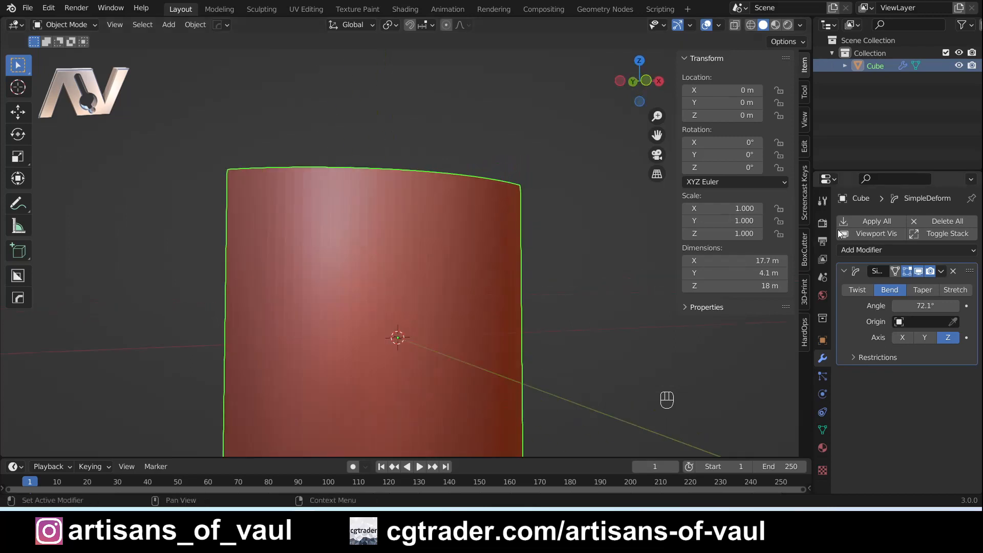
Try applying the bend modifier, examine the curved mesh in Edit Mode, and undo the application
{"action": "left_click", "coordinate": [871, 221]}
{"action": "key", "text": "Tab"}
{"action": "left_click", "coordinate": [343, 267]}
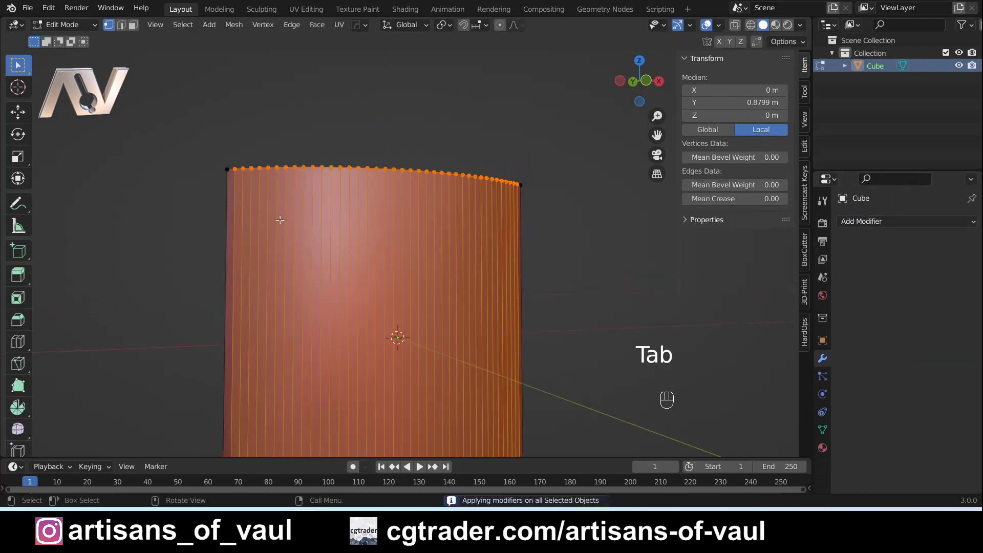
{"action": "middle_click_drag", "start_coordinate": [279, 220], "coordinate": [276, 221]}
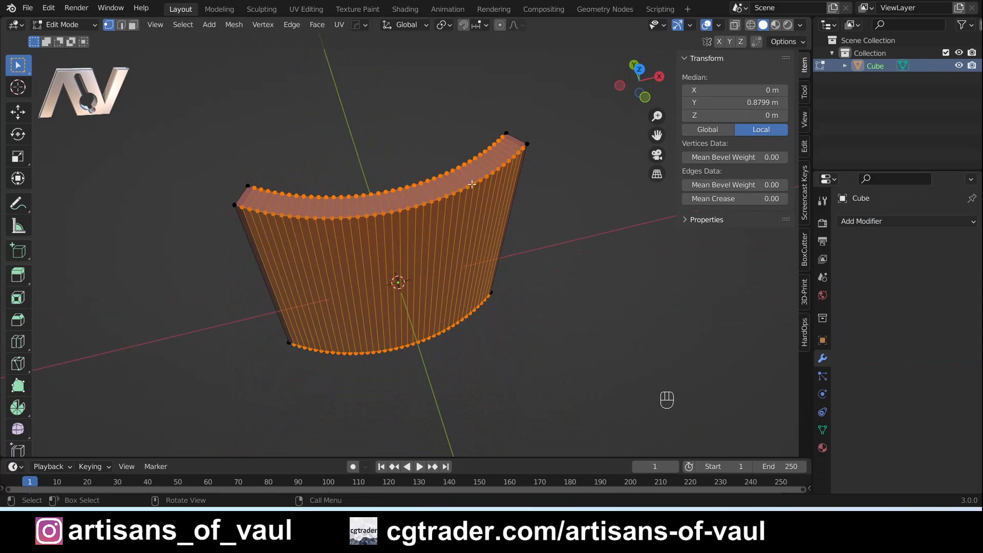
{"action": "key", "text": "ctrl+z"}
{"action": "key", "text": "ctrl+z"}
Select the slab's middle vertical edge loop in Edit Mode and enable Auto Merge Vertices
{"action": "key", "text": "Tab"}
{"action": "left_click", "coordinate": [359, 262]}
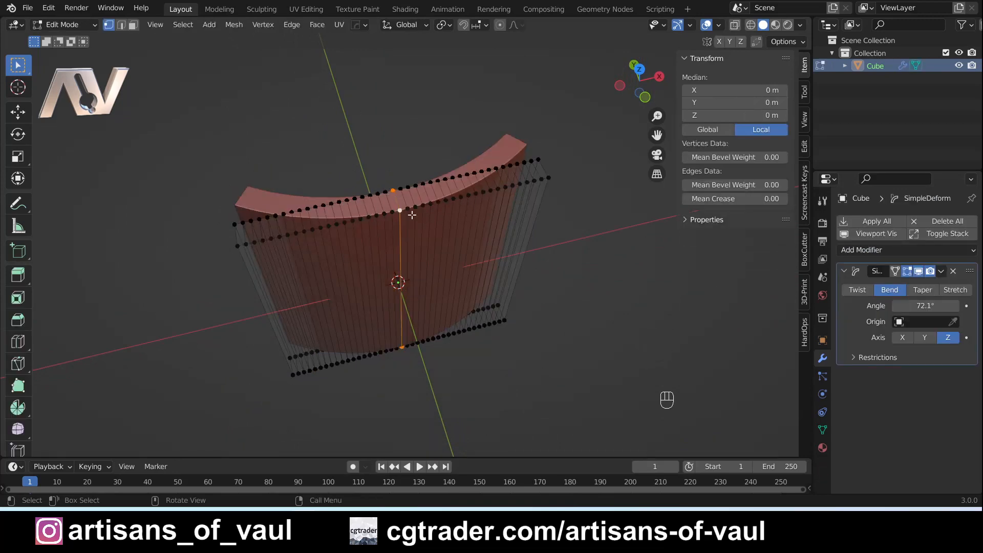
{"action": "left_click", "coordinate": [756, 42]}
{"action": "scroll", "coordinate": [399, 225], "scroll_direction": "up", "scroll_amount": 2}
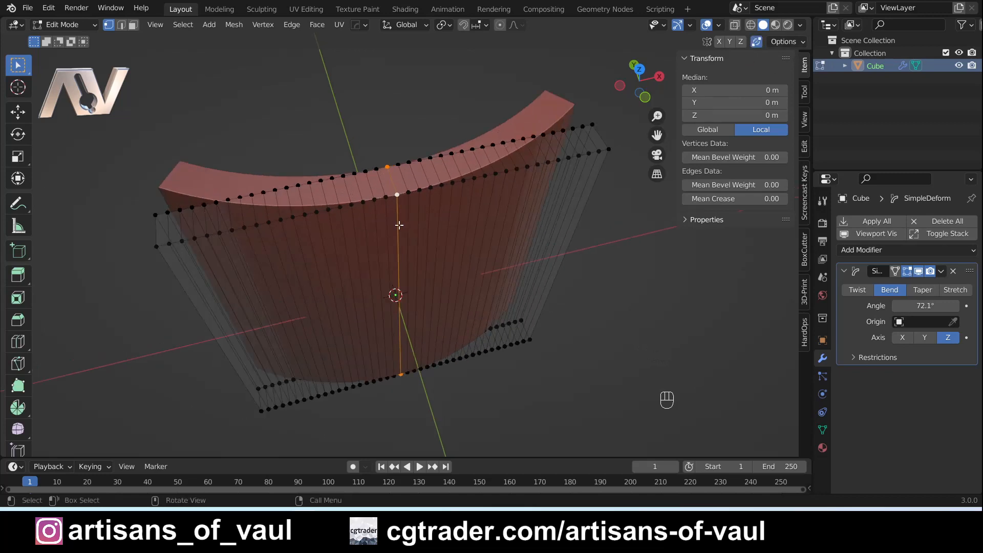
Slide the middle vertical edge loop repeatedly toward negative X, merging it into successive neighbouring loops until X -3.15 m
{"action": "key", "text": "g"}
{"action": "key", "text": "g"}
{"action": "left_click", "coordinate": [351, 246]}
{"action": "key", "text": "g"}
{"action": "key", "text": "g"}
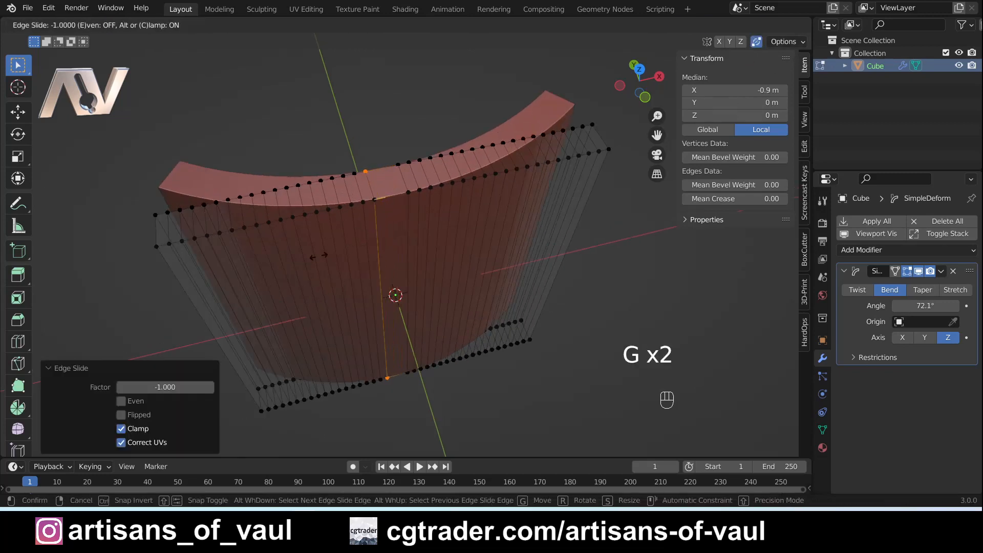
{"action": "left_click", "coordinate": [323, 257]}
{"action": "key", "text": "g"}
{"action": "key", "text": "g"}
{"action": "left_click", "coordinate": [256, 264]}
{"action": "key", "text": "g"}
{"action": "key", "text": "g"}
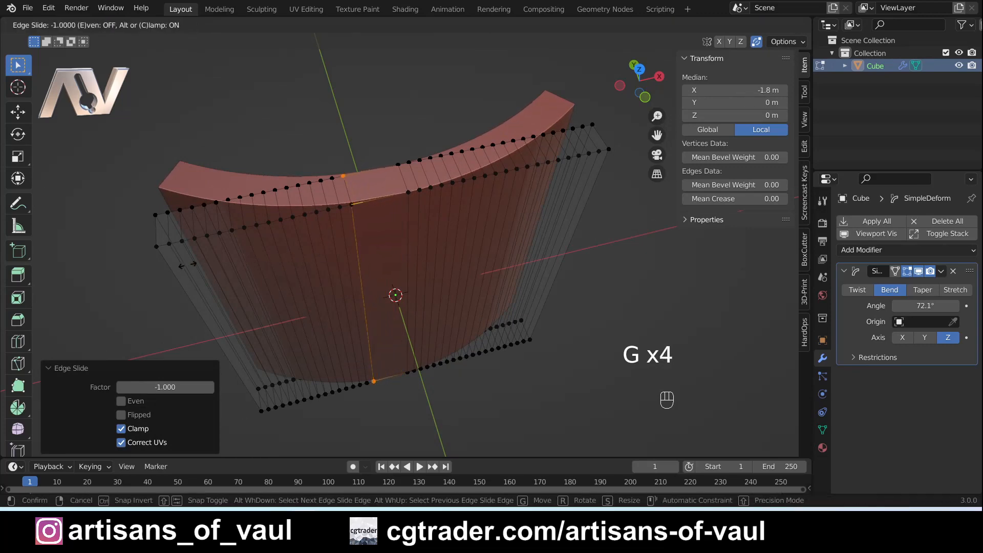
{"action": "left_click", "coordinate": [174, 266]}
{"action": "key", "text": "g"}
{"action": "key", "text": "g"}
{"action": "left_click", "coordinate": [369, 260]}
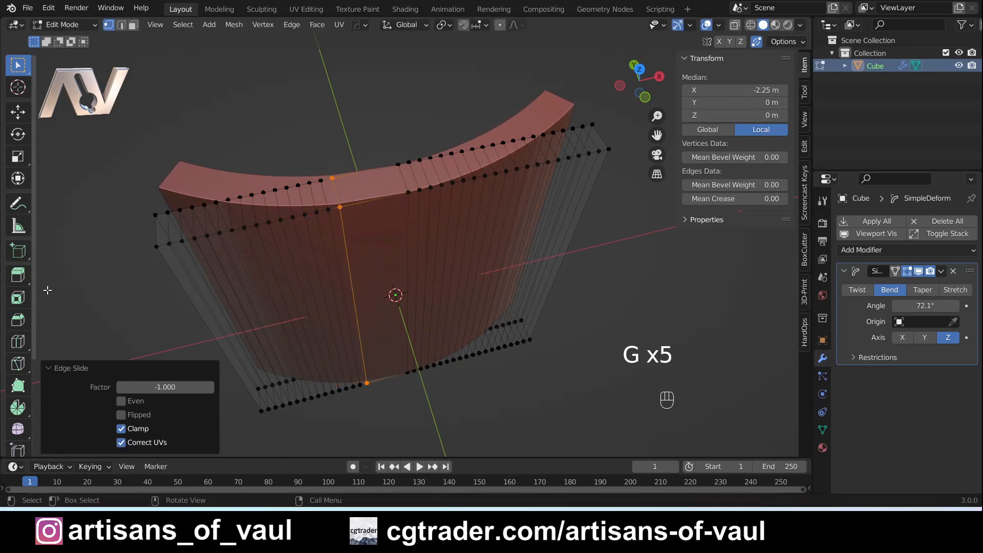
{"action": "key", "text": "g"}
{"action": "key", "text": "g"}
{"action": "left_click", "coordinate": [340, 276]}
{"action": "key", "text": "g"}
{"action": "key", "text": "g"}
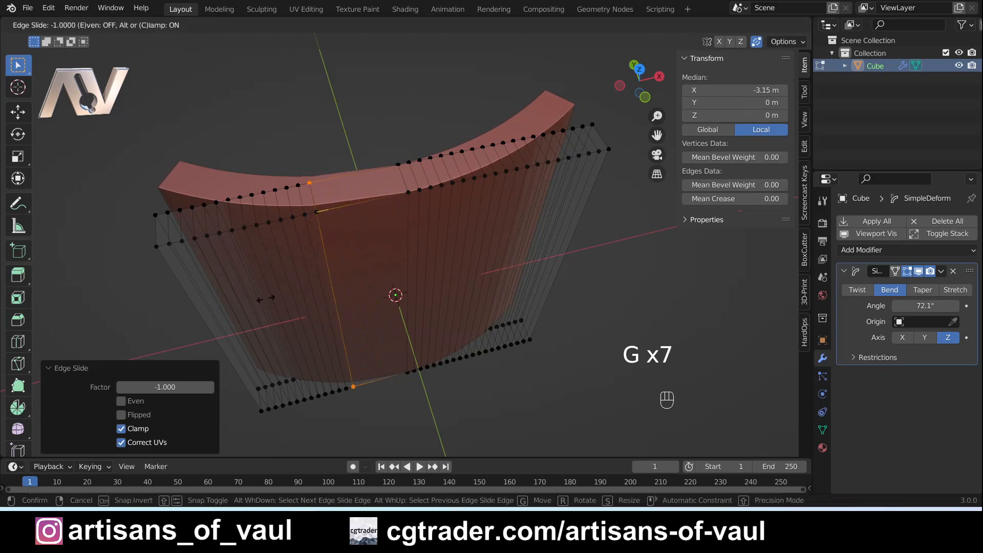
Slide the first edge loop on the slab's positive X side outward repeatedly, merging it through neighbouring loops to X 3.6 m
{"action": "left_click", "coordinate": [405, 222]}
{"action": "key", "text": "g"}
{"action": "key", "text": "g"}
{"action": "left_click", "coordinate": [501, 213]}
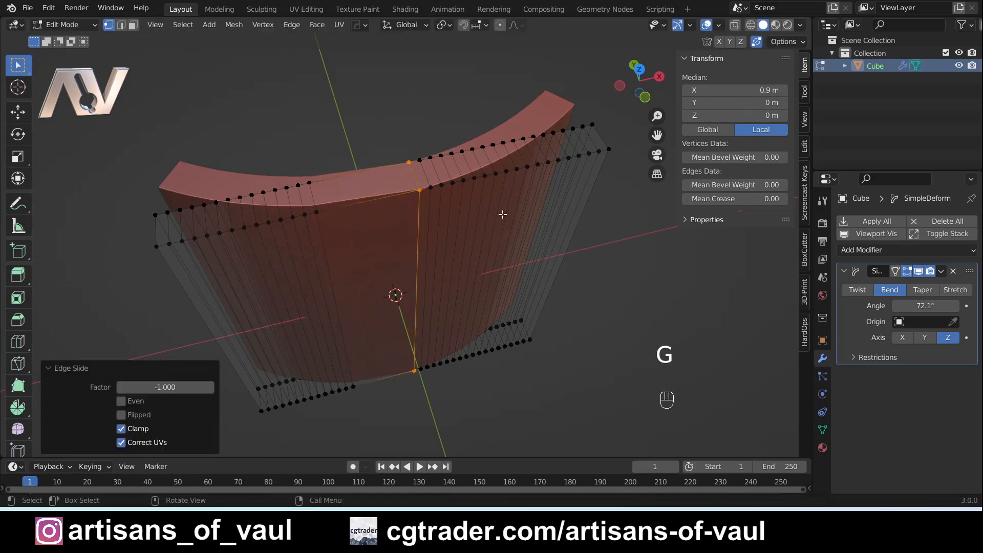
{"action": "key", "text": "g"}
{"action": "key", "text": "g"}
{"action": "left_click", "coordinate": [631, 209]}
{"action": "key", "text": "g"}
{"action": "key", "text": "g"}
{"action": "left_click", "coordinate": [779, 213]}
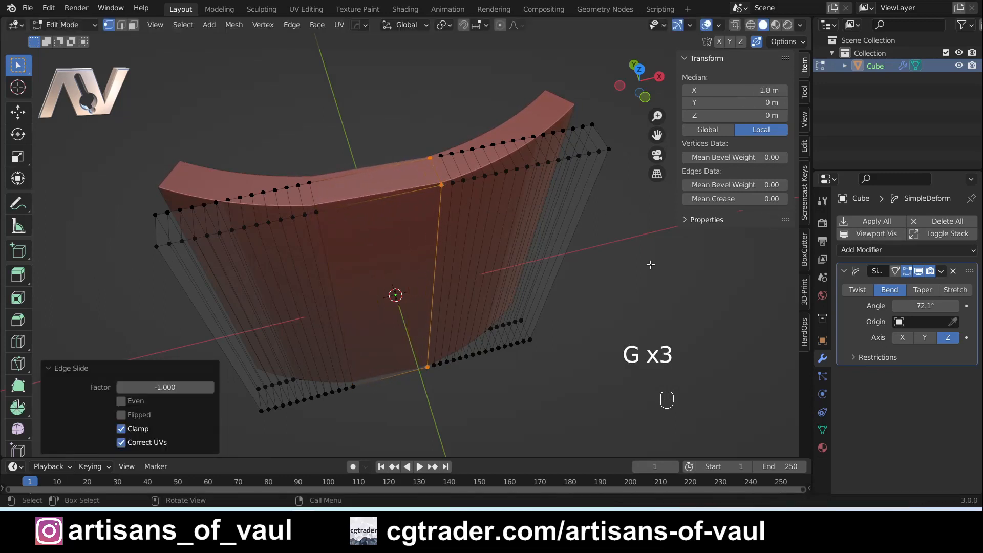
{"action": "key", "text": "g"}
{"action": "key", "text": "g"}
{"action": "left_click", "coordinate": [705, 306]}
{"action": "key", "text": "g"}
{"action": "key", "text": "g"}
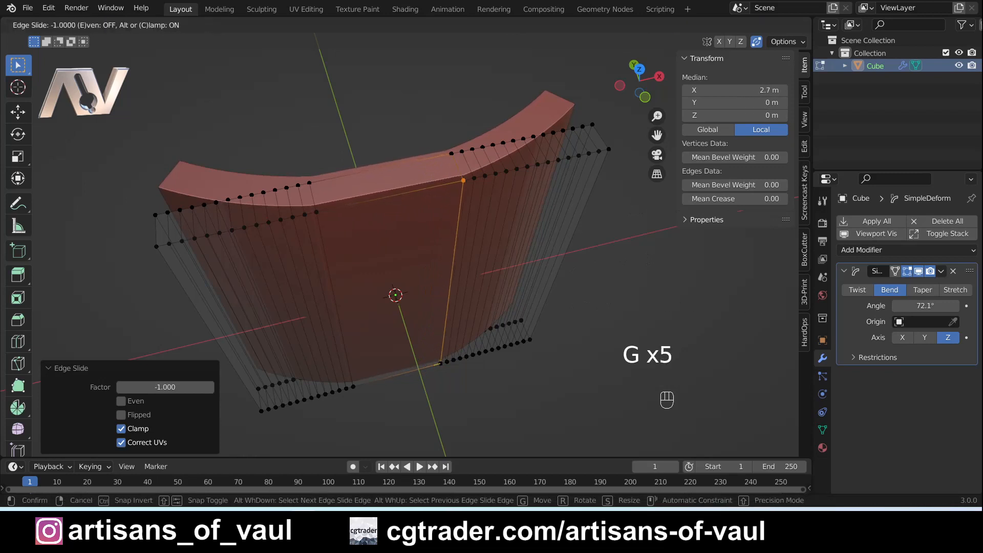
{"action": "left_click", "coordinate": [41, 302]}
{"action": "key", "text": "g"}
{"action": "key", "text": "g"}
{"action": "left_click", "coordinate": [119, 309]}
{"action": "key", "text": "g"}
{"action": "key", "text": "g"}
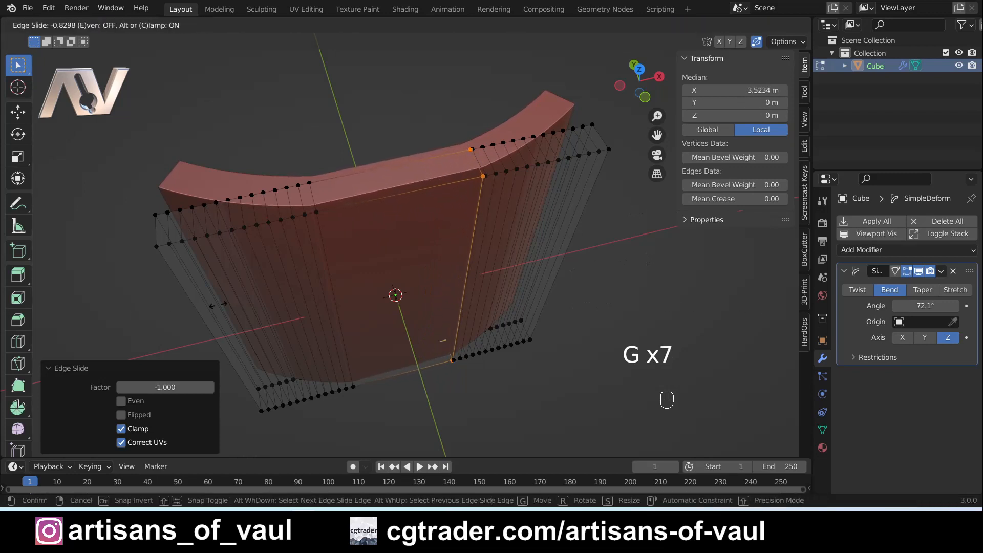
{"action": "left_click", "coordinate": [260, 297]}
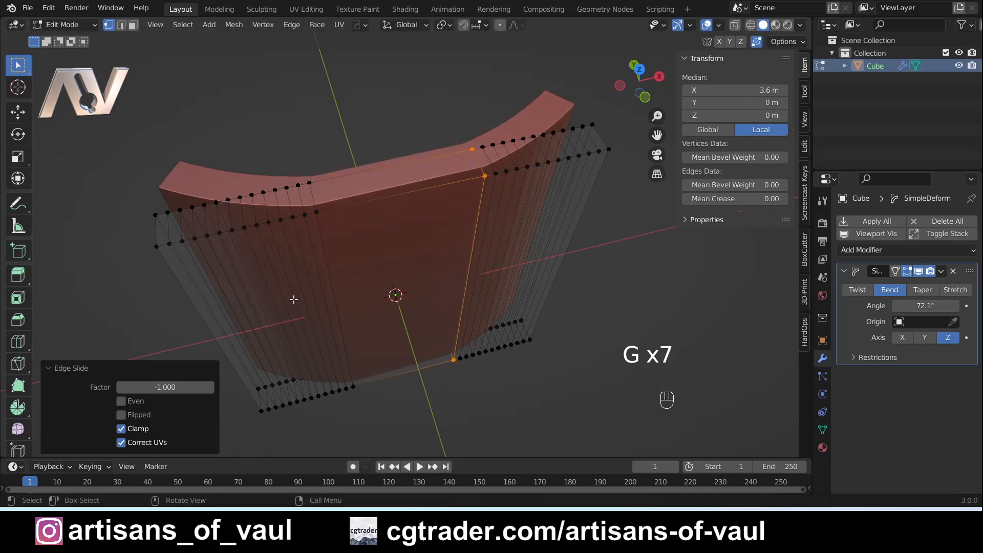
Return to Object Mode and examine how the missing middle loops affect the bent slab from several angles
{"action": "key", "text": "Tab"}
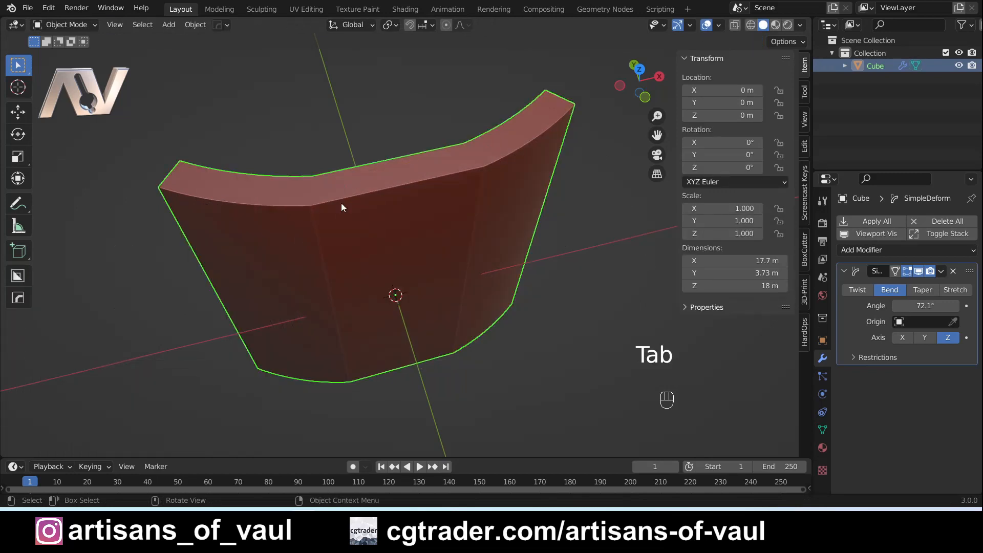
{"action": "middle_click_drag", "start_coordinate": [397, 242], "coordinate": [296, 203]}
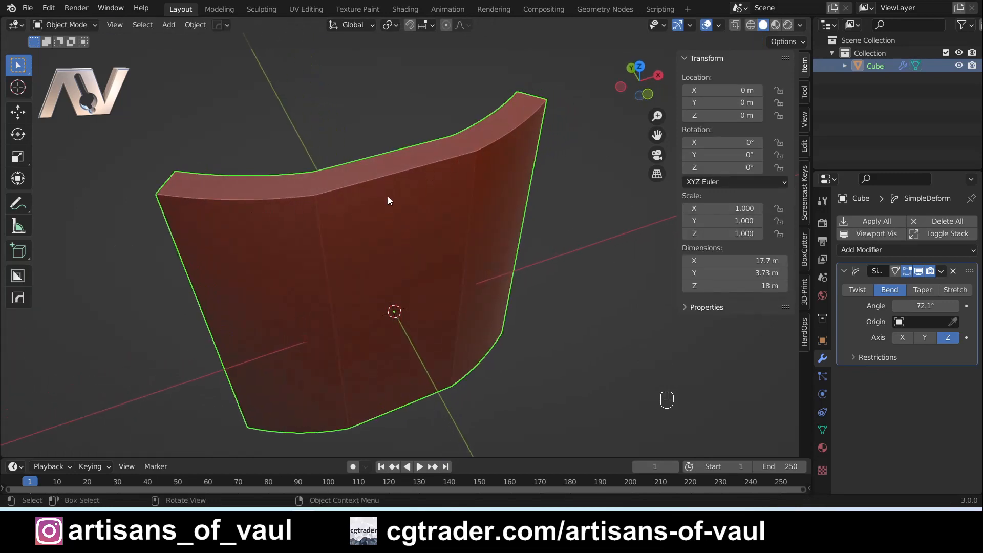
{"action": "middle_click_drag", "start_coordinate": [513, 156], "coordinate": [409, 246]}
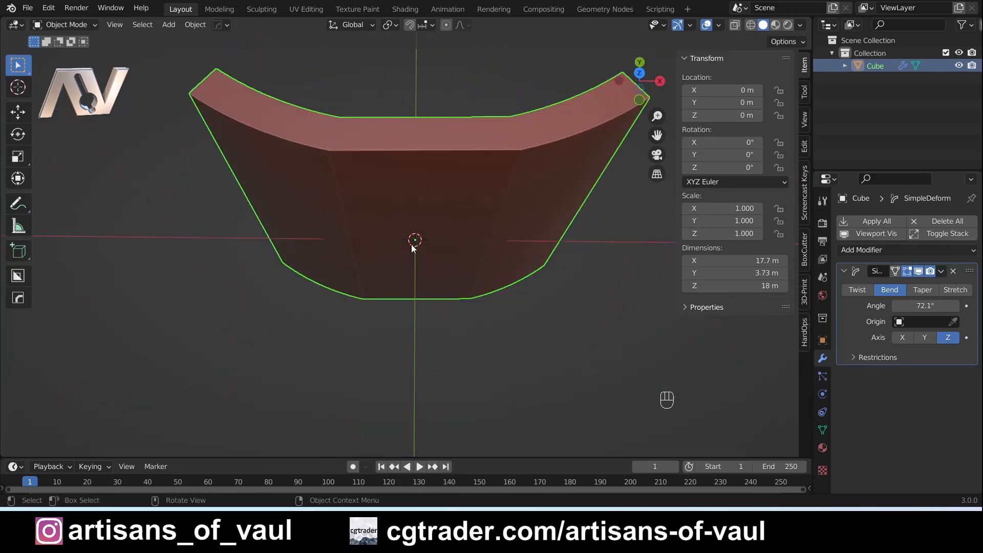
{"action": "middle_click_drag", "start_coordinate": [296, 256], "coordinate": [334, 327]}
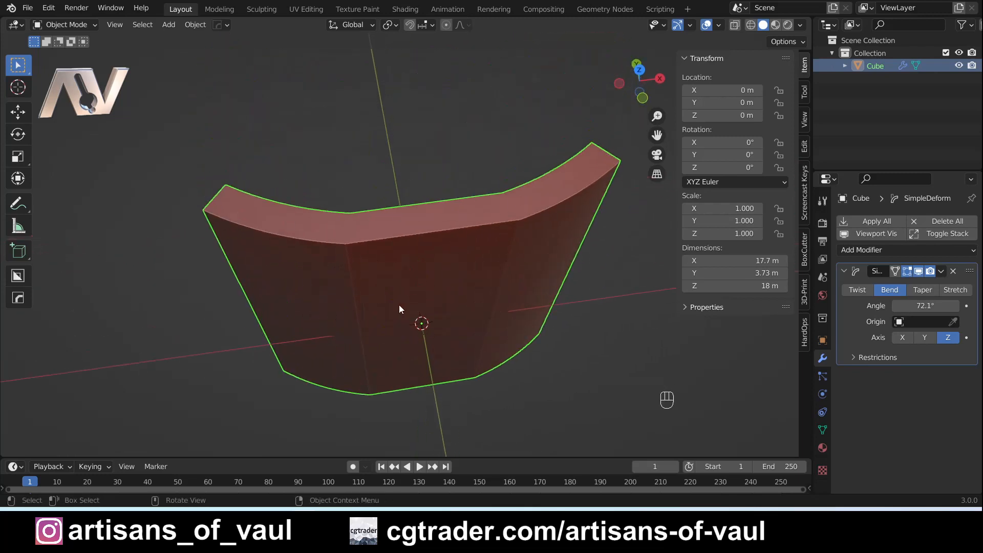
{"action": "middle_click_drag", "start_coordinate": [425, 306], "coordinate": [506, 285]}
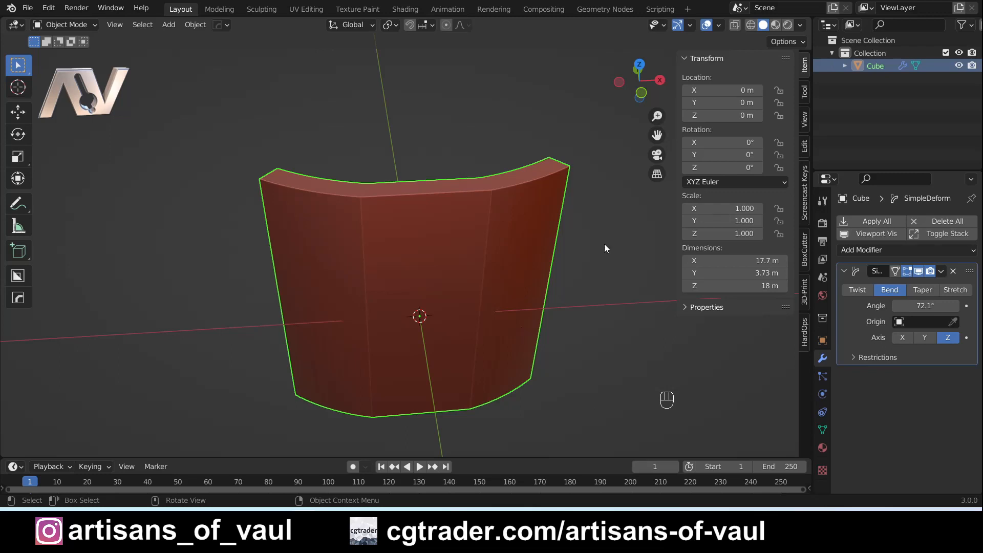
Undo the edge slides and the bend modifier back to the plain flat slab
{"action": "key", "text": "ctrl+z"}
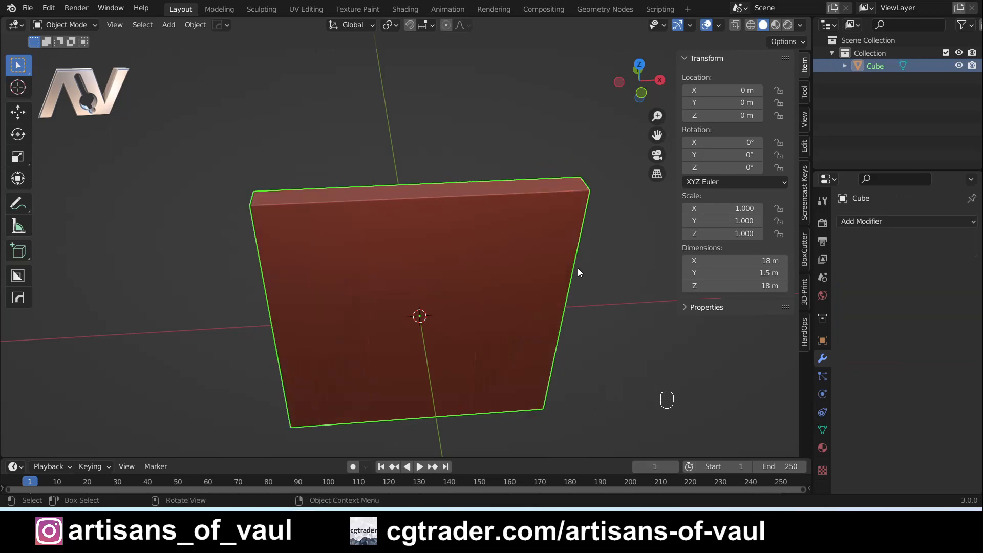
{"action": "scroll", "coordinate": [577, 273], "scroll_direction": "down", "scroll_amount": 1}
{"action": "middle_click_drag", "start_coordinate": [466, 282], "coordinate": [471, 270]}
{"action": "middle_click_drag", "start_coordinate": [470, 270], "coordinate": [454, 215], "text": "shift"}
{"action": "scroll", "coordinate": [454, 215], "scroll_direction": "down", "scroll_amount": 1}
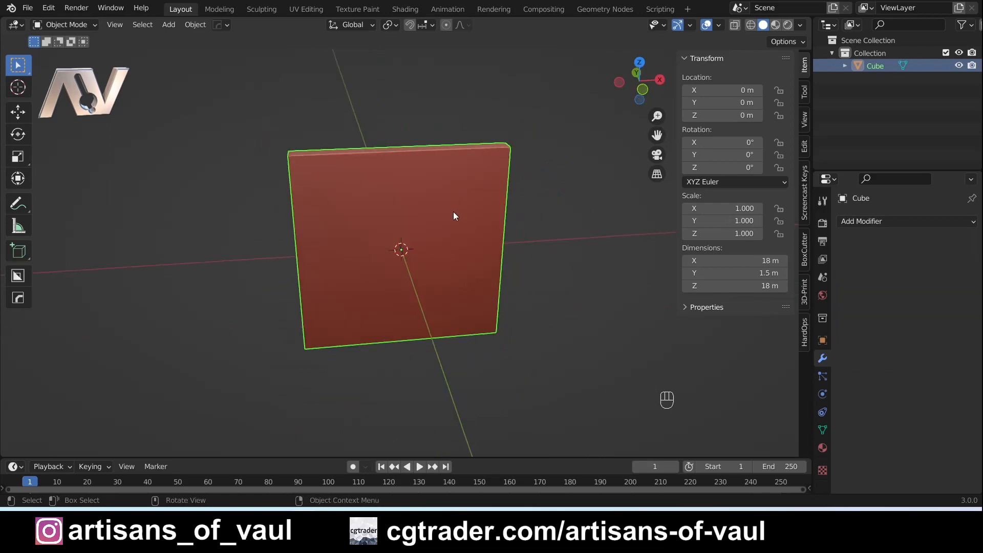
Scale the slab along Z to about 31.5 m tall and apply the scale
{"action": "middle_click_drag", "start_coordinate": [496, 254], "coordinate": [438, 247]}
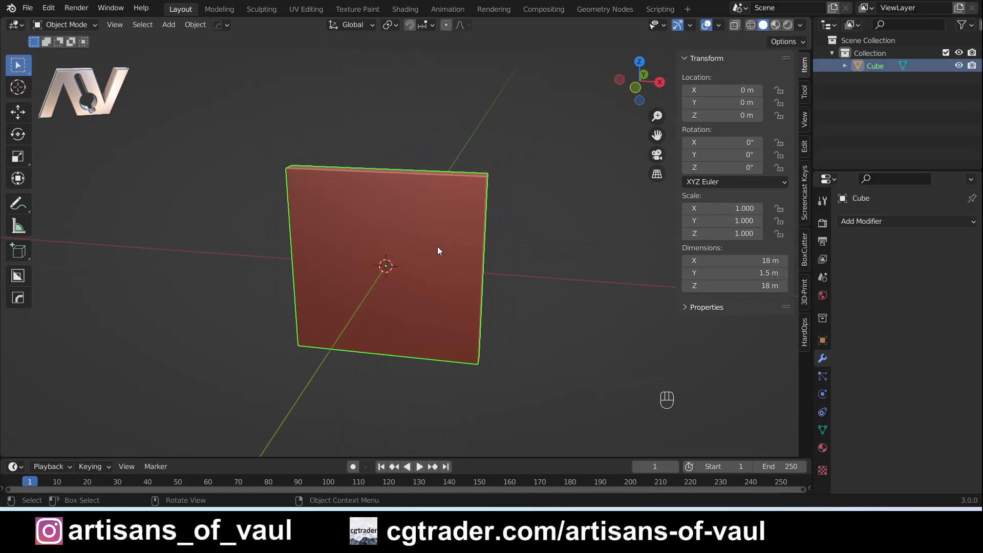
{"action": "middle_click_drag", "start_coordinate": [484, 235], "coordinate": [472, 262], "text": "shift"}
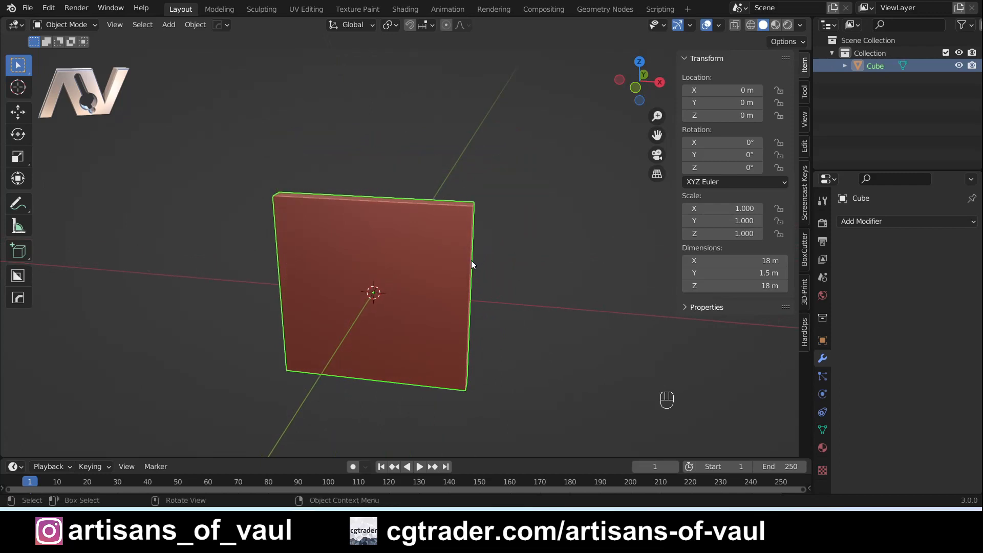
{"action": "key", "text": "s"}
{"action": "key", "text": "z"}
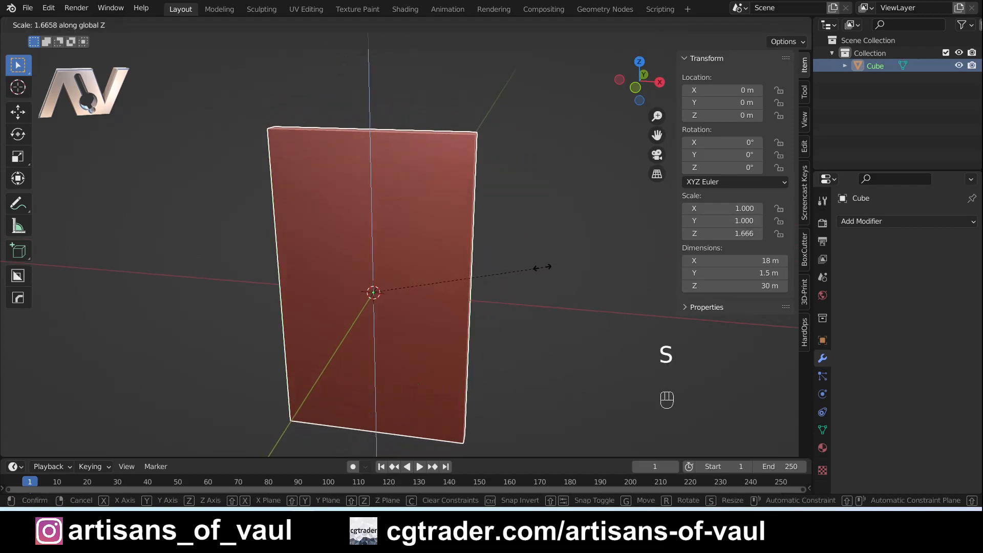
{"action": "left_click", "coordinate": [536, 269]}
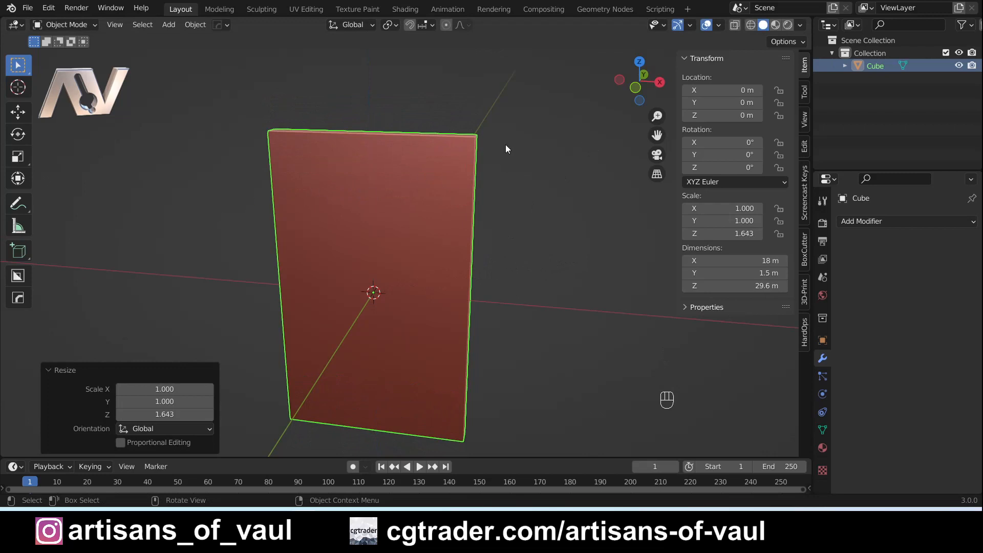
Bevel the slab's four short corner edges in Edit Mode with a width of about 1.93 m and one segment
{"action": "key", "text": "Tab"}
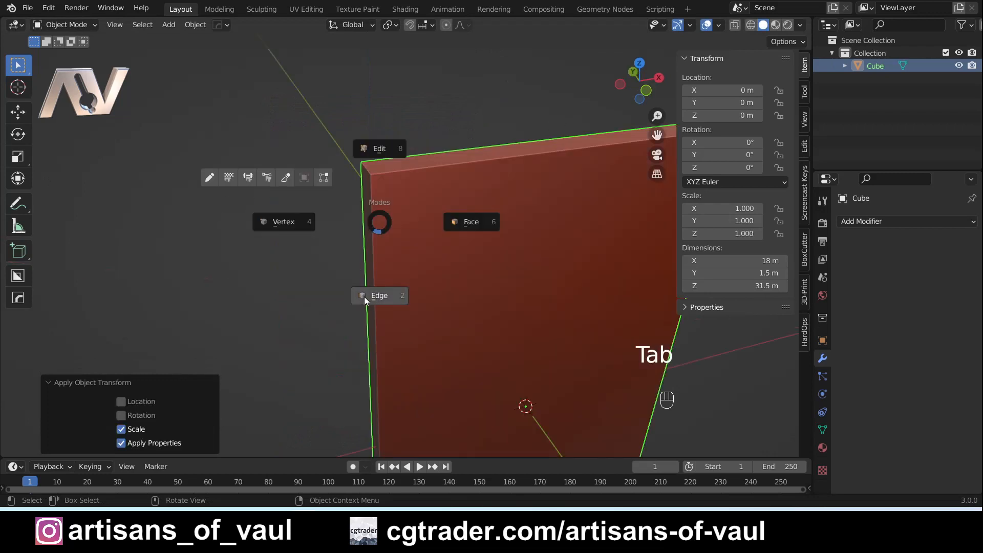
{"action": "left_click", "coordinate": [364, 294]}
{"action": "left_click", "coordinate": [366, 168]}
{"action": "scroll", "coordinate": [507, 187], "scroll_direction": "down", "scroll_amount": 2}
{"action": "middle_click_drag", "start_coordinate": [507, 186], "coordinate": [410, 205], "text": "shift"}
{"action": "left_click", "coordinate": [492, 181], "text": "shift"}
{"action": "middle_click_drag", "start_coordinate": [434, 399], "coordinate": [333, 275], "text": "shift"}
{"action": "left_click", "coordinate": [330, 291], "text": "shift"}
{"action": "left_click", "coordinate": [465, 344], "text": "shift"}
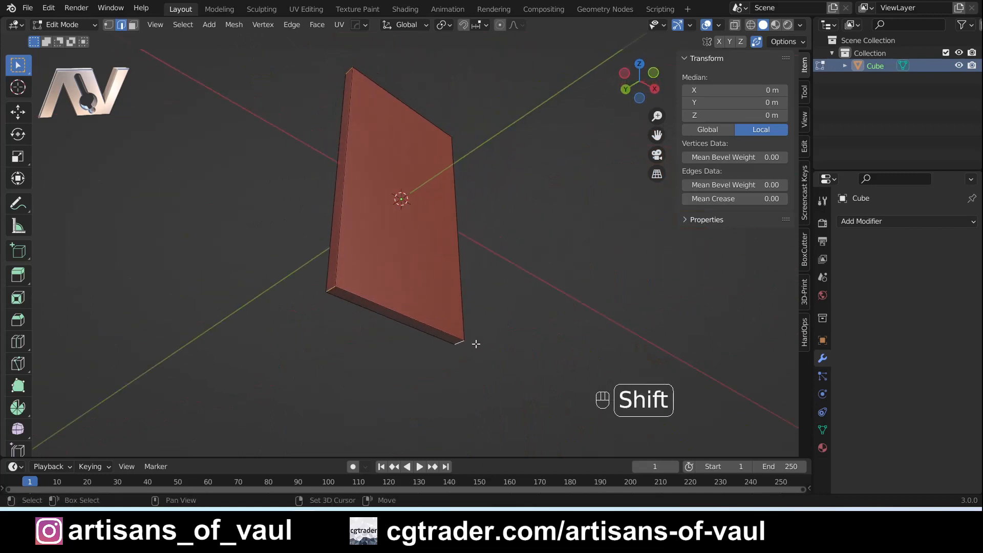
{"action": "middle_click_drag", "start_coordinate": [476, 344], "coordinate": [520, 368]}
{"action": "key", "text": "ctrl+b"}
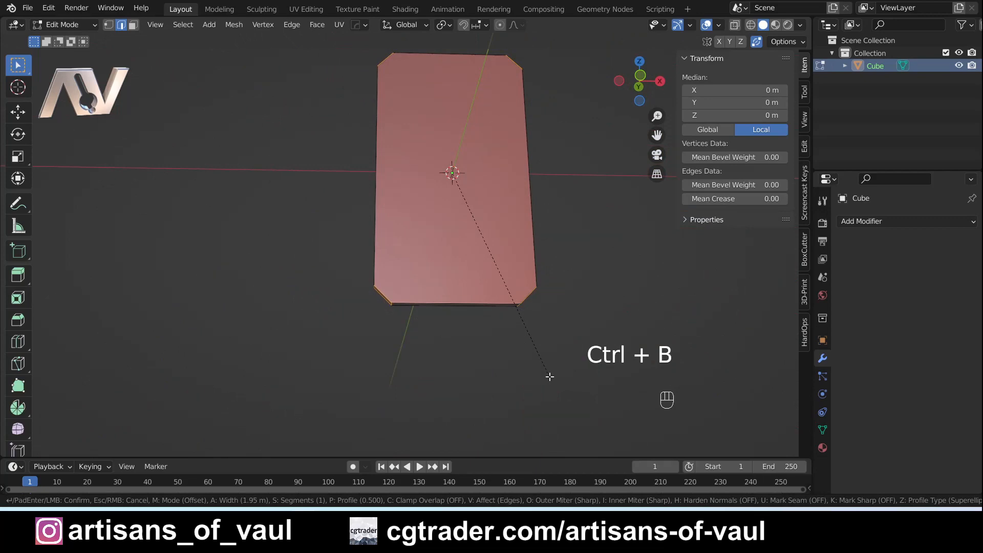
{"action": "left_click", "coordinate": [548, 377]}
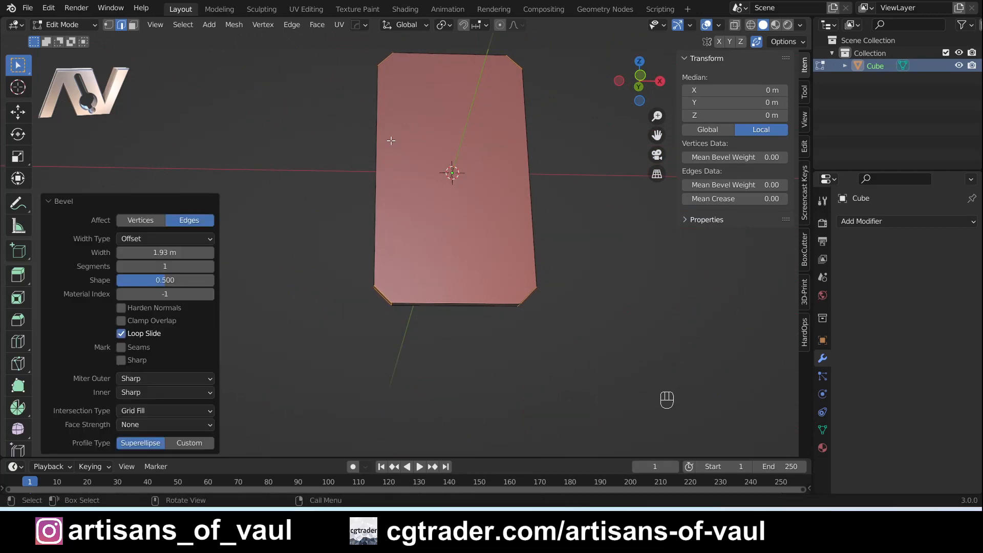
Cut a small rectangular notch into the slab's negative X side just above mid-height with BoxCutter, viewing the broad face straight on
{"action": "left_click", "coordinate": [640, 77]}
{"action": "middle_click_drag", "start_coordinate": [466, 241], "coordinate": [440, 328], "text": "shift"}
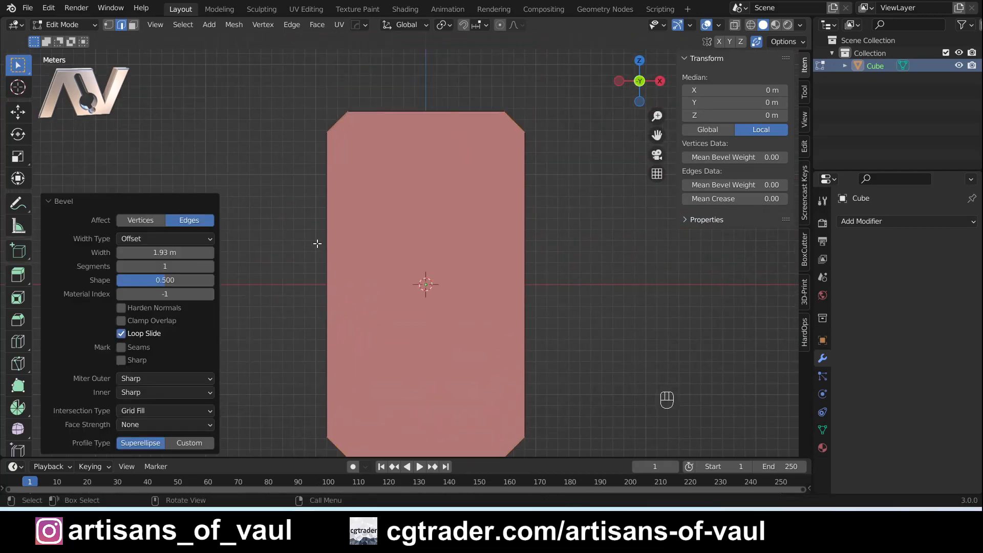
{"action": "key", "text": "alt+w"}
{"action": "key", "text": "w"}
{"action": "key", "text": "alt+w"}
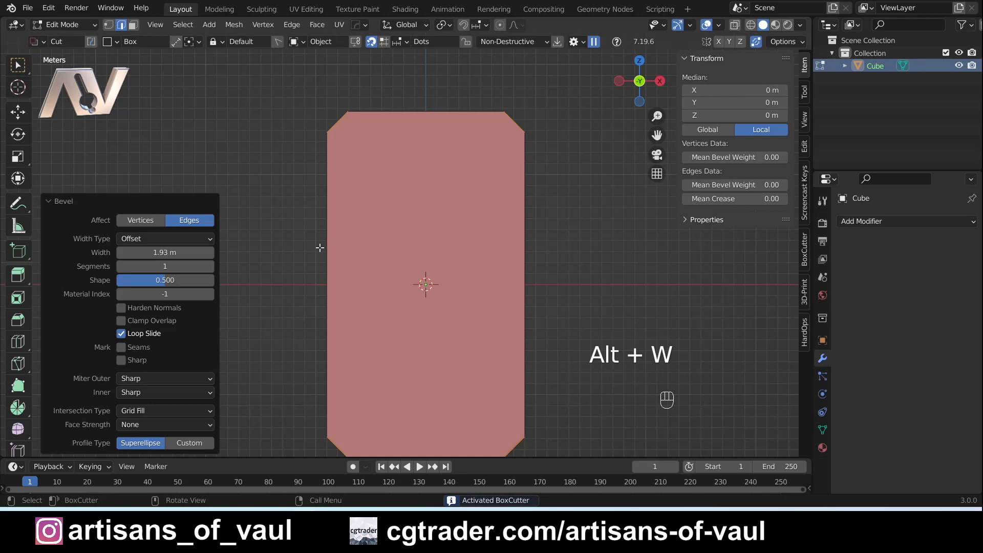
{"action": "left_click_drag", "start_coordinate": [320, 248], "coordinate": [365, 267]}
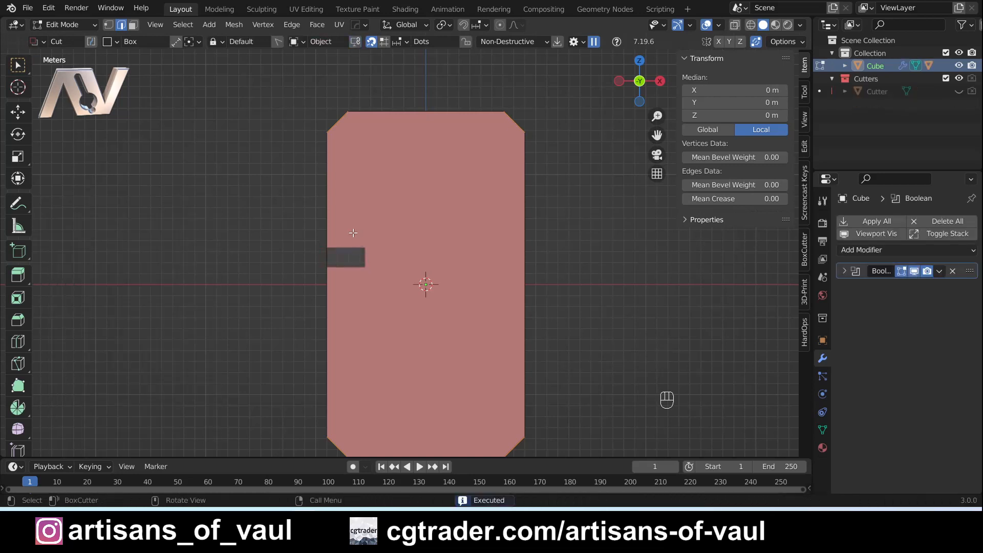
Cut a tall vertical slot with bevelled, rounded corners through the slab, overlapping the inner end of the notch
{"action": "left_click_drag", "start_coordinate": [352, 225], "coordinate": [381, 306]}
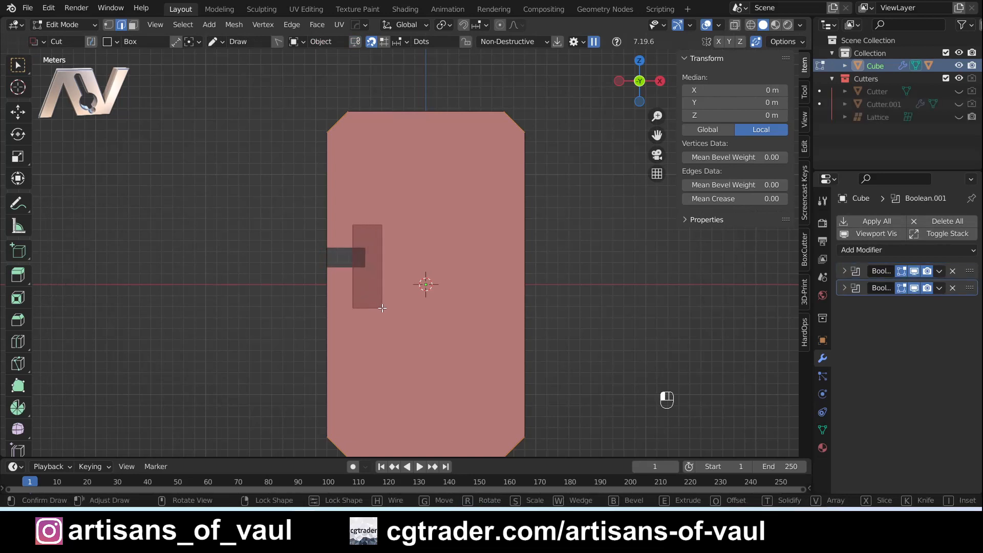
{"action": "left_click_drag", "start_coordinate": [383, 302], "coordinate": [382, 302]}
{"action": "middle_click_drag", "start_coordinate": [380, 303], "coordinate": [454, 334]}
{"action": "scroll", "coordinate": [374, 295], "scroll_direction": "up", "scroll_amount": 5}
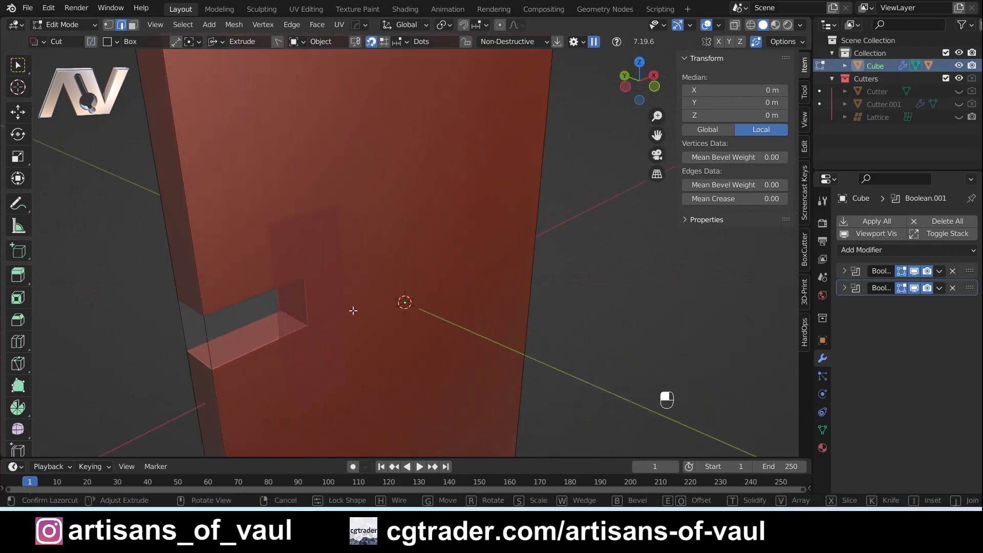
{"action": "left_click", "coordinate": [353, 310]}
{"action": "key", "text": "b"}
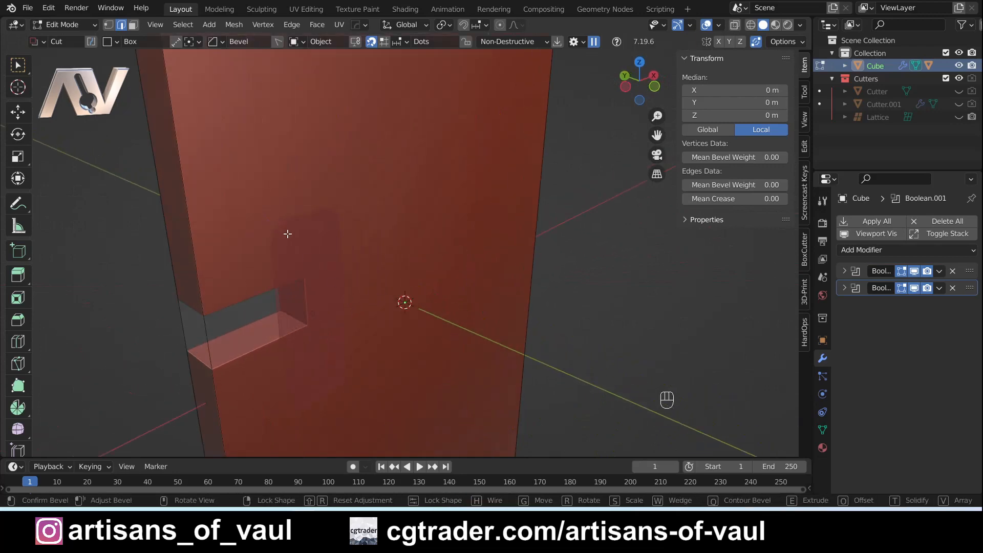
{"action": "left_click", "coordinate": [284, 233]}
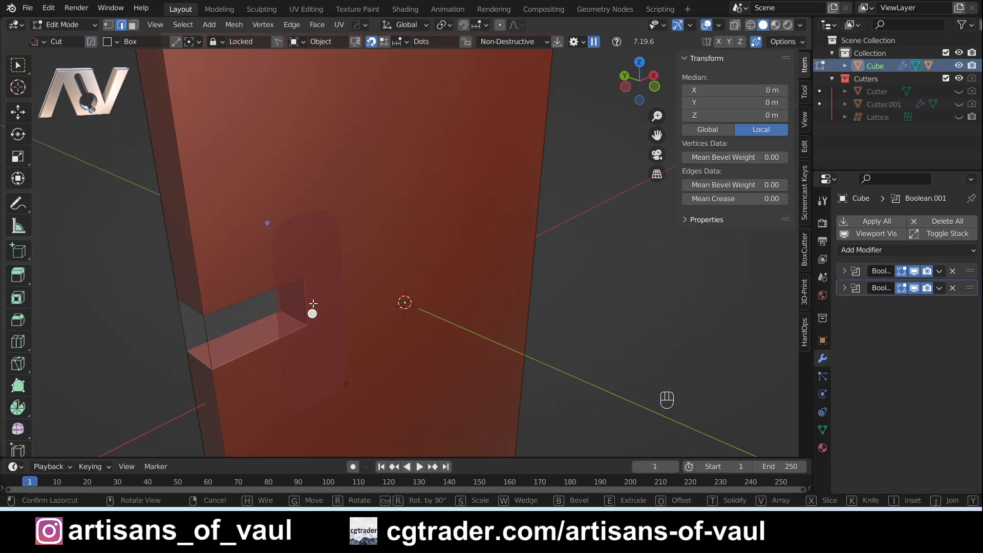
{"action": "left_click_drag", "start_coordinate": [311, 311], "coordinate": [266, 287]}
{"action": "scroll", "coordinate": [291, 287], "scroll_direction": "down", "scroll_amount": 4}
{"action": "left_click", "coordinate": [290, 287]}
{"action": "middle_click_drag", "start_coordinate": [291, 287], "coordinate": [306, 242]}
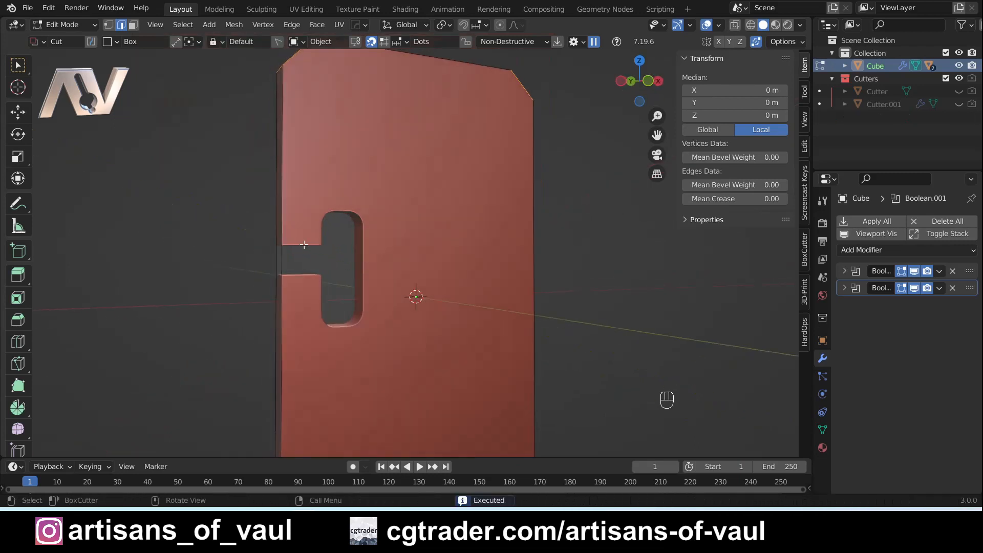
Return to Object Mode and apply both Boolean modifiers to the slab
{"action": "scroll", "coordinate": [307, 241], "scroll_direction": "down", "scroll_amount": 2}
{"action": "key", "text": "Tab"}
{"action": "left_click", "coordinate": [338, 185]}
{"action": "middle_click_drag", "start_coordinate": [338, 190], "coordinate": [459, 237]}
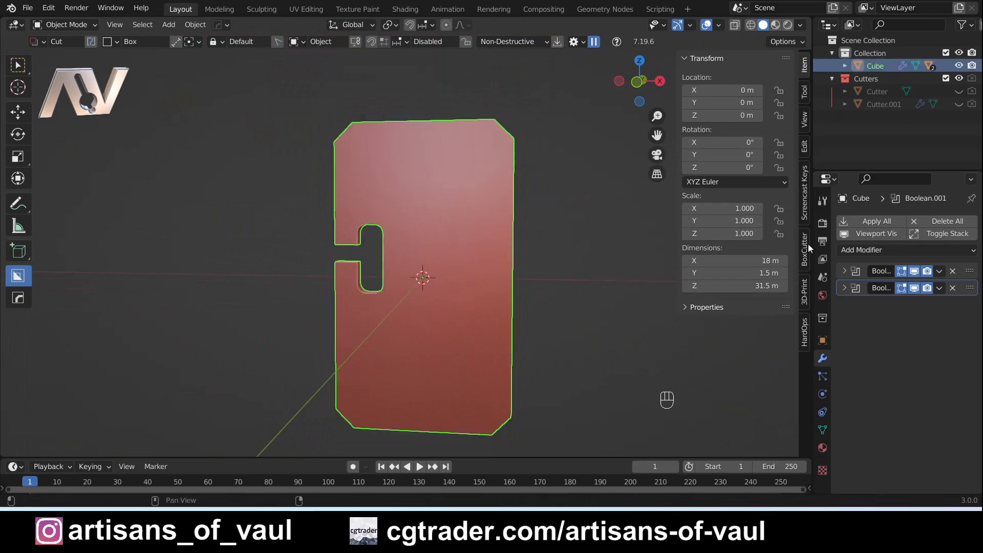
{"action": "left_click", "coordinate": [871, 221]}
{"action": "scroll", "coordinate": [342, 269], "scroll_direction": "down", "scroll_amount": 1}
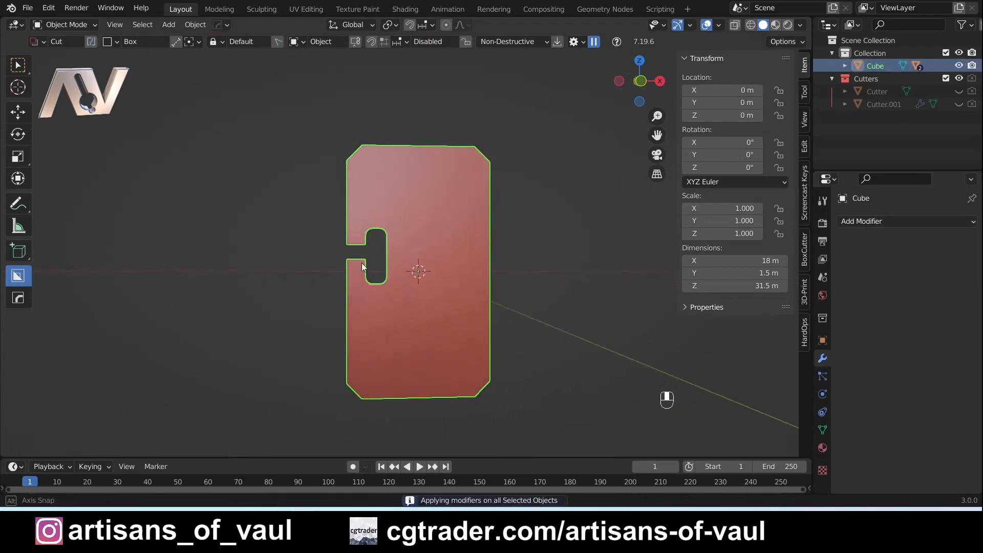
Inset the slab's broad front face by about 1 m in Edit Mode, following the outline of the notch and slot
{"action": "scroll", "coordinate": [408, 219], "scroll_direction": "up", "scroll_amount": 2}
{"action": "middle_click_drag", "start_coordinate": [410, 220], "coordinate": [418, 240]}
{"action": "key", "text": "Tab"}
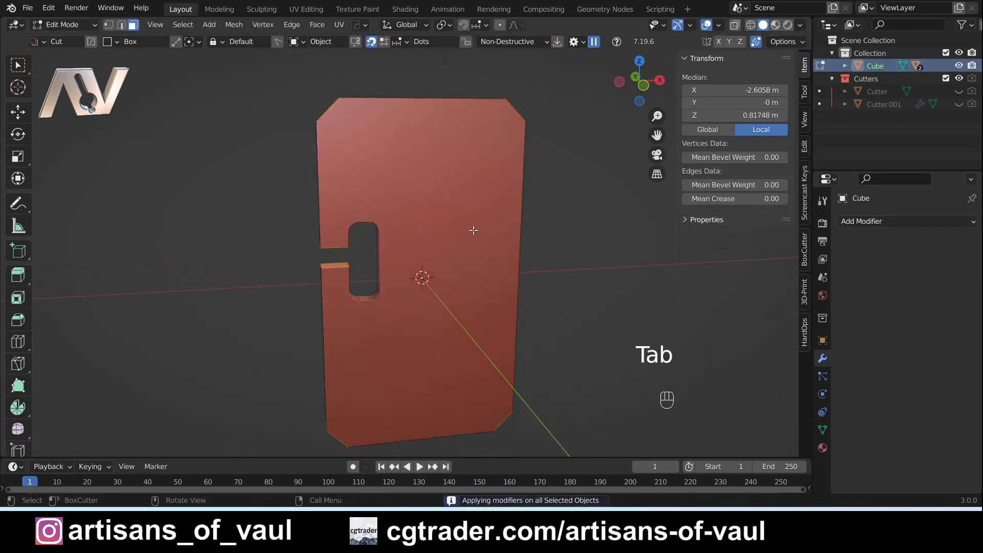
{"action": "key", "text": "a"}
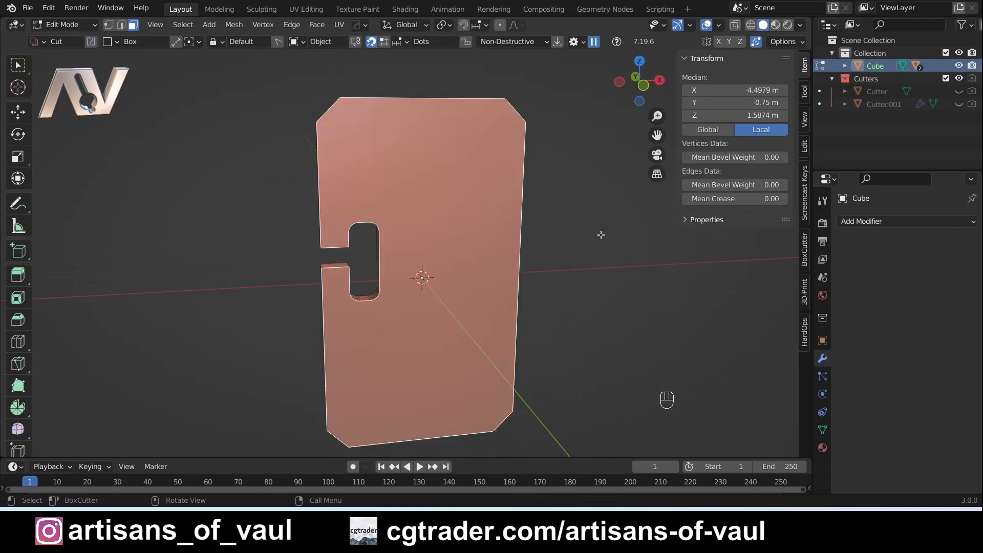
{"action": "key", "text": "i"}
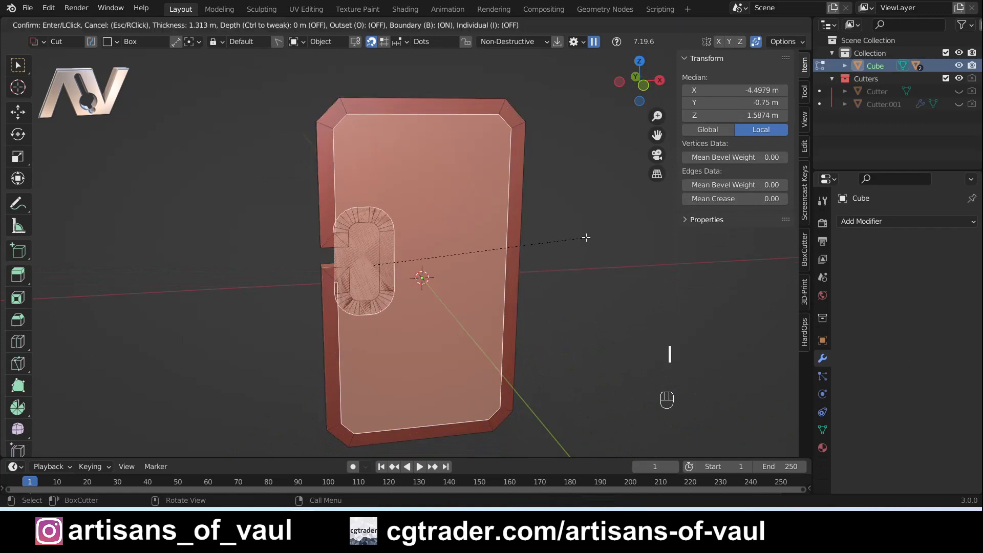
{"action": "left_click", "coordinate": [590, 237]}
Extrude the inset front face about 0.46 m into the slab, then return to Object Mode
{"action": "scroll", "coordinate": [437, 199], "scroll_direction": "down", "scroll_amount": 1}
{"action": "middle_click_drag", "start_coordinate": [450, 207], "coordinate": [500, 241]}
{"action": "scroll", "coordinate": [437, 199], "scroll_direction": "up", "scroll_amount": 2}
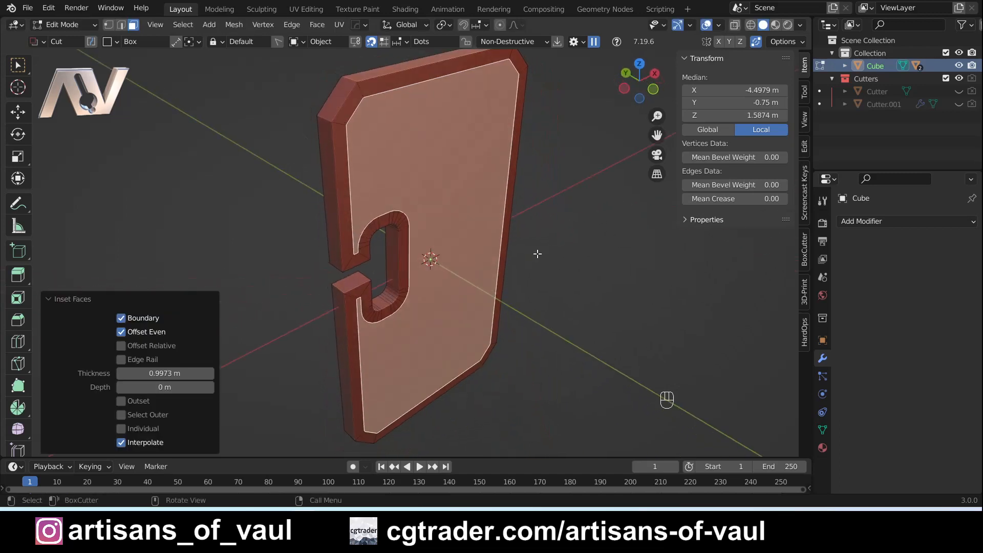
{"action": "key", "text": "e"}
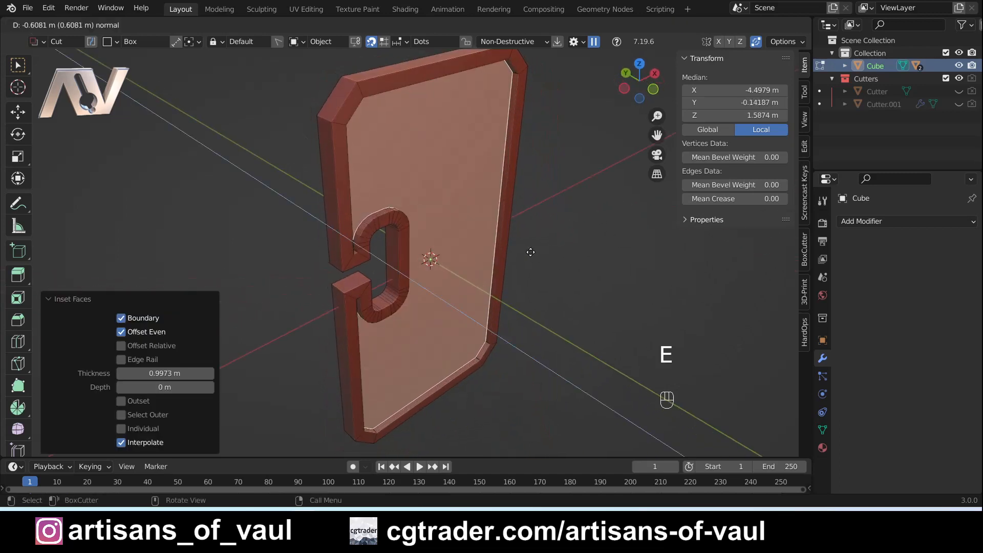
{"action": "left_click", "coordinate": [528, 253]}
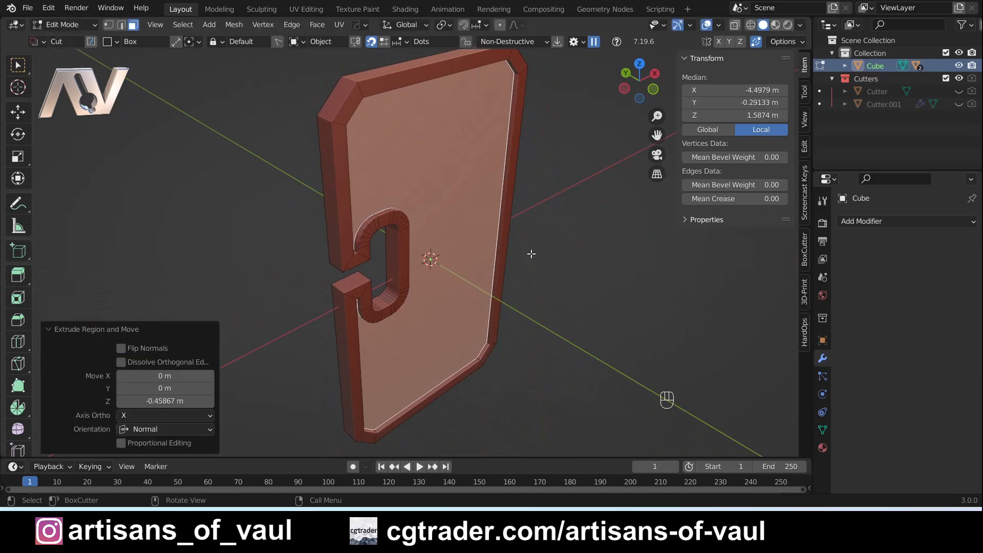
{"action": "middle_click_drag", "start_coordinate": [529, 253], "coordinate": [460, 278]}
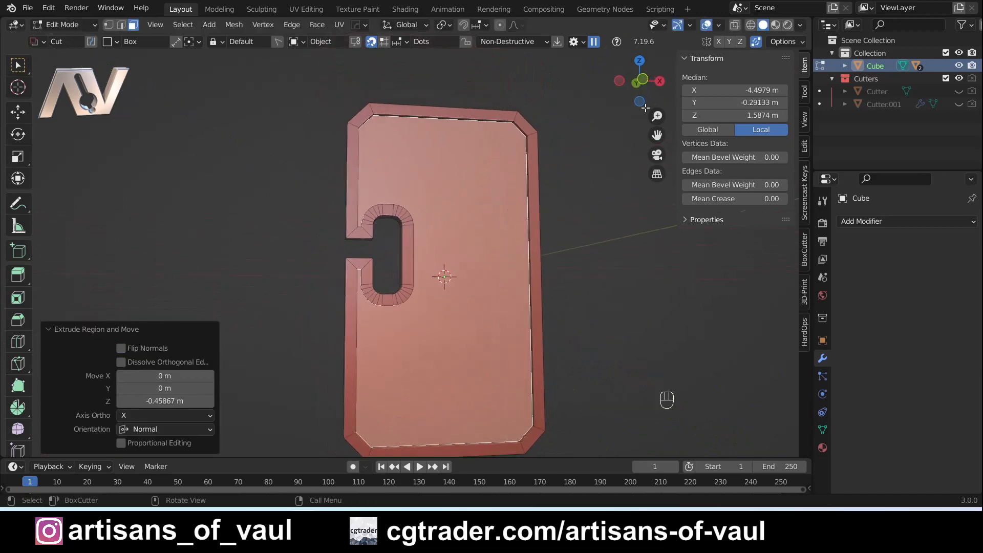
{"action": "left_click", "coordinate": [640, 82]}
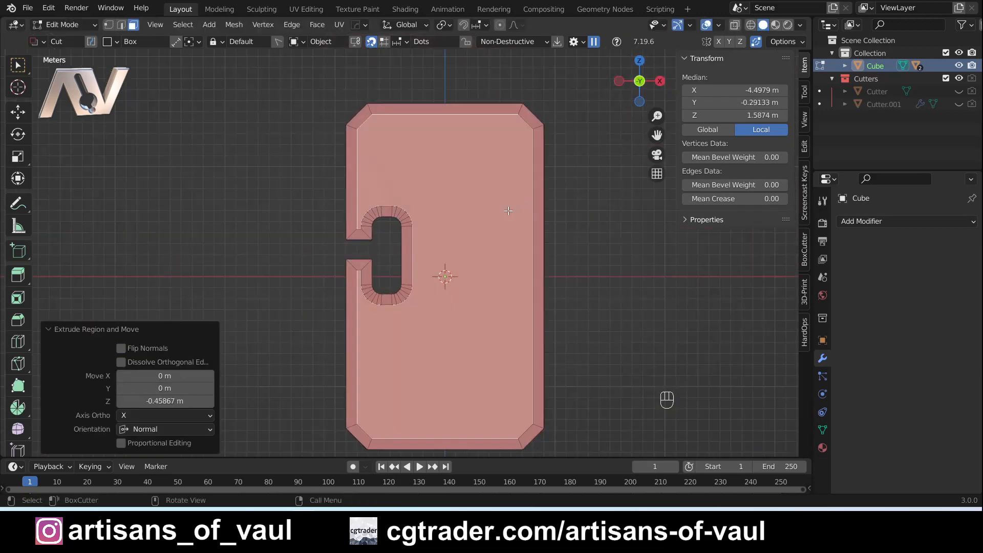
{"action": "key", "text": "Tab"}
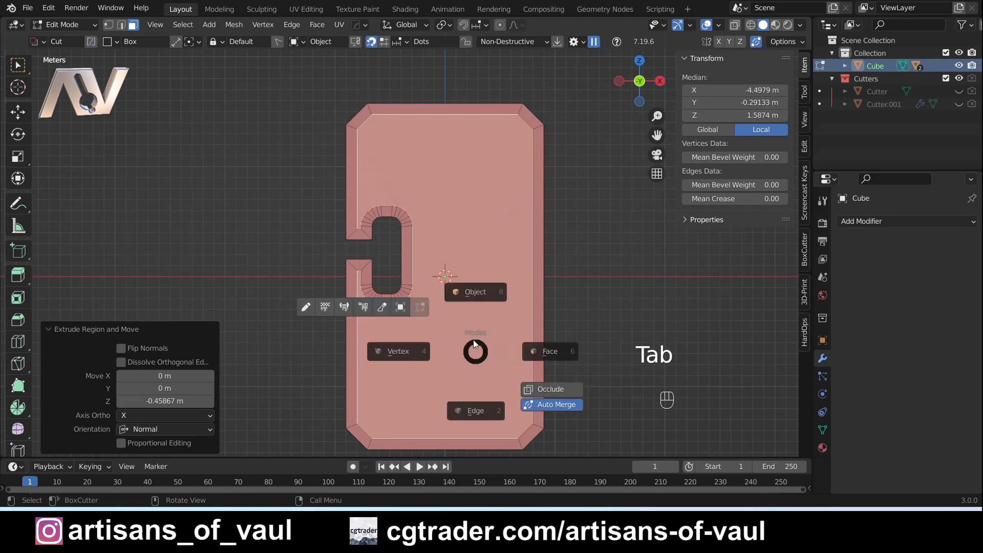
{"action": "left_click", "coordinate": [565, 255]}
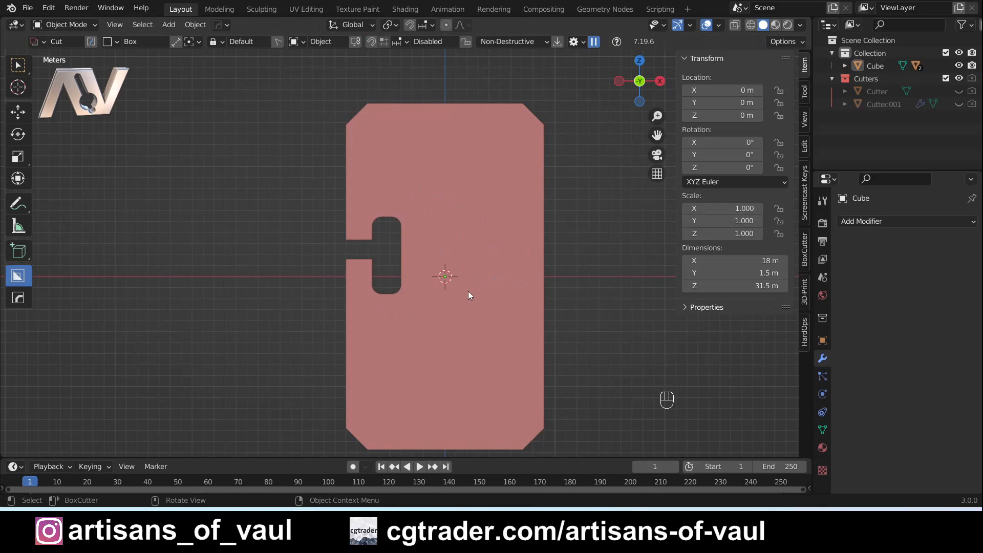
Add a cylinder mesh with 128 vertices at the slab's centre
{"action": "mouse_move", "coordinate": [470, 295]}
{"action": "middle_mouse_down"}
{"action": "mouse_move", "coordinate": [448, 310]}
{"action": "mouse_move", "coordinate": [442, 289]}
{"action": "middle_mouse_up"}
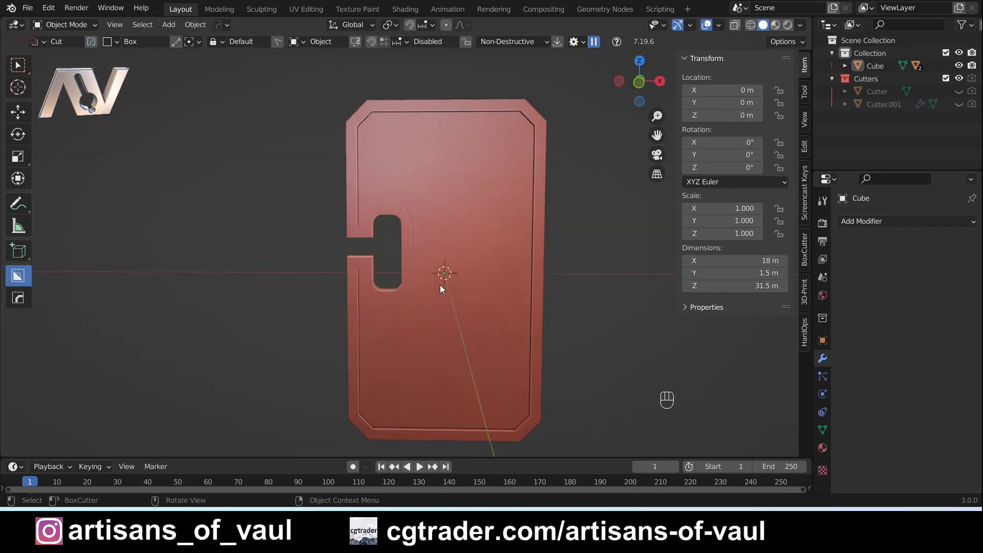
{"action": "key", "text": "shift+a"}
{"action": "mouse_move", "coordinate": [435, 233]}
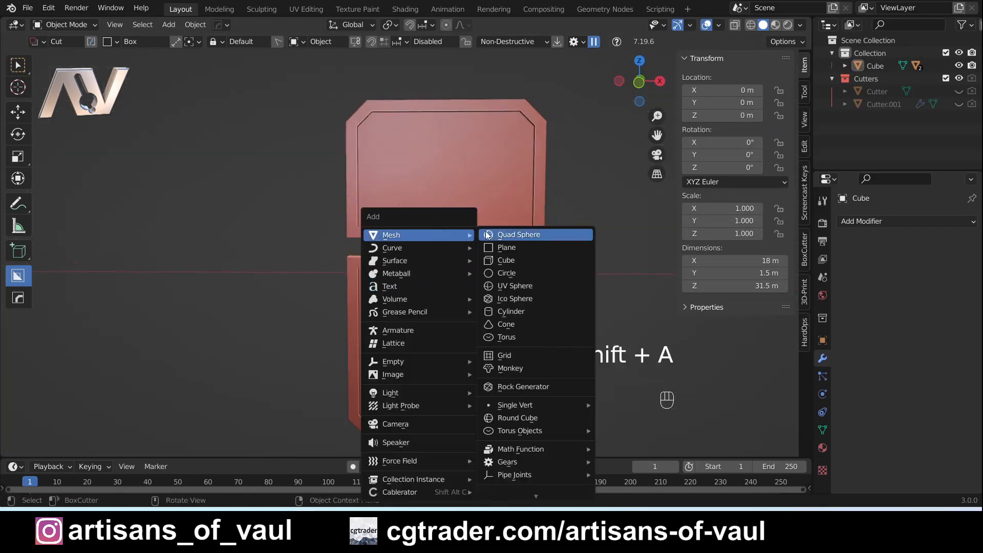
{"action": "left_click", "coordinate": [511, 311]}
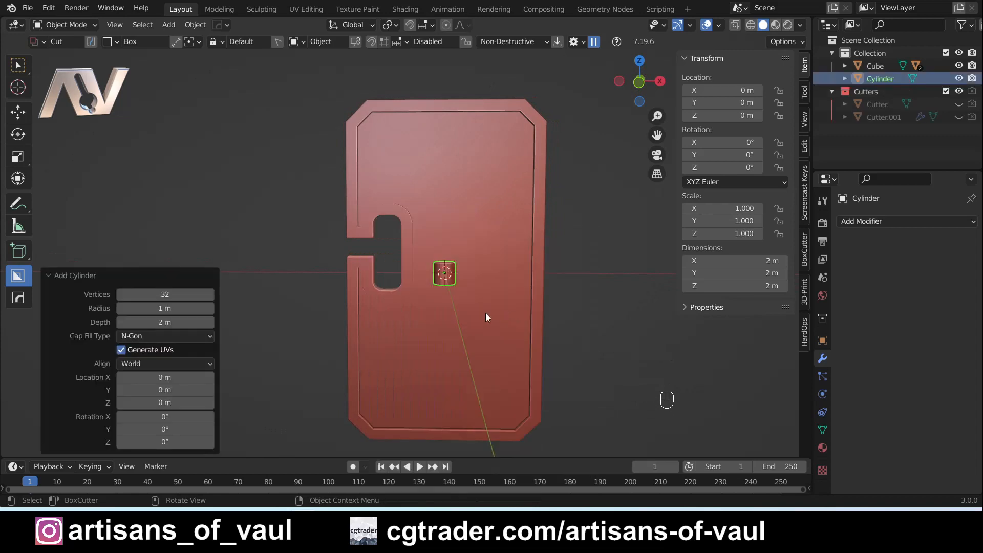
{"action": "left_click", "coordinate": [180, 295]}
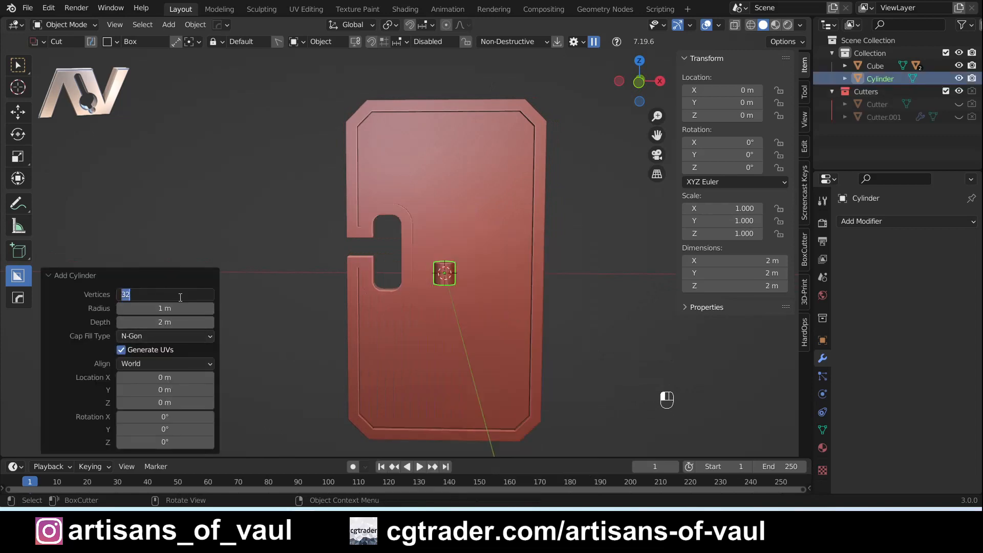
{"action": "key", "text": "Return"}
Rotate the cylinder 90° about X to face the slab's front and scale it up by about 5.03
{"action": "type", "text": "r"}
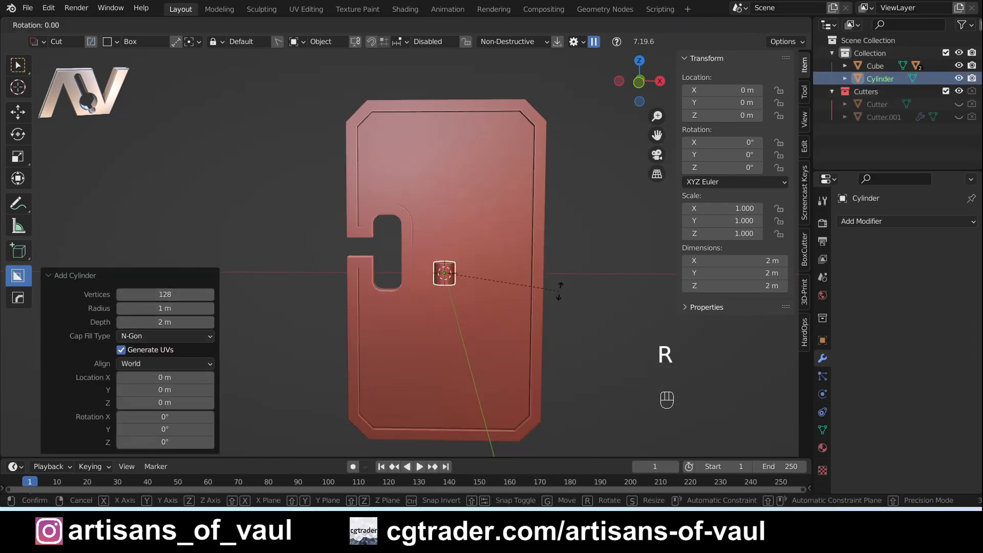
{"action": "type", "text": "x90"}
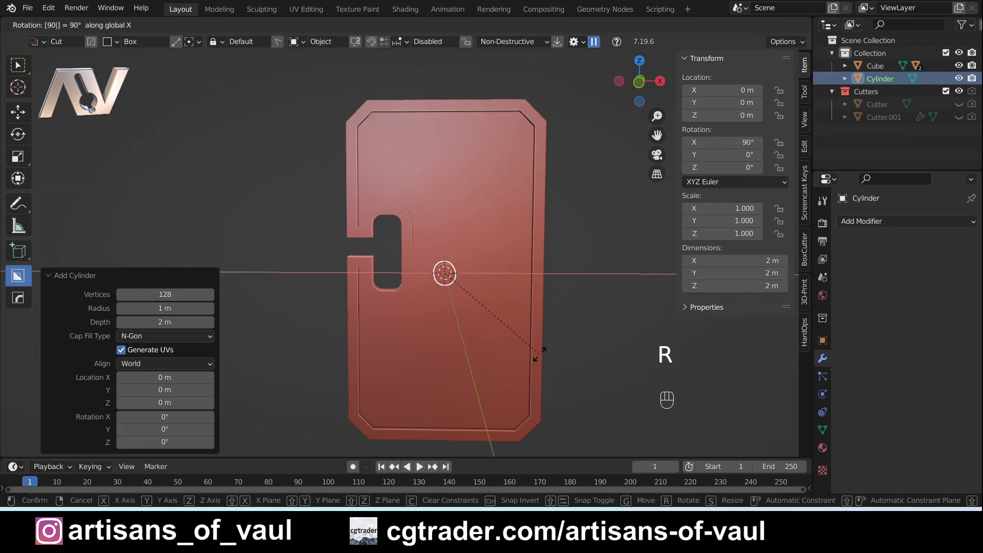
{"action": "key", "text": "Return"}
{"action": "scroll", "coordinate": [537, 310], "scroll_direction": "up", "scroll_amount": 2}
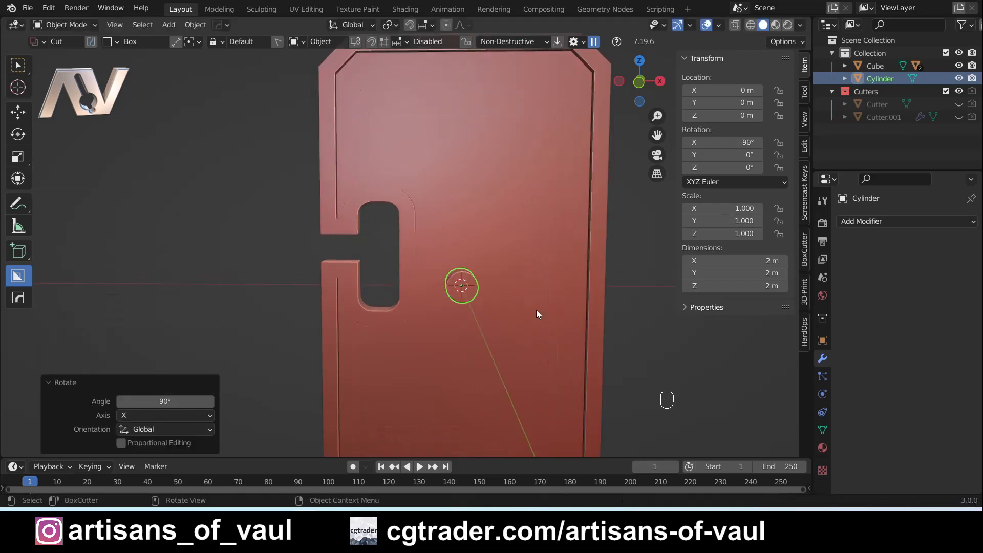
{"action": "key", "text": "s"}
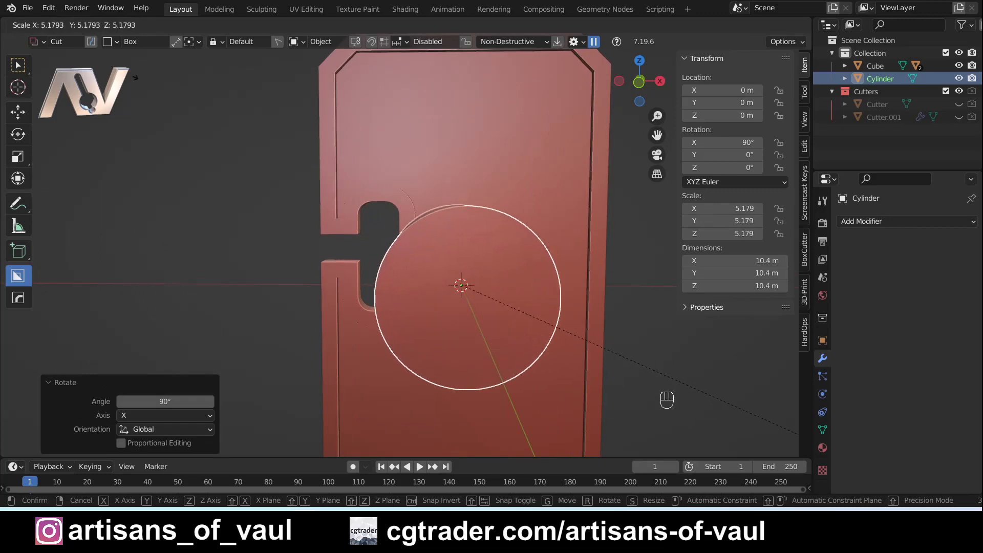
{"action": "key", "text": "Return"}
Move the cylinder about 2.7 m down along Z and enlarge it by a factor of about 1.15
{"action": "middle_click_drag", "start_coordinate": [573, 127], "coordinate": [487, 241]}
{"action": "key", "text": "g"}
{"action": "key", "text": "z"}
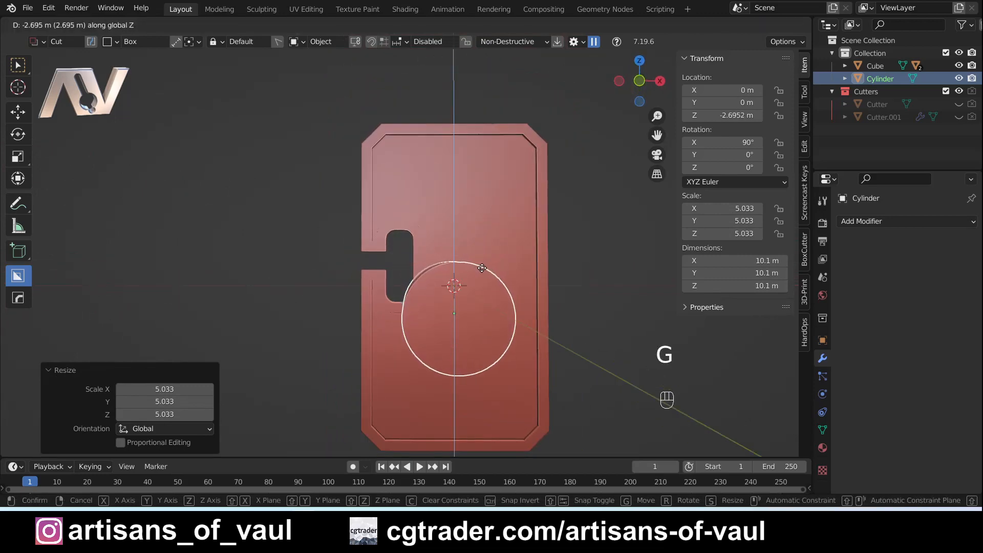
{"action": "left_click", "coordinate": [482, 269]}
{"action": "key", "text": "s"}
{"action": "left_click", "coordinate": [564, 292]}
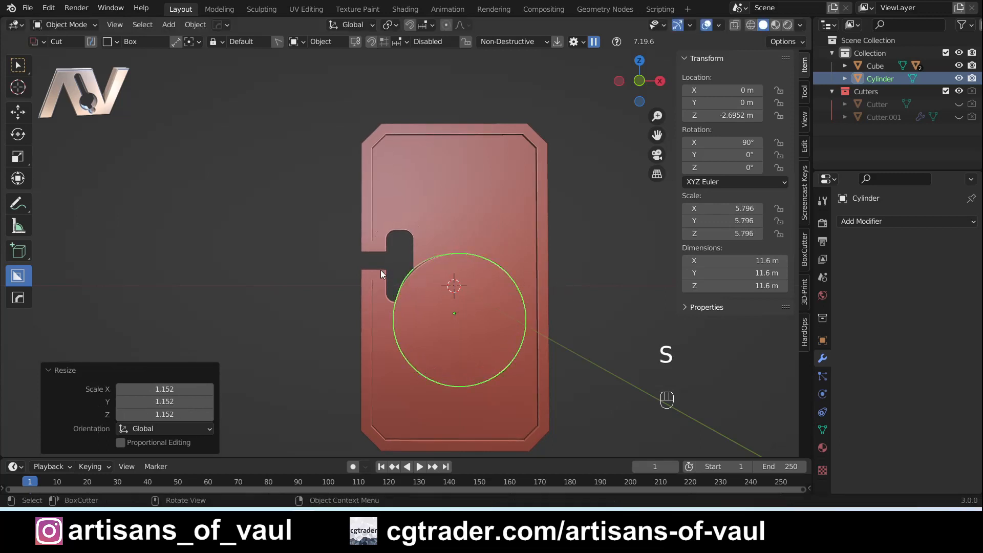
Select all vertices of the slab's notch and slot, raise them about 2.9 m along Z, and return to Object Mode
{"action": "key", "text": "shift+z"}
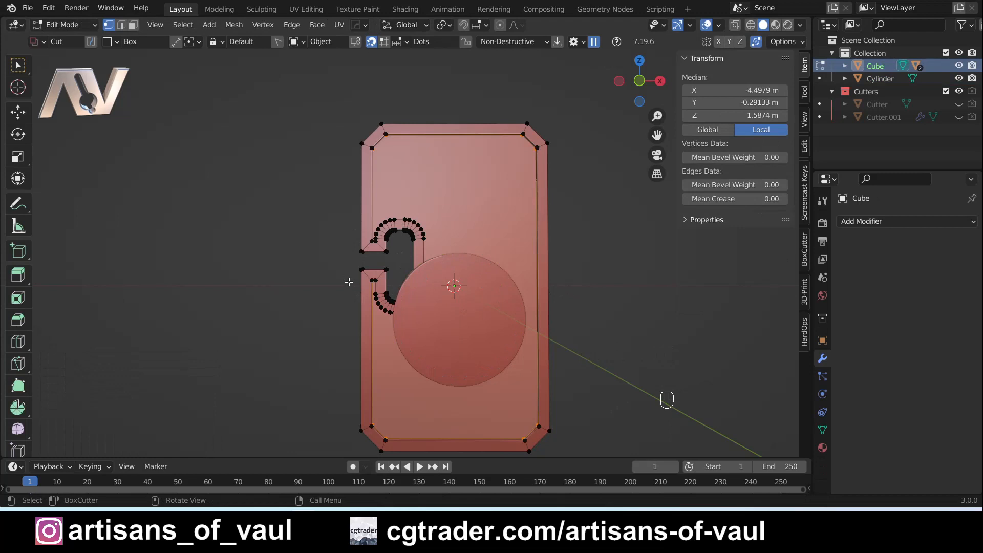
{"action": "key", "text": "w"}
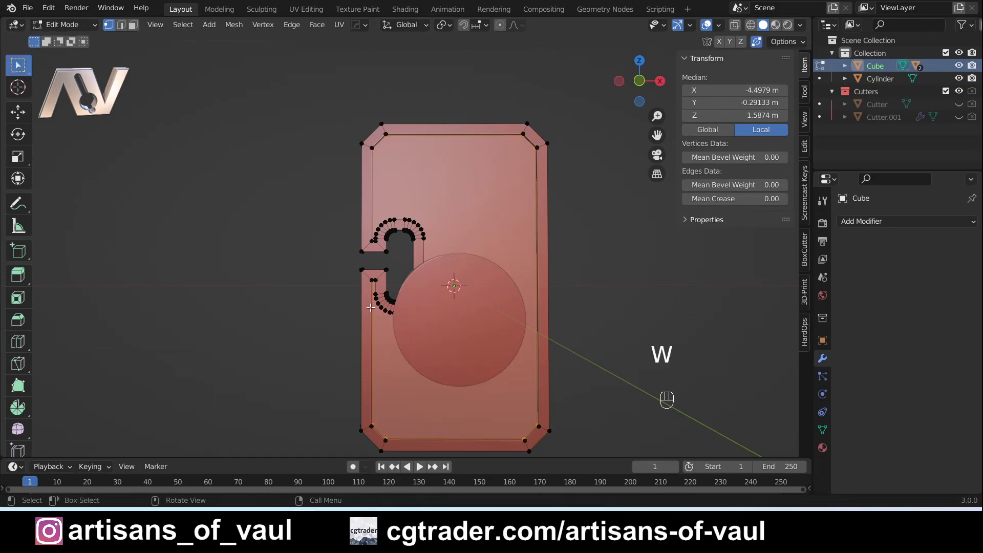
{"action": "key", "text": "shift+z"}
{"action": "left_click_drag", "start_coordinate": [301, 176], "coordinate": [481, 346]}
{"action": "key", "text": "shift+z"}
{"action": "key", "text": "g"}
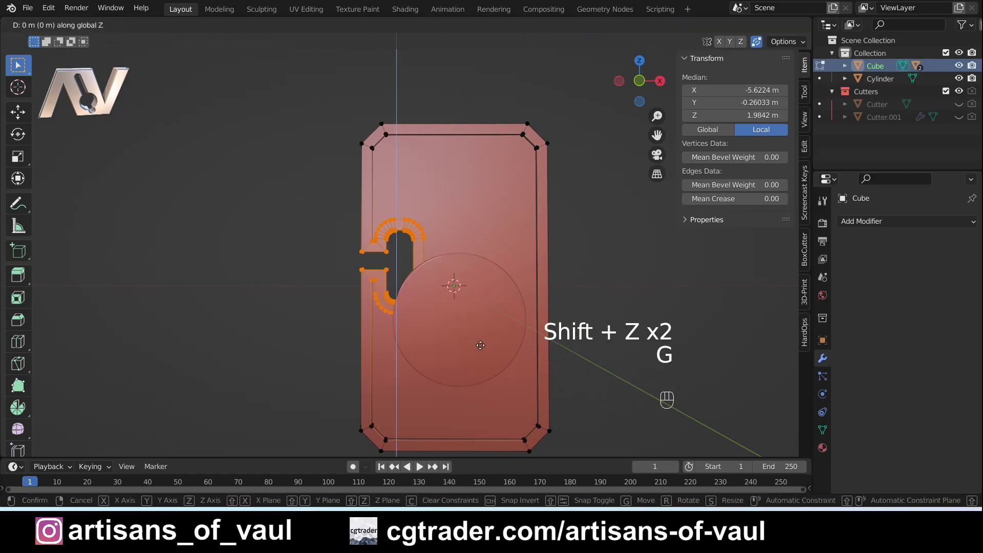
{"action": "key", "text": "z"}
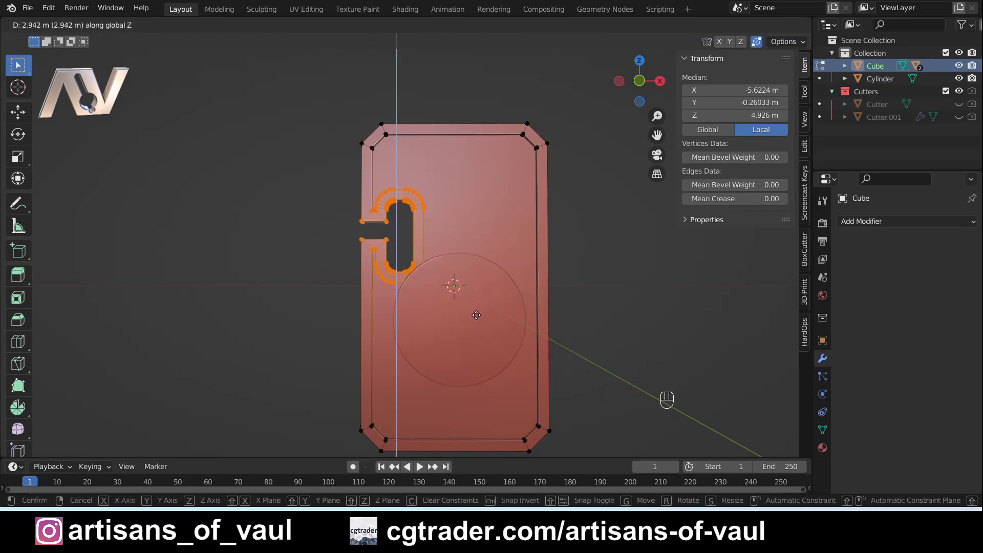
{"action": "left_click", "coordinate": [476, 316]}
{"action": "left_click", "coordinate": [470, 329]}
{"action": "key", "text": "Tab"}
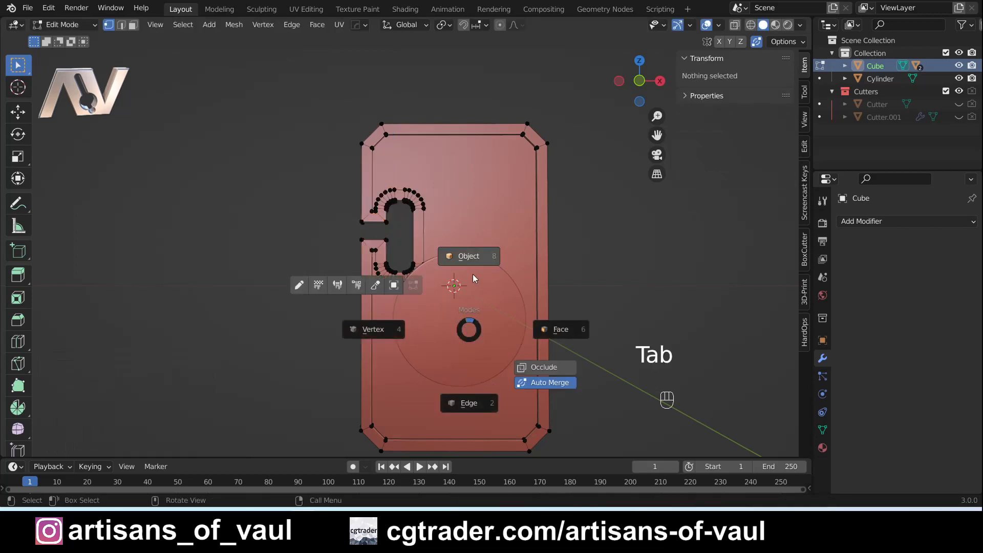
Move the cylinder about 1.89 m down along Z, clear of the slot, and check its placement in wireframe
{"action": "left_click", "coordinate": [471, 313]}
{"action": "key", "text": "g"}
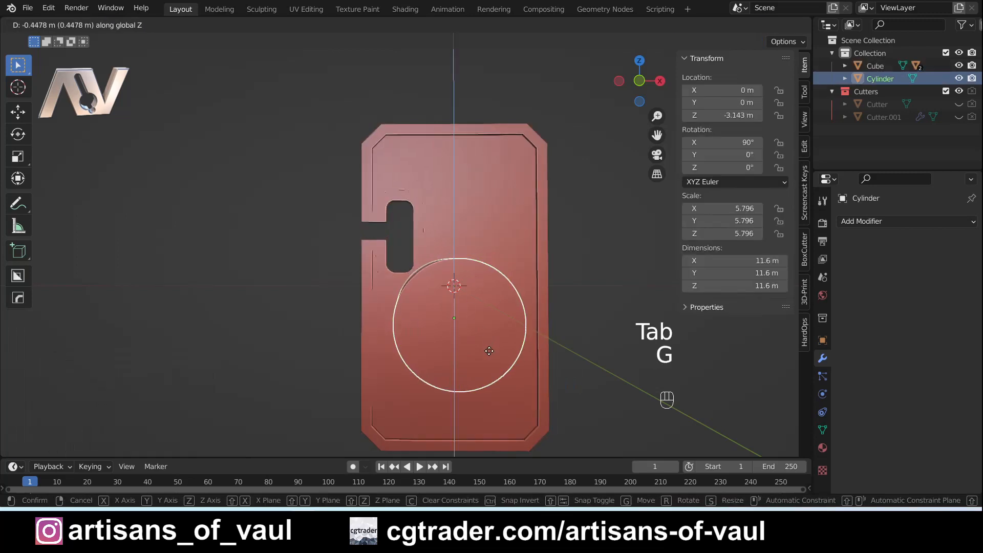
{"action": "left_click", "coordinate": [488, 368]}
{"action": "key", "text": "shift+z"}
{"action": "key", "text": "shift+z"}
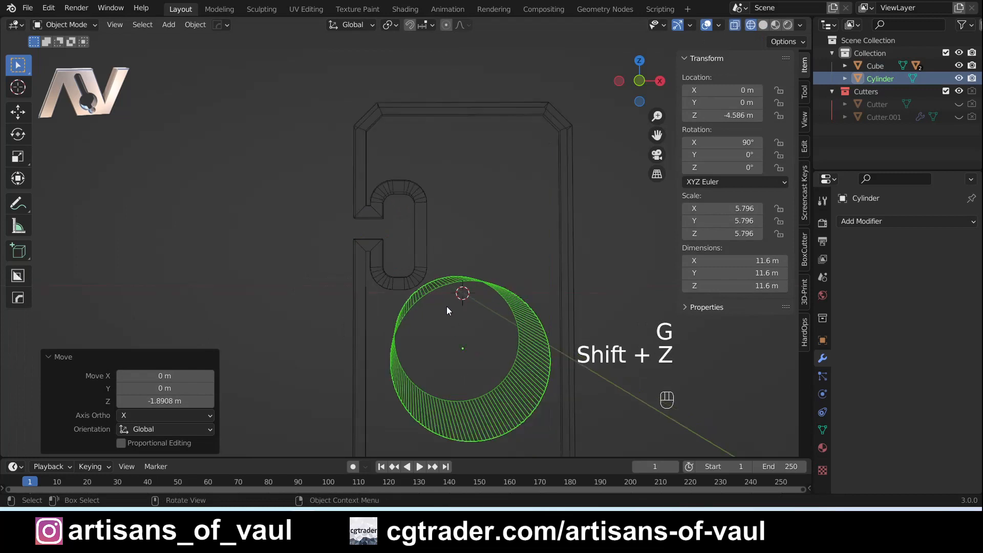
Flatten the cylinder by scaling it along Y to about 0.187
{"action": "middle_click_drag", "start_coordinate": [449, 306], "coordinate": [584, 315]}
{"action": "key", "text": "s"}
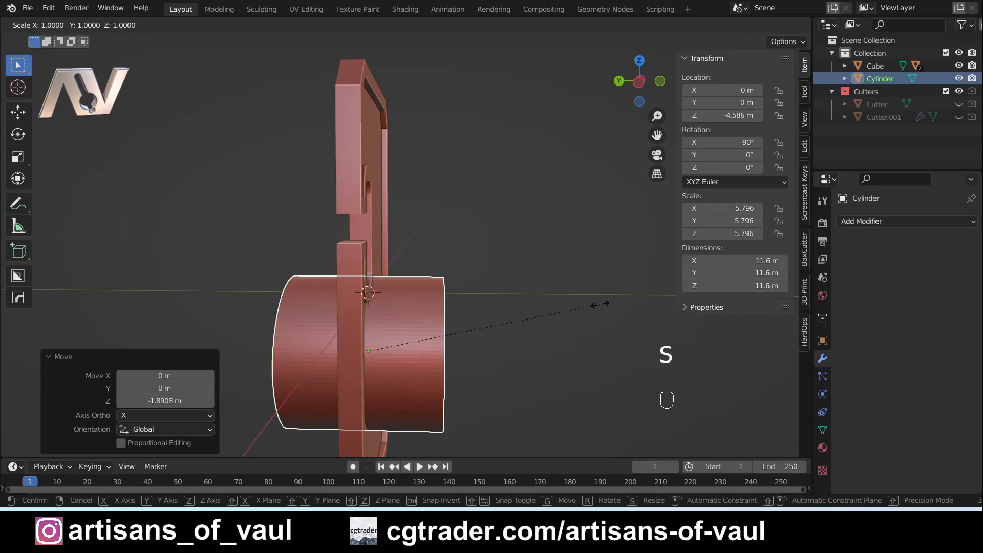
{"action": "key", "text": "y"}
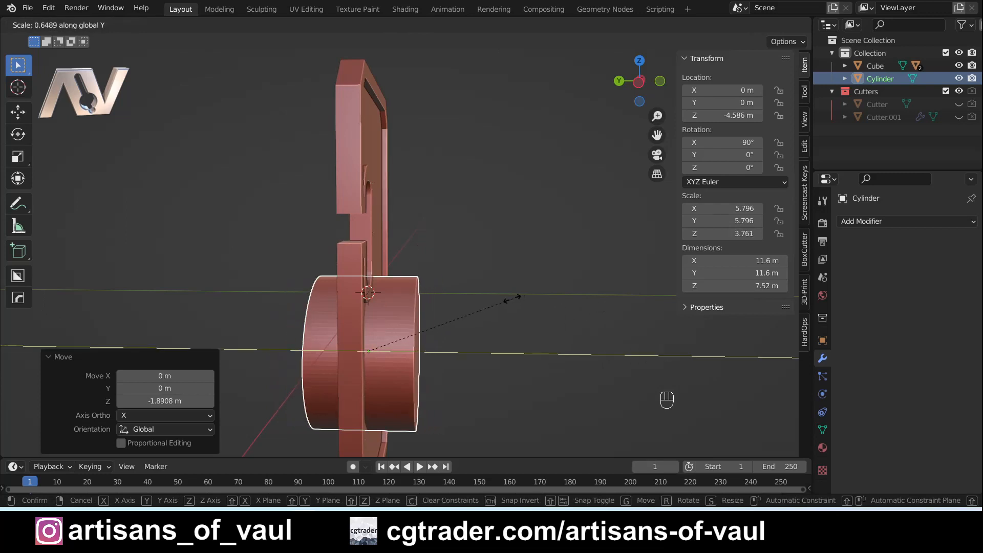
{"action": "left_click", "coordinate": [389, 304]}
Move the cylinder's back cap face along Y into the slab so it stops protruding behind
{"action": "middle_click_drag", "start_coordinate": [389, 304], "coordinate": [477, 309]}
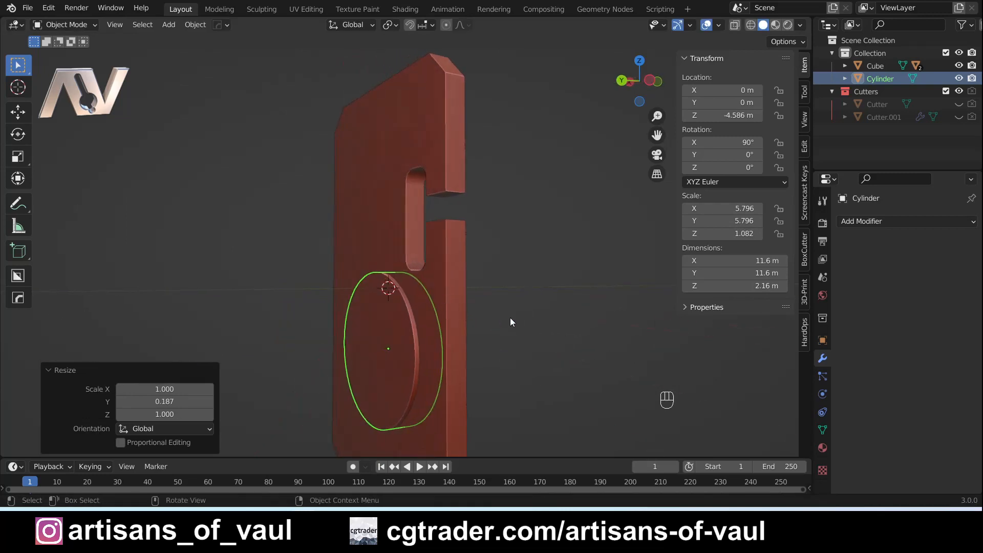
{"action": "key", "text": "Tab"}
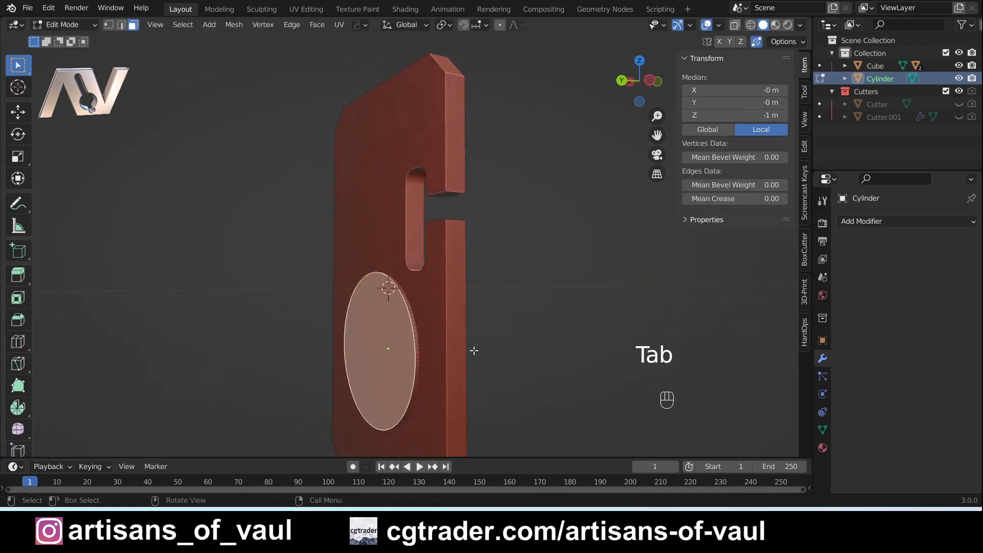
{"action": "middle_click_drag", "start_coordinate": [475, 351], "coordinate": [483, 351]}
{"action": "key", "text": "g"}
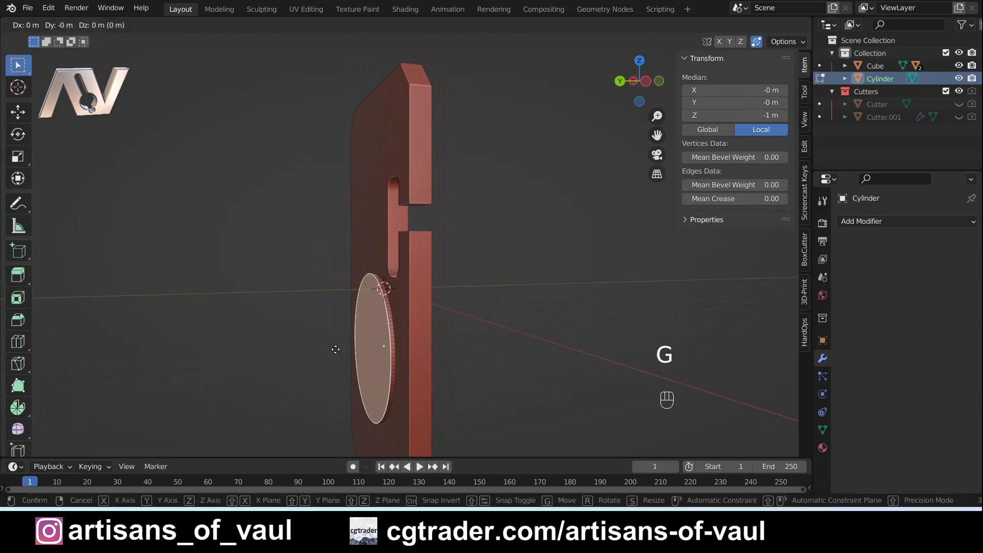
{"action": "key", "text": "y"}
{"action": "left_click", "coordinate": [340, 346]}
Inset the cylinder's front cap face by about 0.113 m
{"action": "middle_click_drag", "start_coordinate": [340, 346], "coordinate": [397, 303]}
{"action": "scroll", "coordinate": [397, 302], "scroll_direction": "up", "scroll_amount": 2}
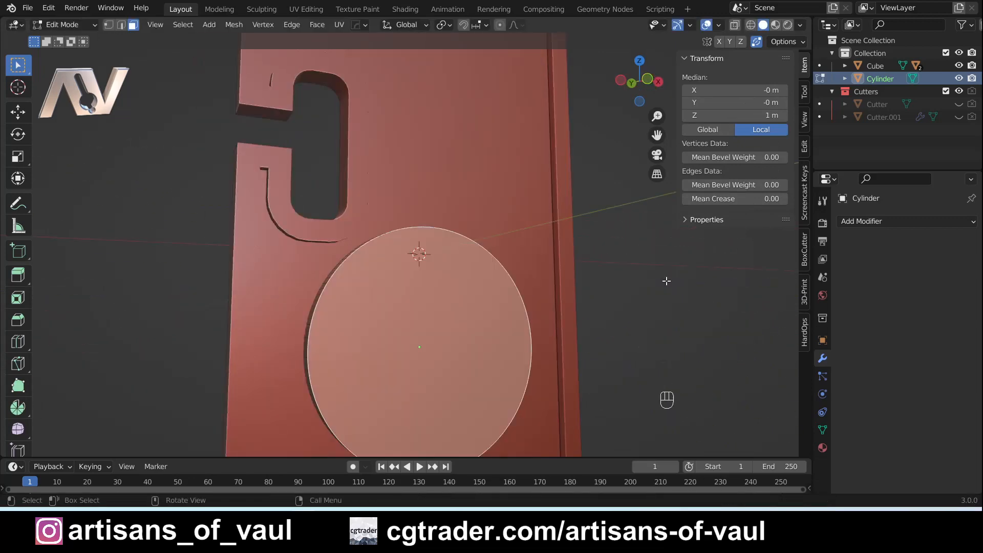
{"action": "key", "text": "i"}
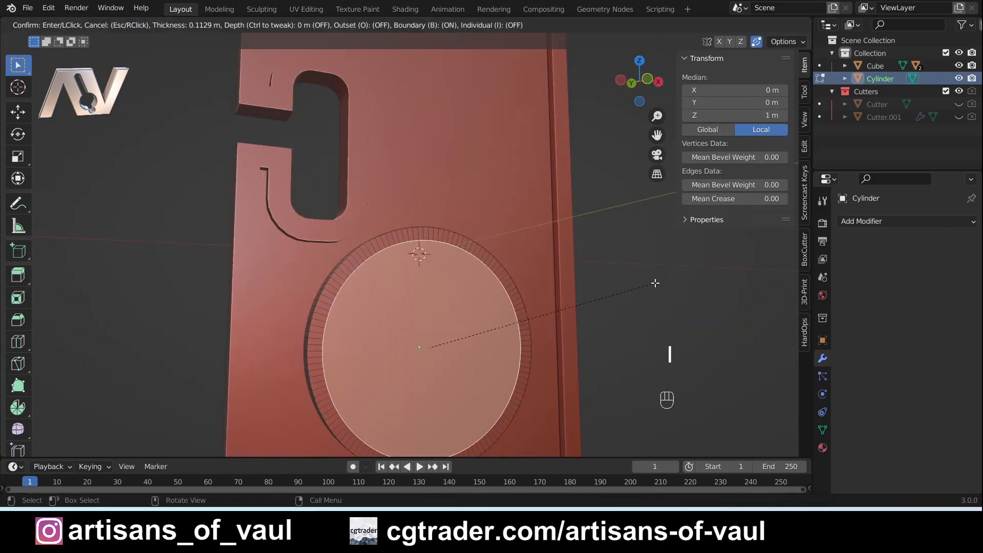
{"action": "left_click", "coordinate": [656, 284]}
Extrude the inset cap face about 0.4 m into the cylinder and return to Object Mode
{"action": "middle_click_drag", "start_coordinate": [655, 283], "coordinate": [630, 307]}
{"action": "key", "text": "e"}
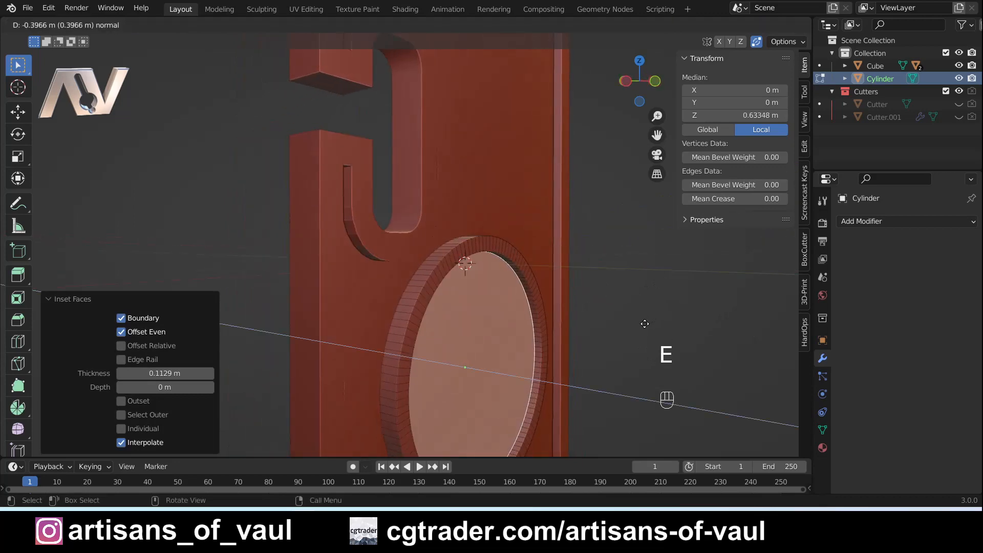
{"action": "left_click", "coordinate": [644, 324]}
{"action": "key", "text": "Tab"}
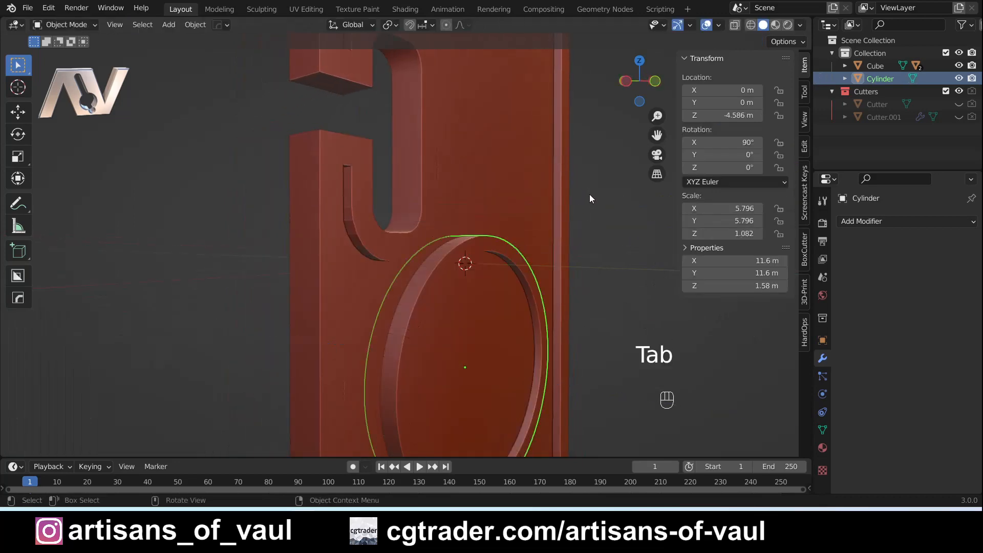
{"action": "middle_click_drag", "start_coordinate": [589, 195], "coordinate": [522, 233]}
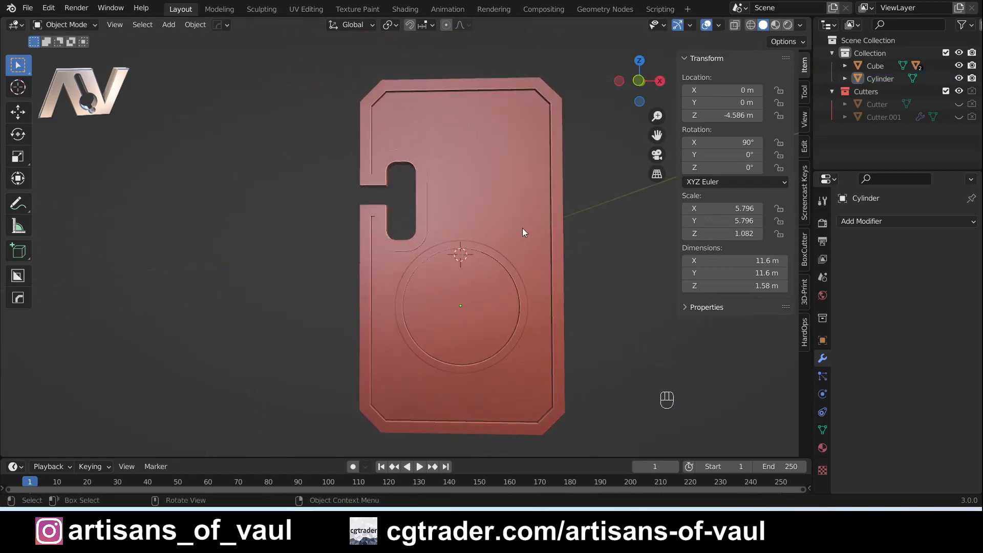
Move the cylinder down along Z to about -5.41 m and deselect it
{"action": "left_click", "coordinate": [499, 255]}
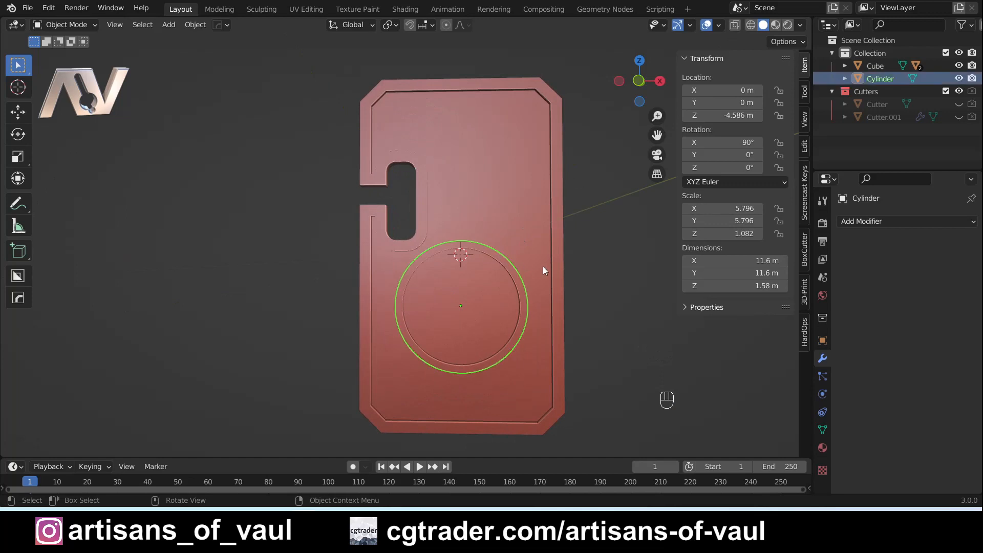
{"action": "key", "text": "g"}
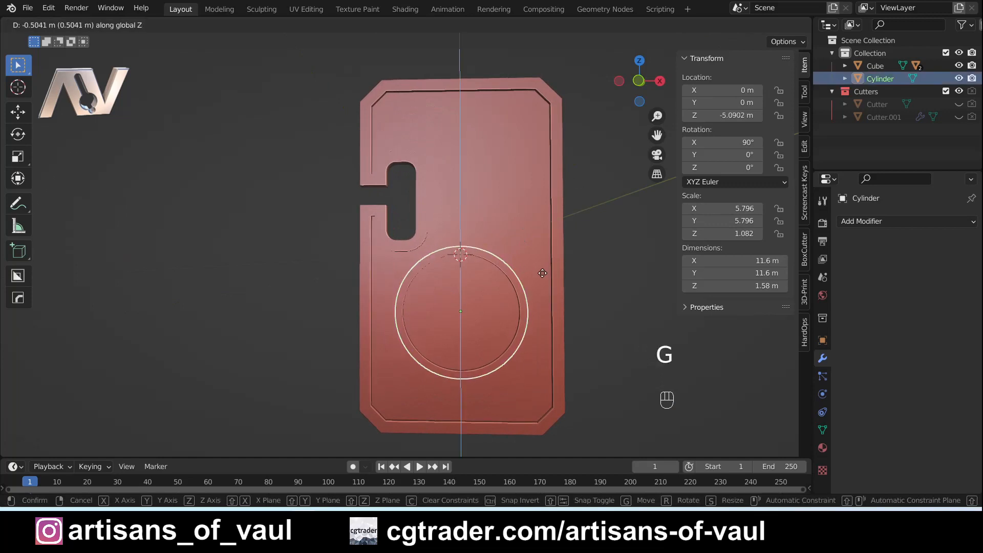
{"action": "left_click", "coordinate": [533, 217]}
{"action": "left_click", "coordinate": [587, 182]}
{"action": "middle_click_drag", "start_coordinate": [587, 182], "coordinate": [540, 246]}
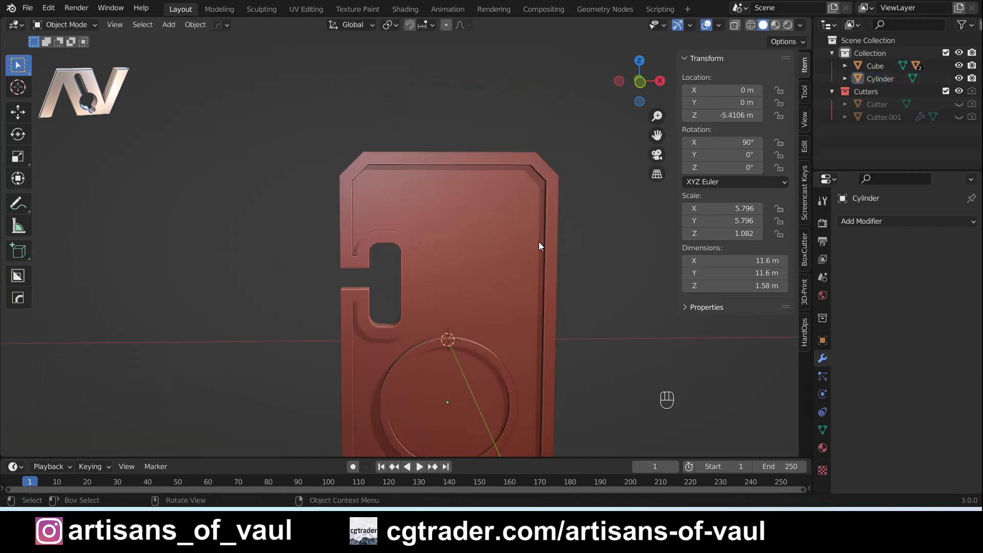
{"action": "mouse_move", "coordinate": [466, 224]}
{"action": "middle_mouse_down"}
{"action": "mouse_move", "coordinate": [484, 214]}
{"action": "mouse_move", "coordinate": [450, 221]}
{"action": "mouse_move", "coordinate": [388, 209]}
{"action": "mouse_move", "coordinate": [400, 200]}
{"action": "mouse_move", "coordinate": [383, 191]}
{"action": "middle_mouse_up"}
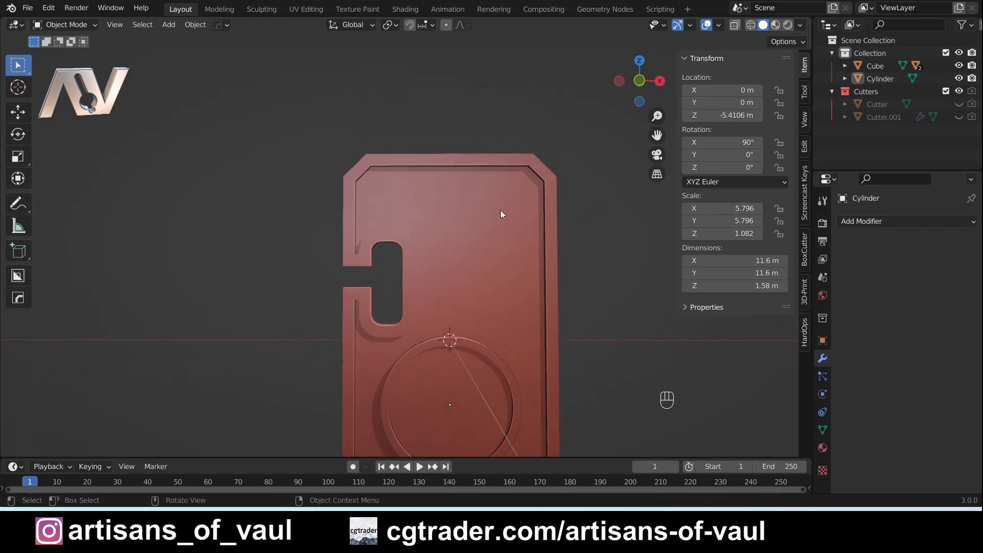
Add a cube and scale it to about 0.148 along Z and 0.768 along X to form a horizontal bar
{"action": "key", "text": "shift+a"}
{"action": "mouse_move", "coordinate": [512, 239]}
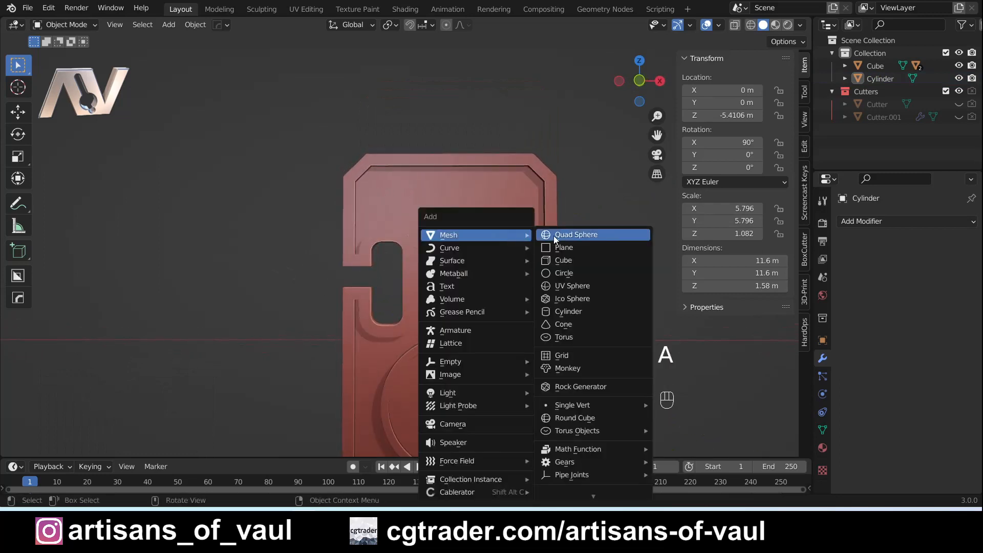
{"action": "left_click", "coordinate": [563, 260]}
{"action": "scroll", "coordinate": [540, 261], "scroll_direction": "down", "scroll_amount": 2}
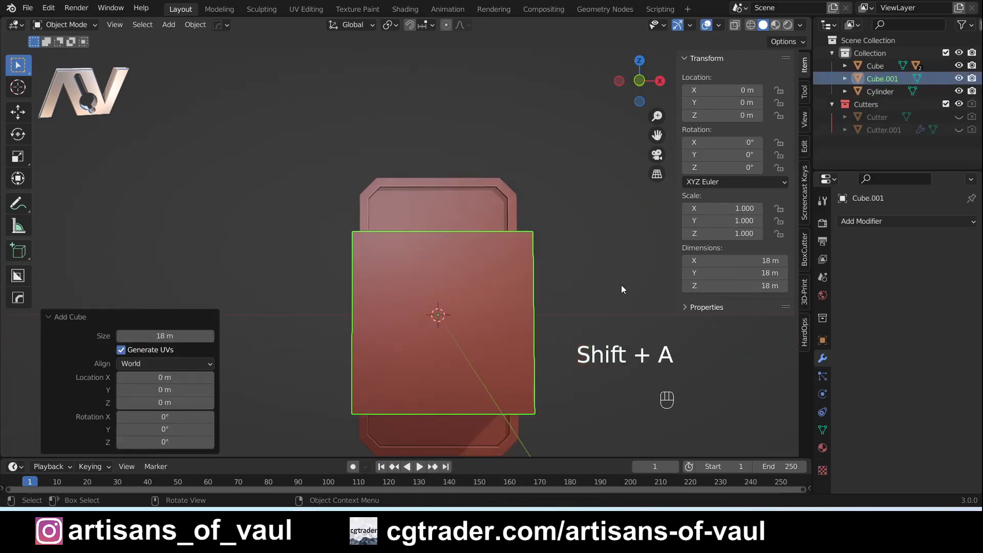
{"action": "key", "text": "s"}
{"action": "key", "text": "z"}
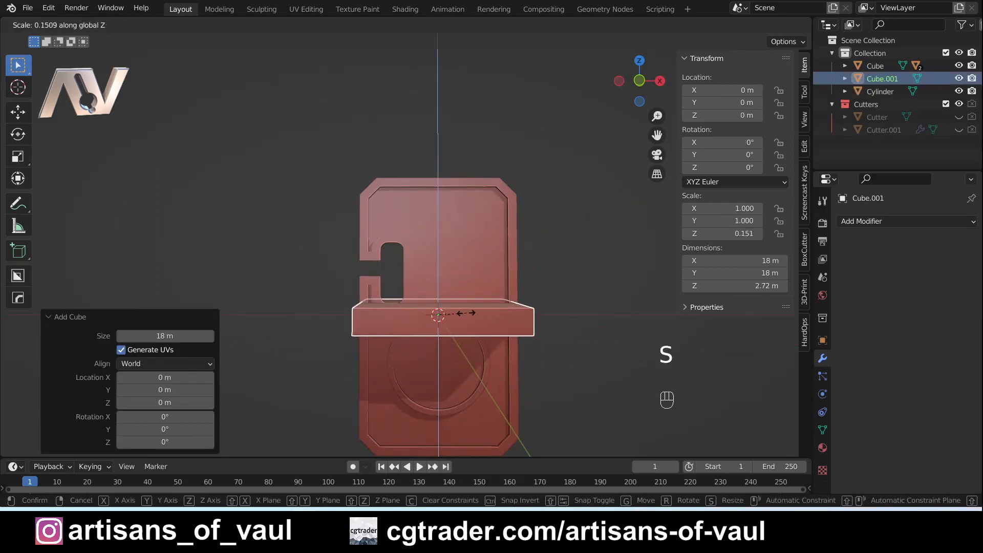
{"action": "left_click", "coordinate": [464, 314]}
{"action": "key", "text": "s"}
{"action": "key", "text": "x"}
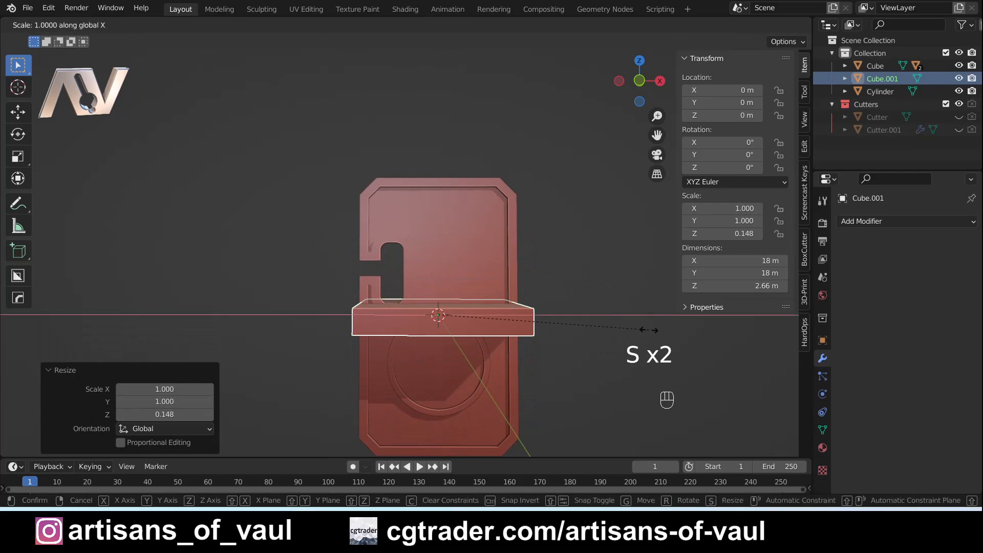
{"action": "left_click", "coordinate": [600, 330]}
Raise the bar about 11.34 m along Z to the upper part of the slab
{"action": "key", "text": "g"}
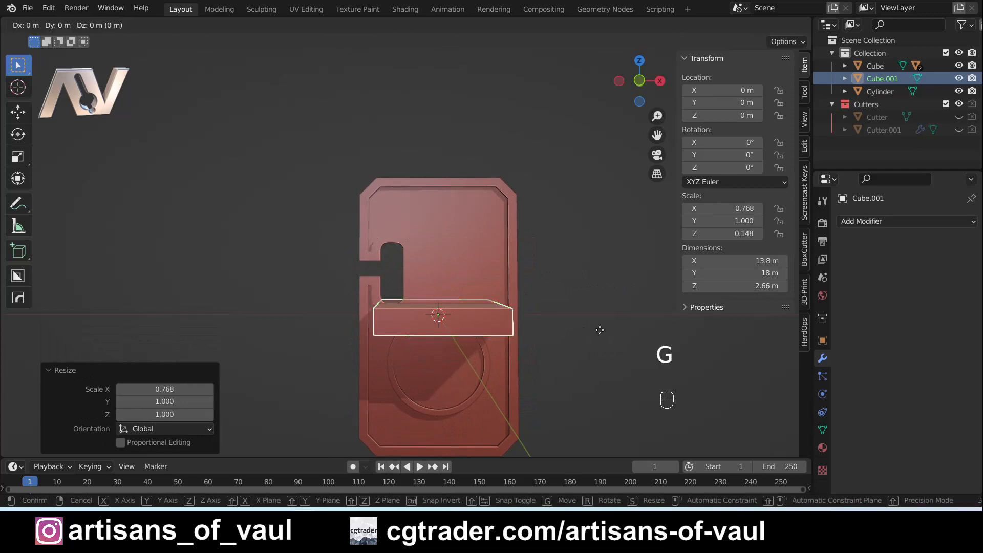
{"action": "key", "text": "z"}
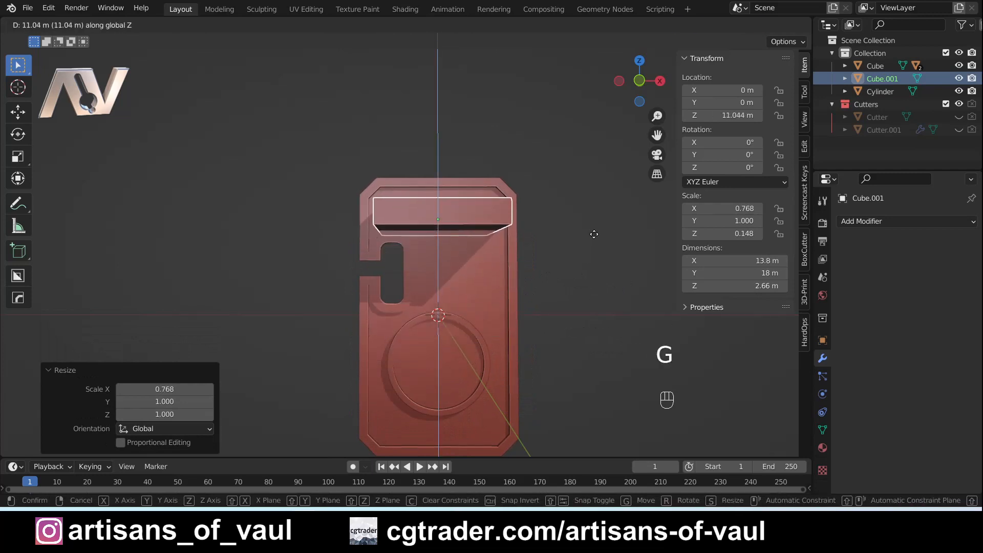
{"action": "left_click", "coordinate": [594, 236]}
Scale the bar along Y to about 0.085 so it is roughly as thin as the slab
{"action": "middle_click_drag", "start_coordinate": [580, 149], "coordinate": [573, 188]}
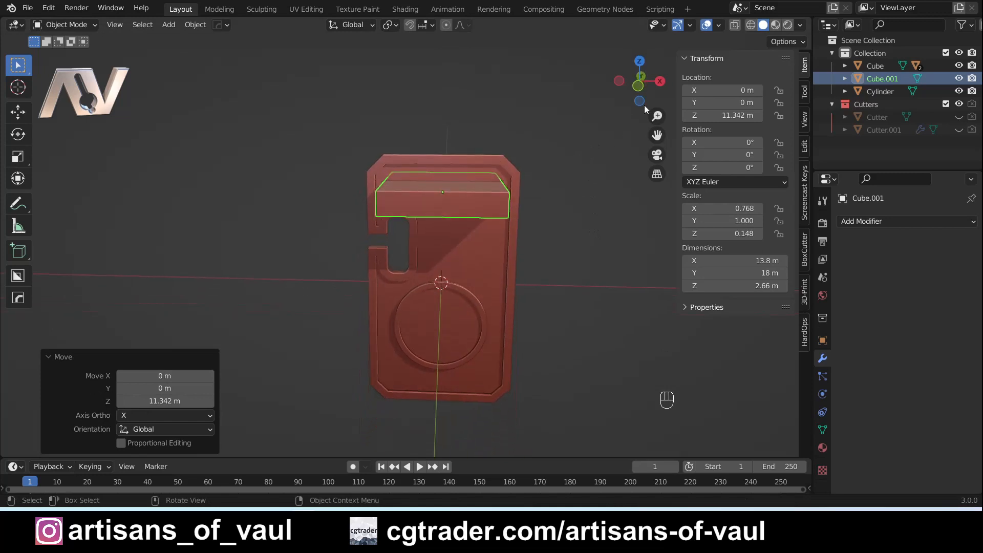
{"action": "scroll", "coordinate": [500, 152], "scroll_direction": "up", "scroll_amount": 2}
{"action": "middle_click_drag", "start_coordinate": [501, 152], "coordinate": [575, 220], "text": "shift"}
{"action": "scroll", "coordinate": [448, 254], "scroll_direction": "up", "scroll_amount": 2}
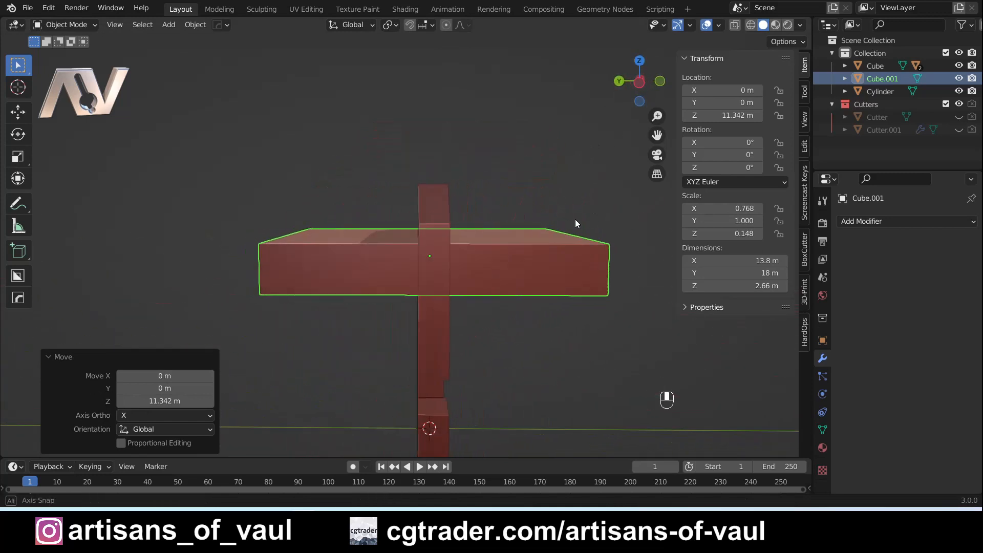
{"action": "key", "text": "s"}
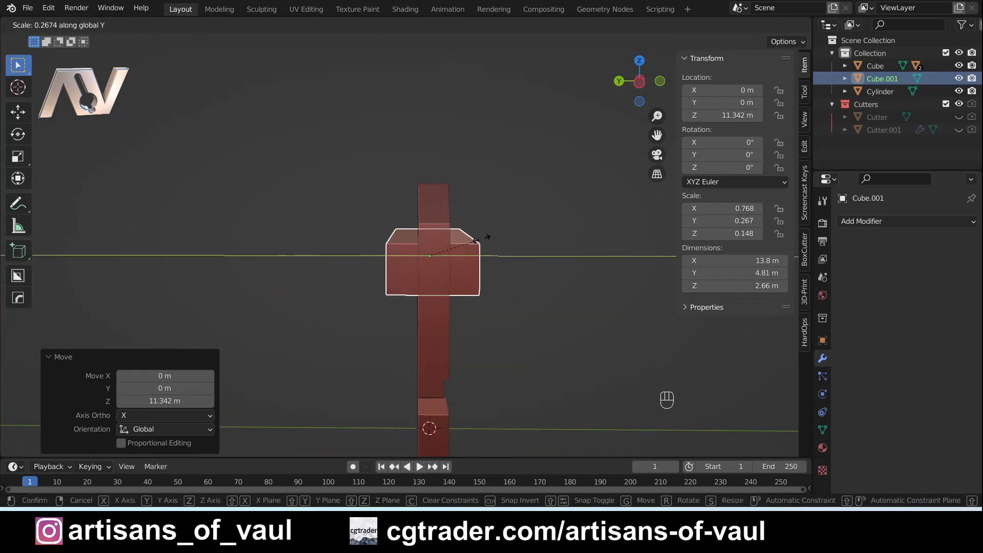
{"action": "left_click", "coordinate": [444, 248]}
Move the bar about -0.19 m along Y so it stands slightly proud of the slab's front
{"action": "middle_click_drag", "start_coordinate": [513, 267], "coordinate": [508, 266]}
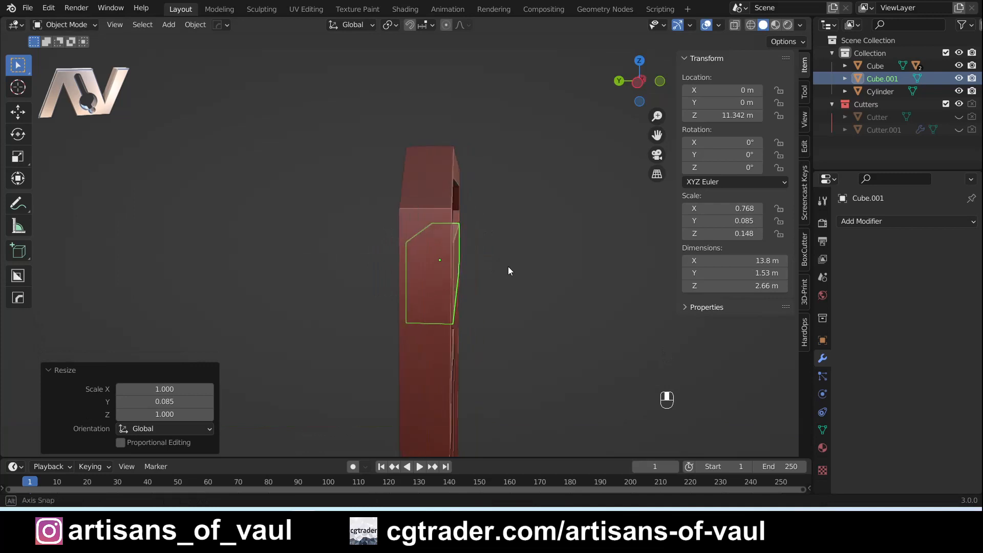
{"action": "key", "text": "g"}
{"action": "key", "text": "y"}
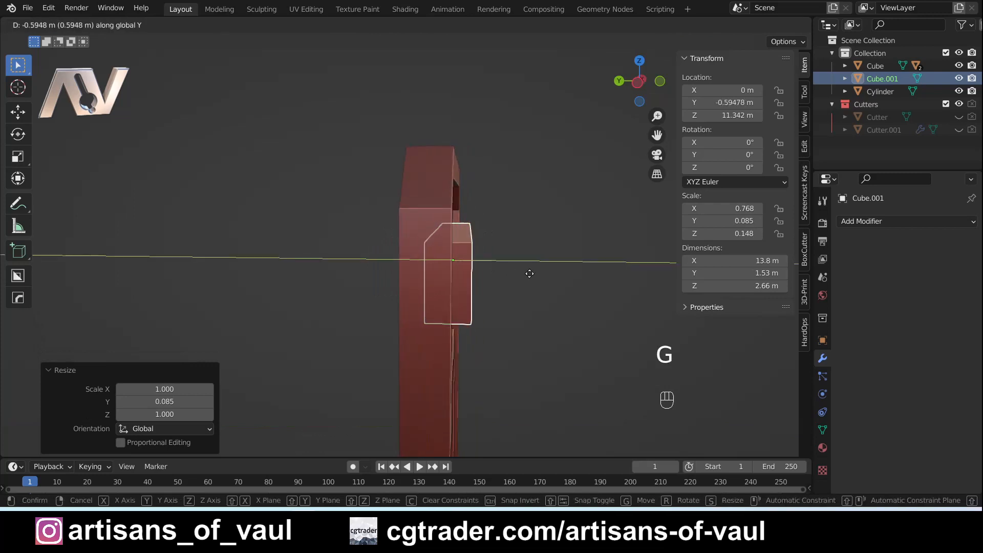
{"action": "left_click", "coordinate": [517, 282]}
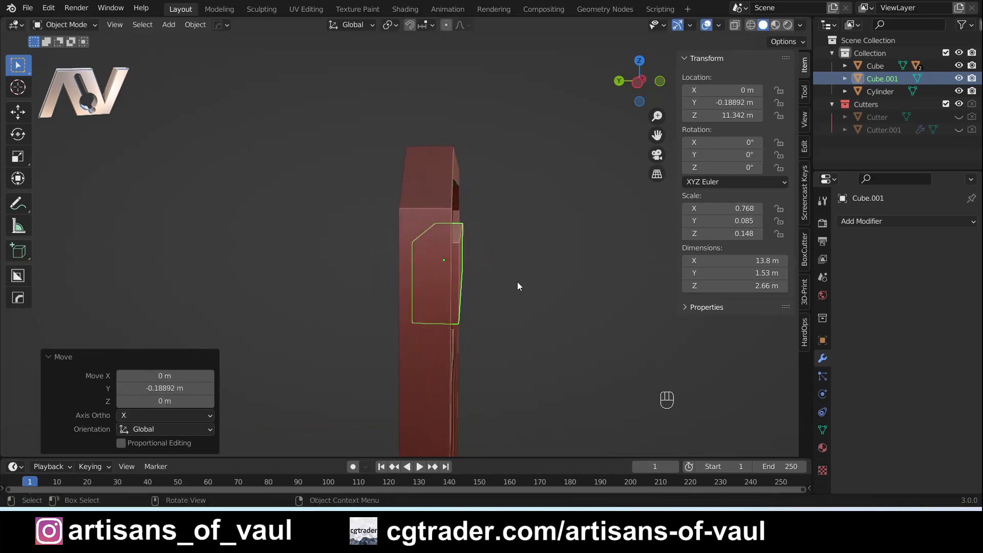
Add a centred vertical loop cut to the bar and bevel it into two edge loops near the bar's ends
{"action": "middle_click_drag", "start_coordinate": [517, 281], "coordinate": [428, 258]}
{"action": "scroll", "coordinate": [445, 259], "scroll_direction": "up", "scroll_amount": 2}
{"action": "mouse_move", "coordinate": [467, 300]}
{"action": "middle_mouse_down"}
{"action": "mouse_move", "coordinate": [456, 328]}
{"action": "mouse_move", "coordinate": [458, 316]}
{"action": "middle_mouse_up"}
{"action": "key", "text": "Tab"}
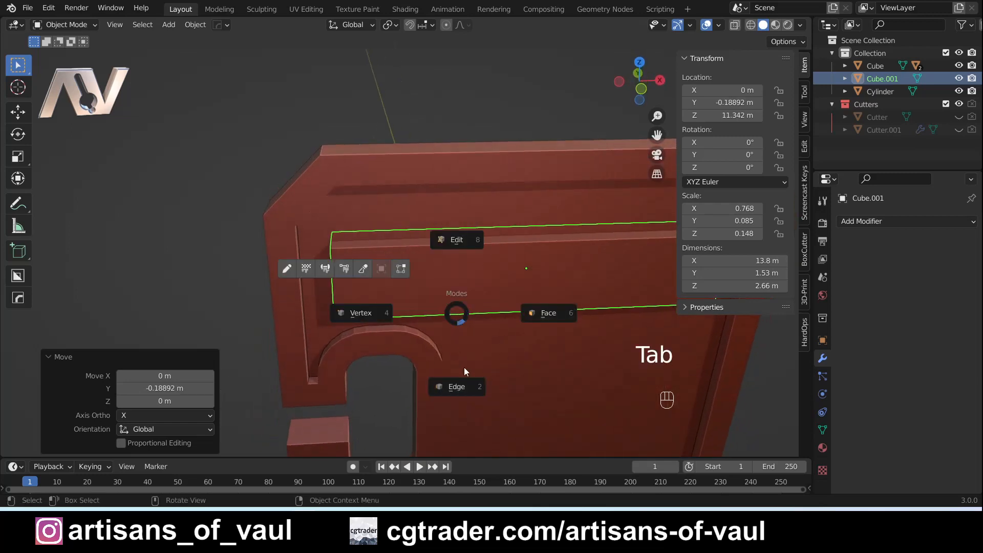
{"action": "left_click", "coordinate": [447, 380]}
{"action": "key", "text": "ctrl+r"}
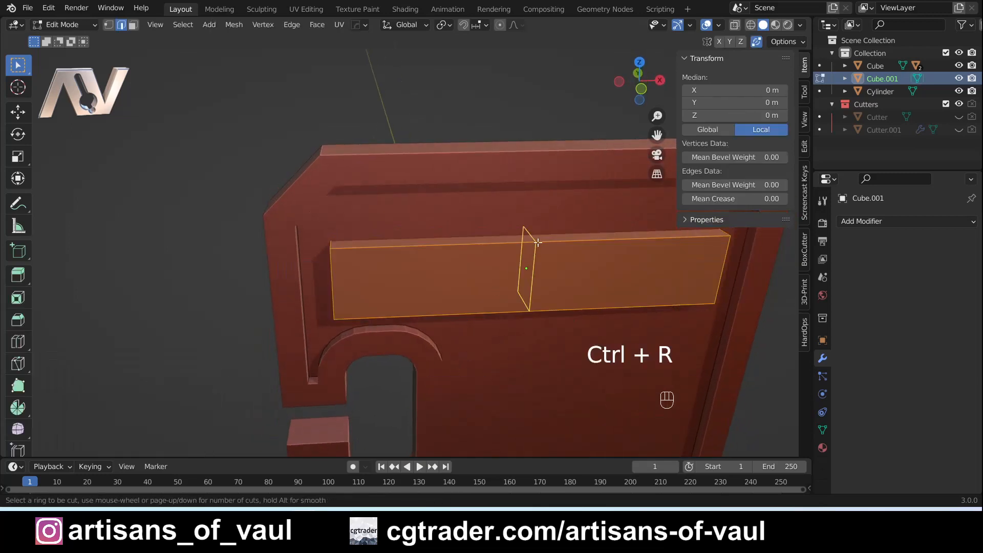
{"action": "left_click", "coordinate": [536, 240]}
{"action": "right_click", "coordinate": [535, 240]}
{"action": "key", "text": "ctrl+b"}
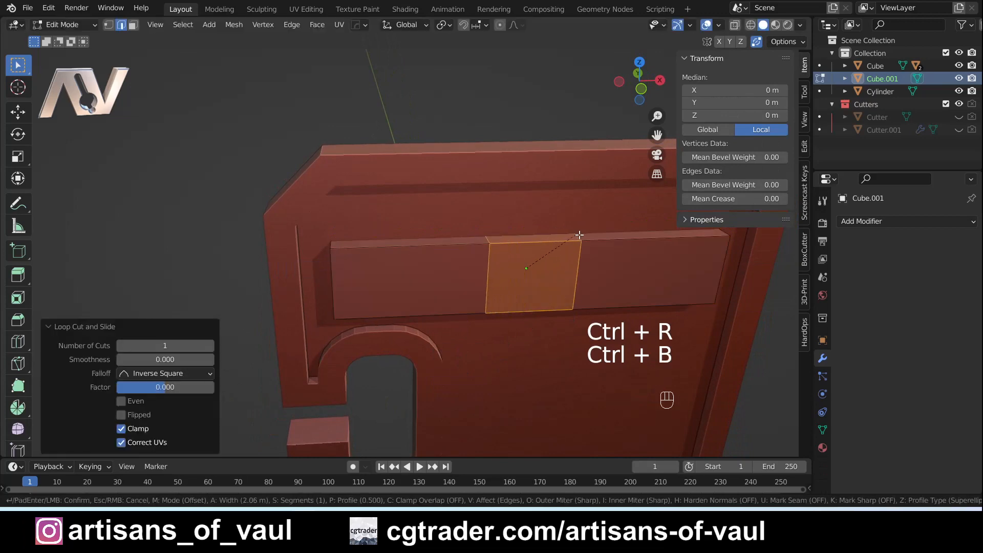
{"action": "left_click", "coordinate": [654, 237]}
Select both edge loops near the bar's ends and bevel them about 0.371 m with 2 segments
{"action": "left_click", "coordinate": [363, 281], "text": "alt"}
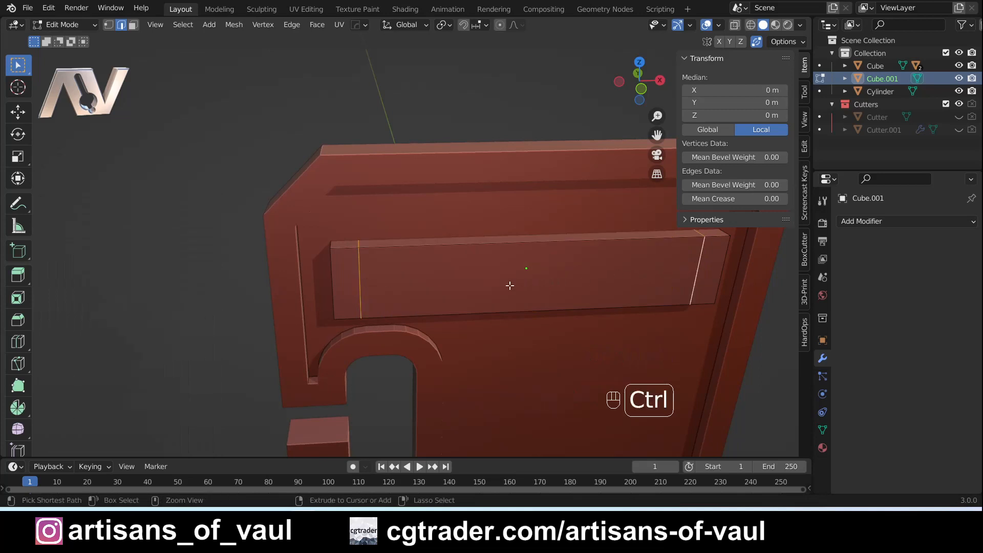
{"action": "key", "text": "ctrl+b"}
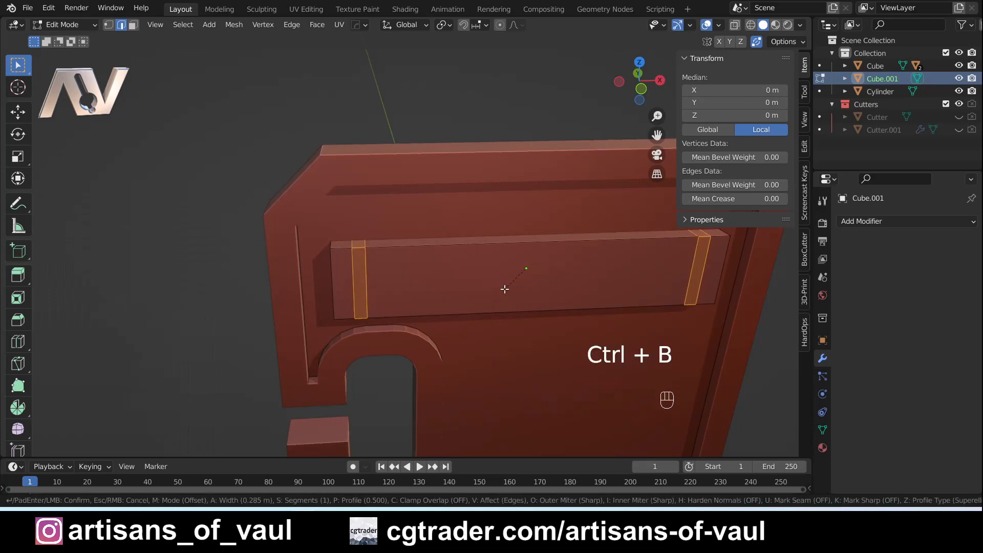
{"action": "left_click", "coordinate": [503, 288]}
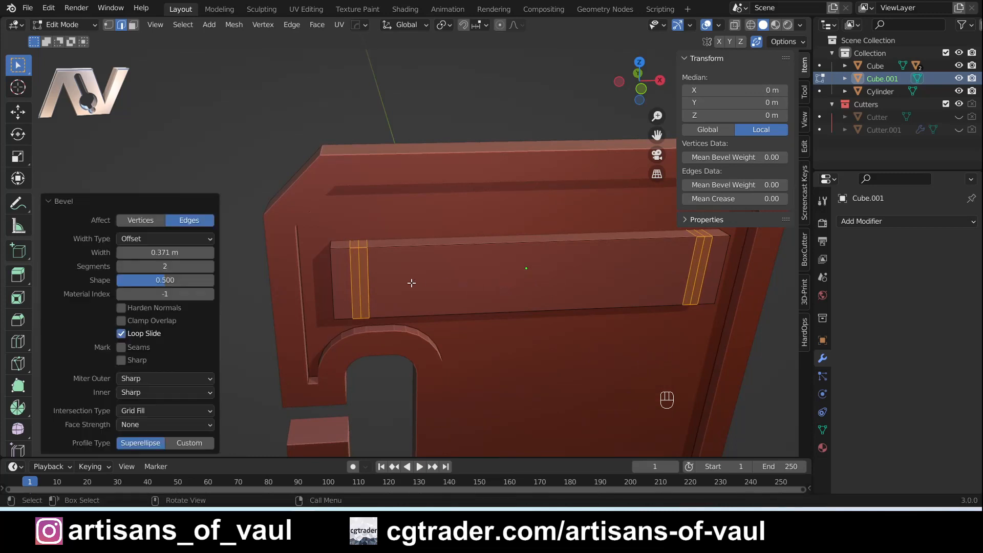
Scale the middle edge loops of both bevels along Z to about 0.773 to form V-notches, and return to Object Mode
{"action": "left_click", "coordinate": [356, 278], "text": "alt"}
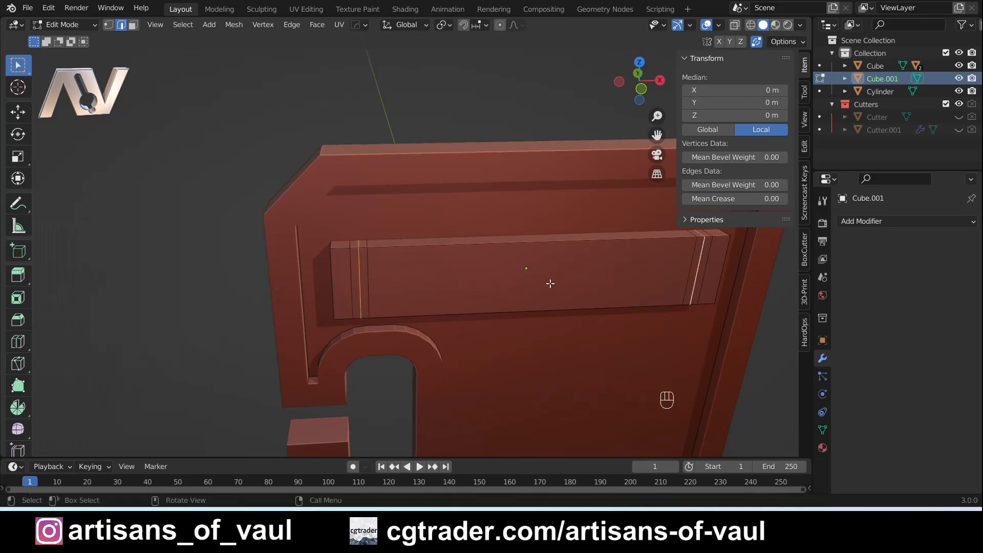
{"action": "key", "text": "s"}
{"action": "key", "text": "z"}
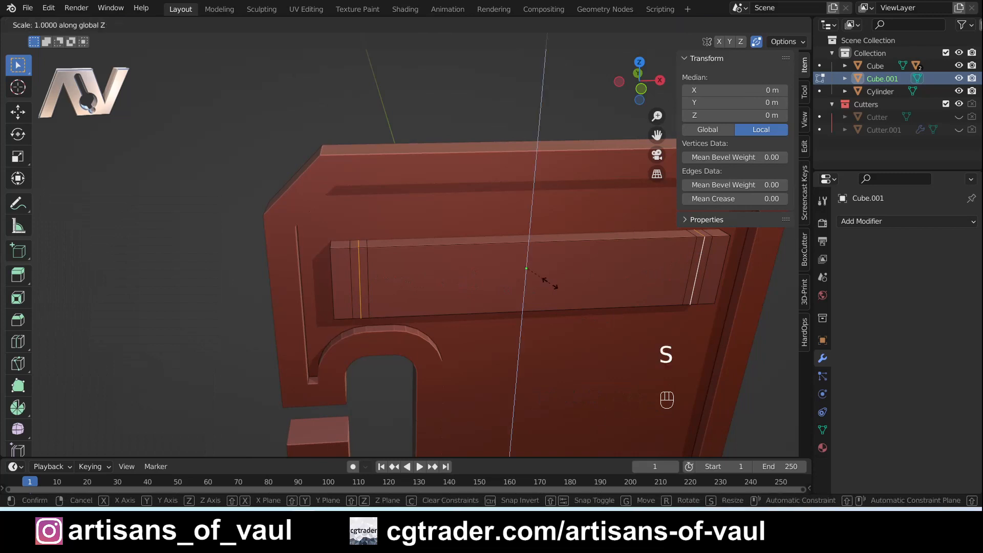
{"action": "left_click", "coordinate": [533, 287]}
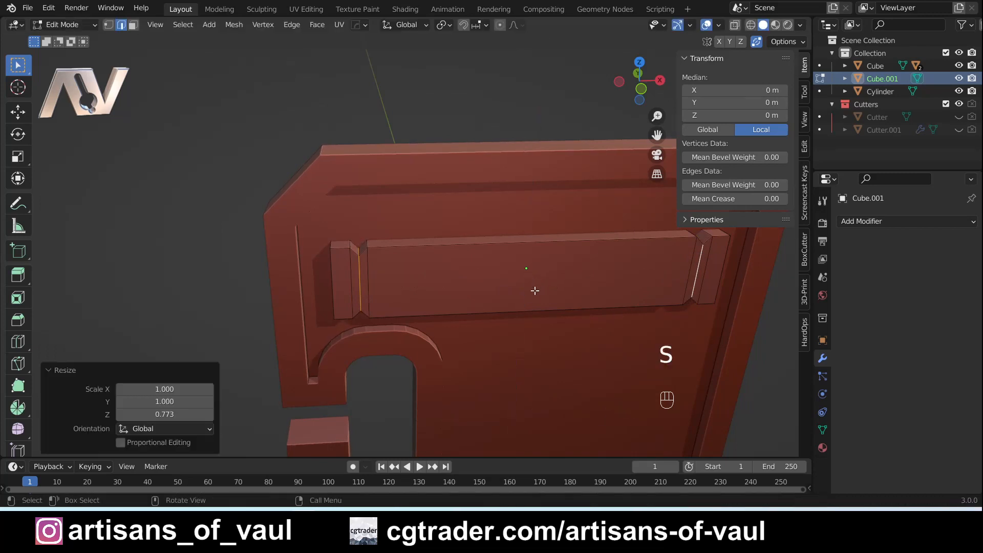
{"action": "key", "text": "Tab"}
{"action": "left_click", "coordinate": [608, 296]}
{"action": "key", "text": "Tab"}
{"action": "left_click", "coordinate": [608, 229]}
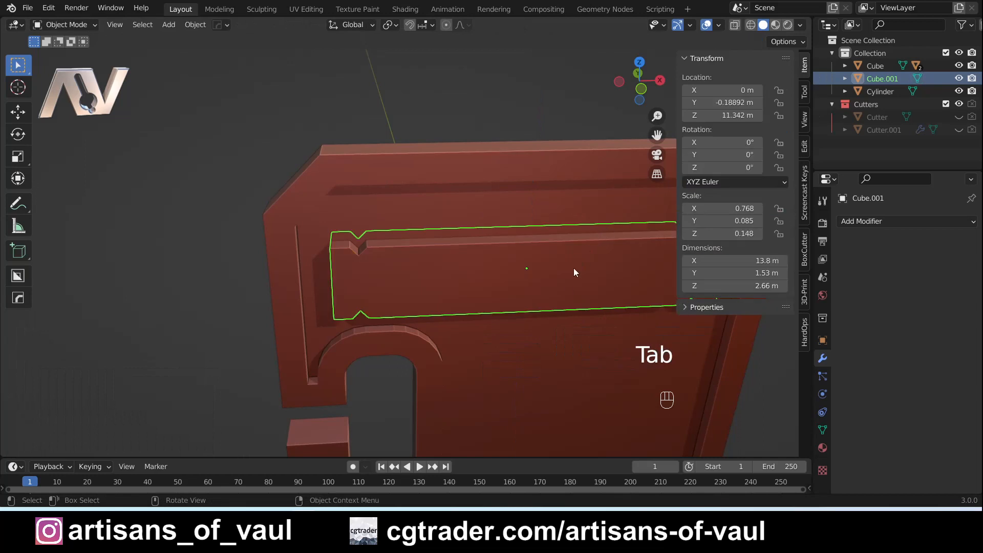
Apply the scale of the notched bar
{"action": "middle_click_drag", "start_coordinate": [567, 290], "coordinate": [457, 286], "text": "shift"}
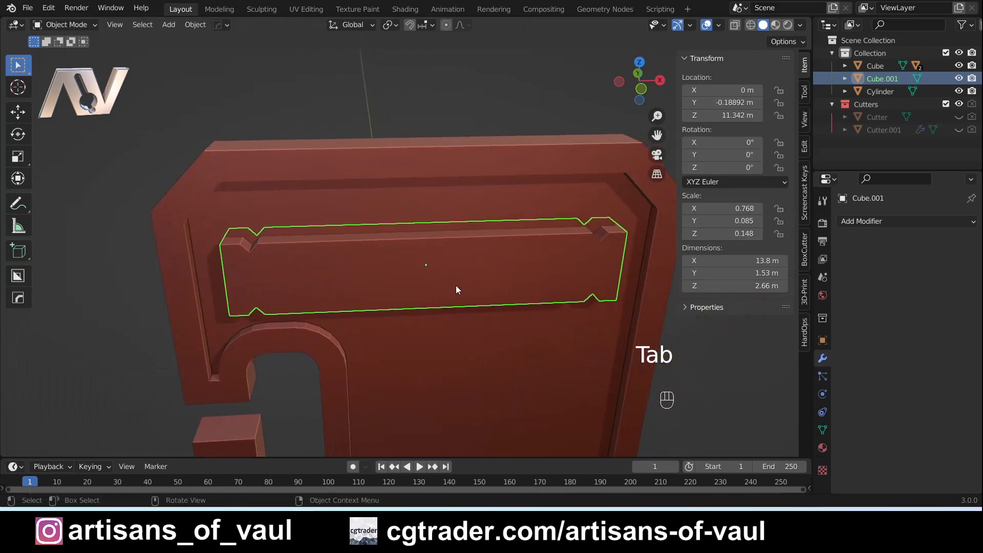
{"action": "key", "text": "ctrl+a"}
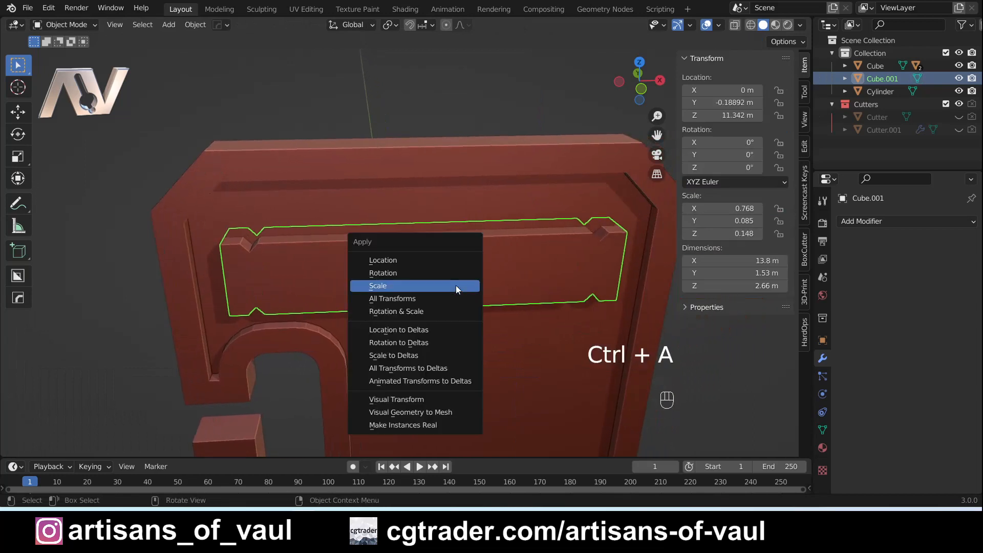
{"action": "left_click", "coordinate": [456, 285]}
Select all the front faces of the notched bar, from end to end, and inset them together by about 0.336 m
{"action": "key", "text": "Tab"}
{"action": "left_click", "coordinate": [486, 329]}
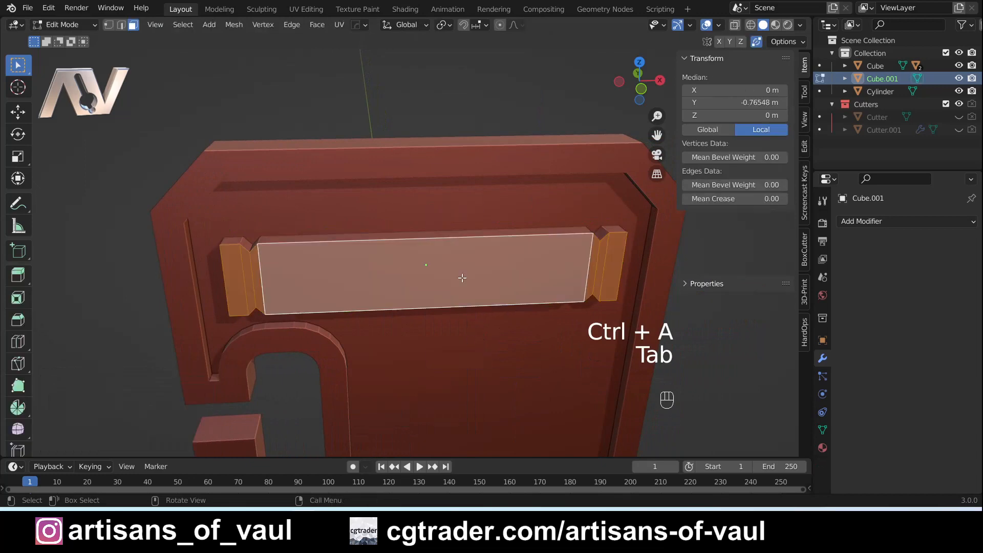
{"action": "left_click", "coordinate": [235, 273]}
{"action": "left_click", "coordinate": [251, 273], "text": "shift"}
{"action": "left_click", "coordinate": [257, 274], "text": "shift"}
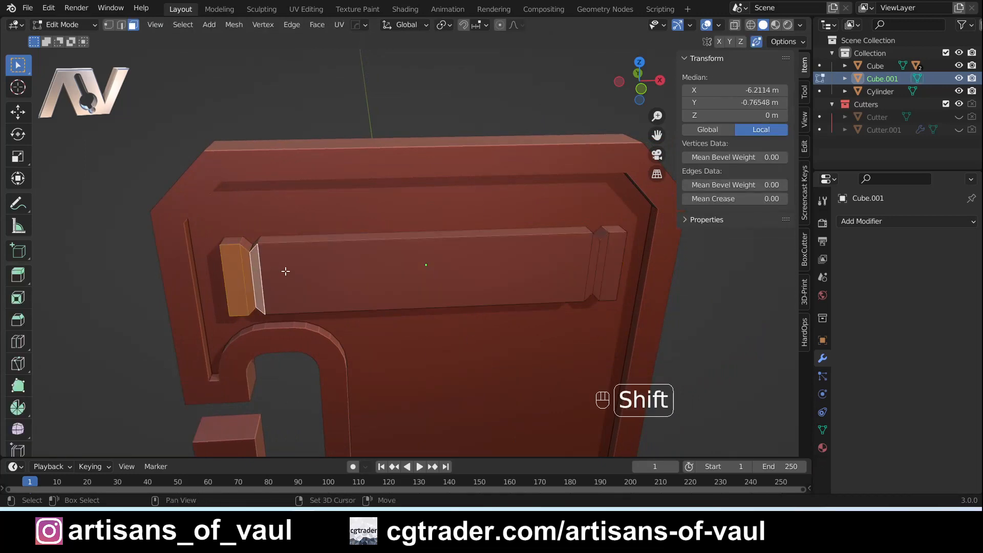
{"action": "left_click", "coordinate": [371, 269], "text": "shift"}
{"action": "left_click", "coordinate": [590, 265], "text": "shift"}
{"action": "left_click", "coordinate": [599, 265], "text": "shift"}
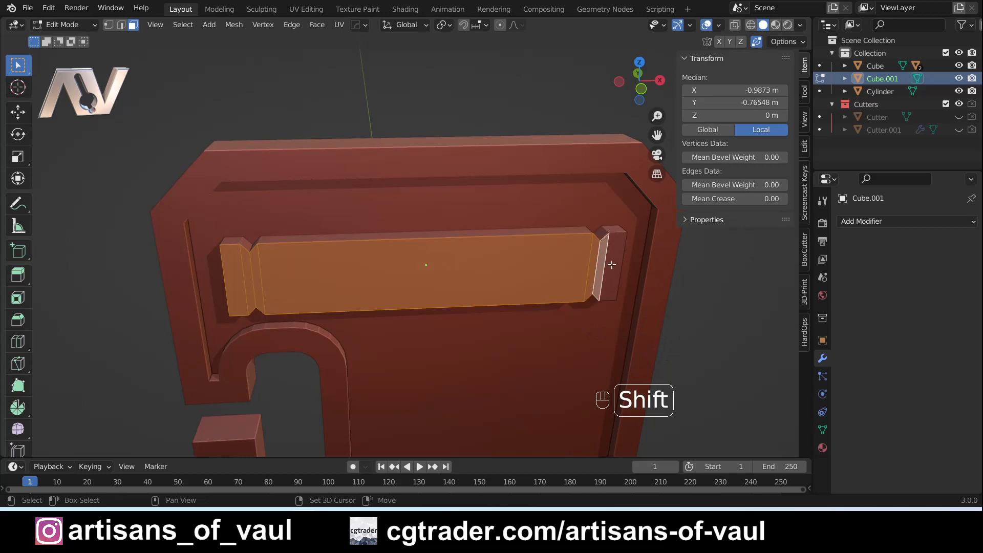
{"action": "left_click", "coordinate": [612, 264], "text": "shift"}
{"action": "key", "text": "i"}
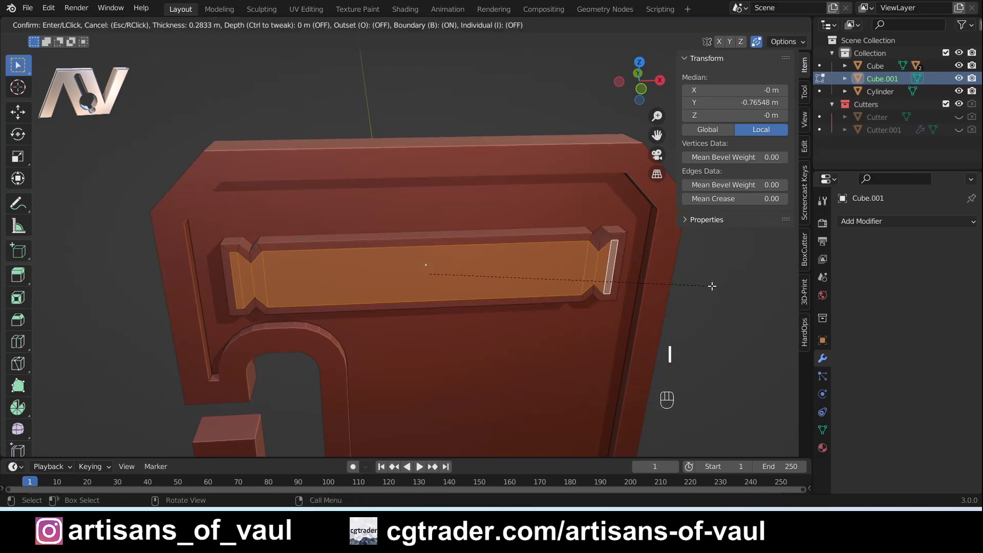
Extrude the inset faces about 0.25 m into the bar and return to Object Mode
{"action": "key", "text": "e"}
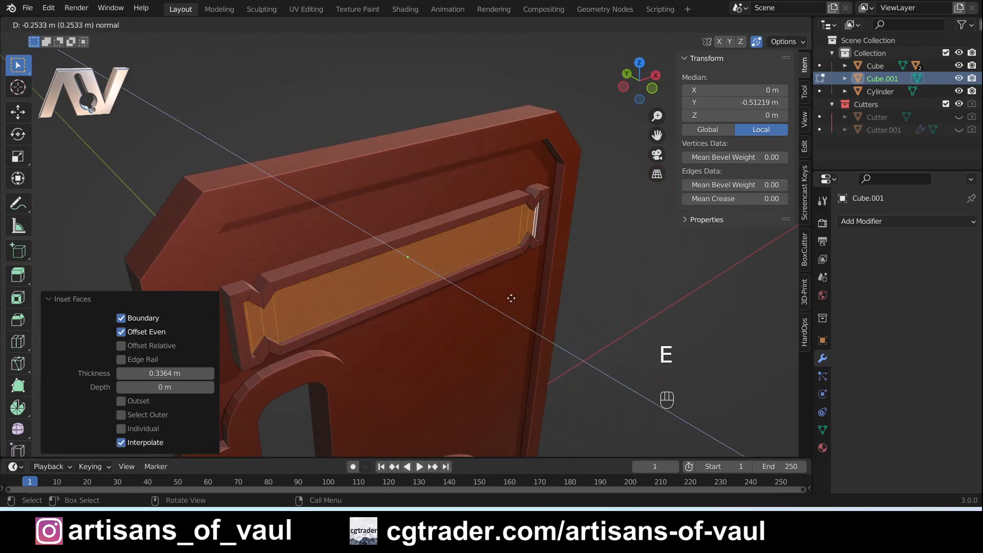
{"action": "left_click", "coordinate": [512, 299]}
{"action": "key", "text": "Tab"}
{"action": "scroll", "coordinate": [556, 306], "scroll_direction": "down", "scroll_amount": 4}
{"action": "middle_click_drag", "start_coordinate": [556, 305], "coordinate": [443, 235]}
{"action": "scroll", "coordinate": [479, 309], "scroll_direction": "down", "scroll_amount": 1}
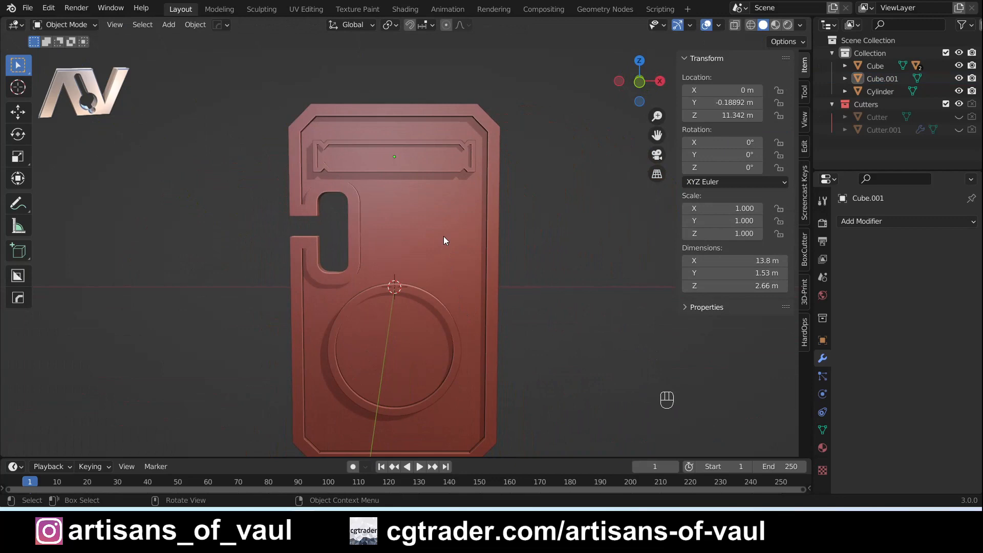
Select the round detail and notched bar with the main panel as active object, and union them with a Hard Ops Boolean
{"action": "scroll", "coordinate": [438, 237], "scroll_direction": "up", "scroll_amount": 3}
{"action": "middle_click_drag", "start_coordinate": [333, 197], "coordinate": [358, 261]}
{"action": "left_click", "coordinate": [359, 262]}
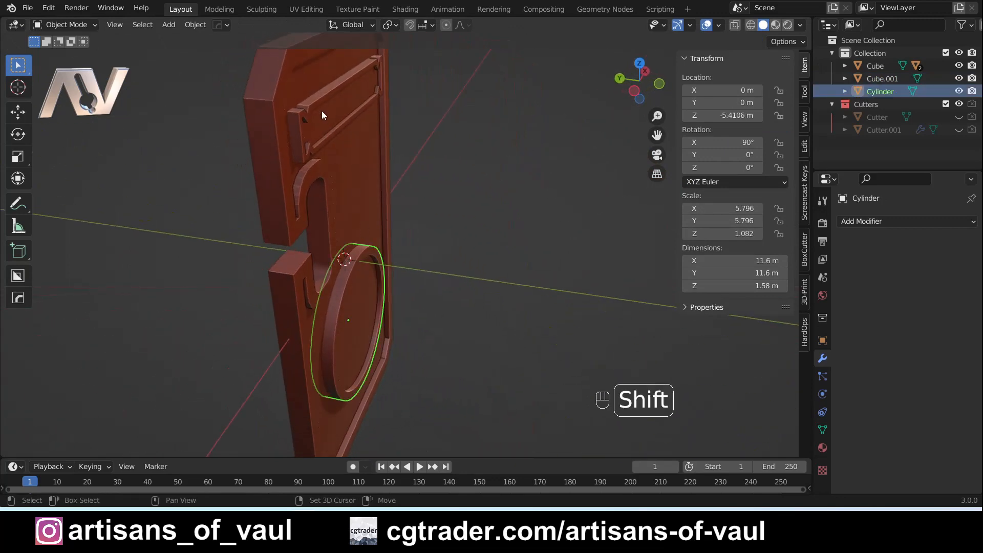
{"action": "left_click", "coordinate": [322, 110], "text": "shift"}
{"action": "left_click", "coordinate": [369, 201], "text": "shift"}
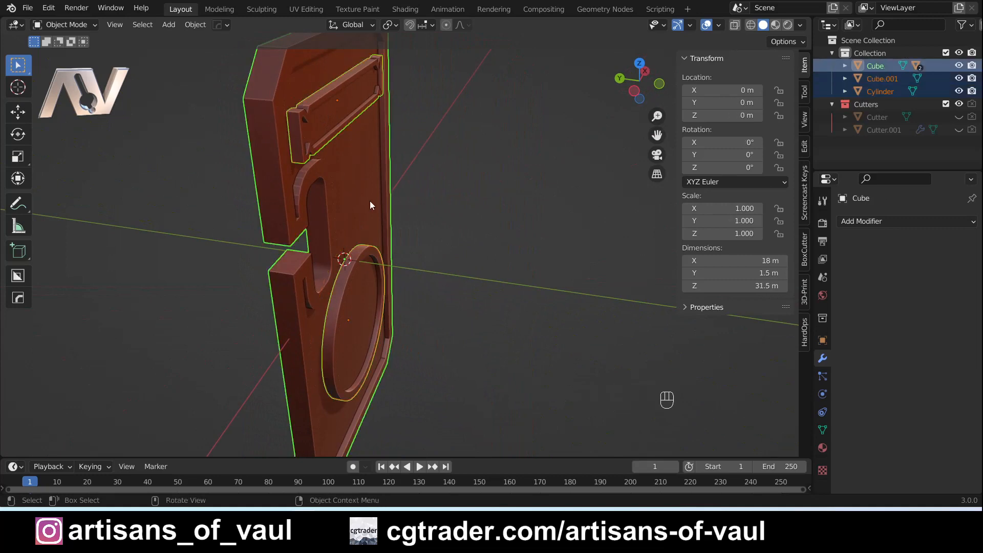
{"action": "key", "text": "ctrl+KP_Add"}
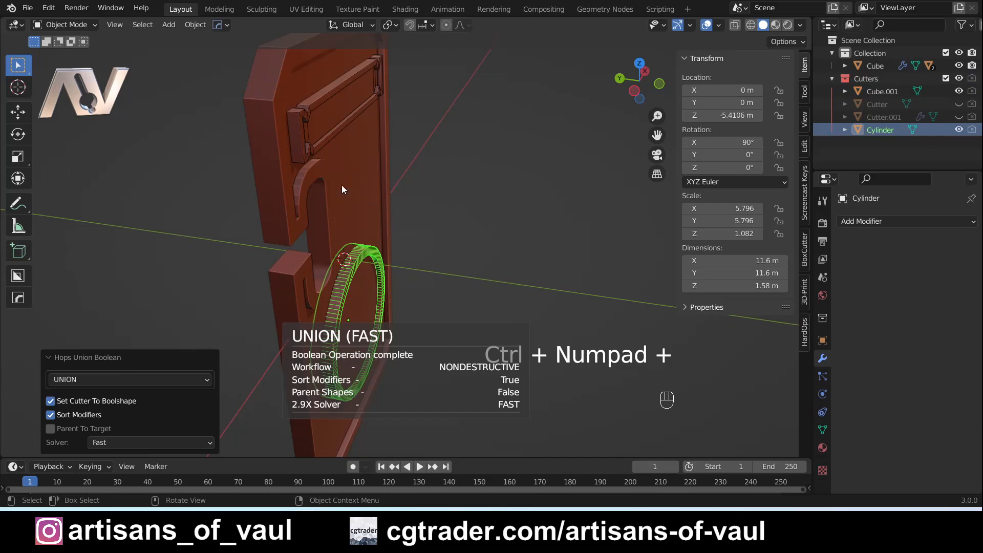
Look up the Bool Tool add-on in the Preferences and close the window
{"action": "left_click", "coordinate": [49, 8]}
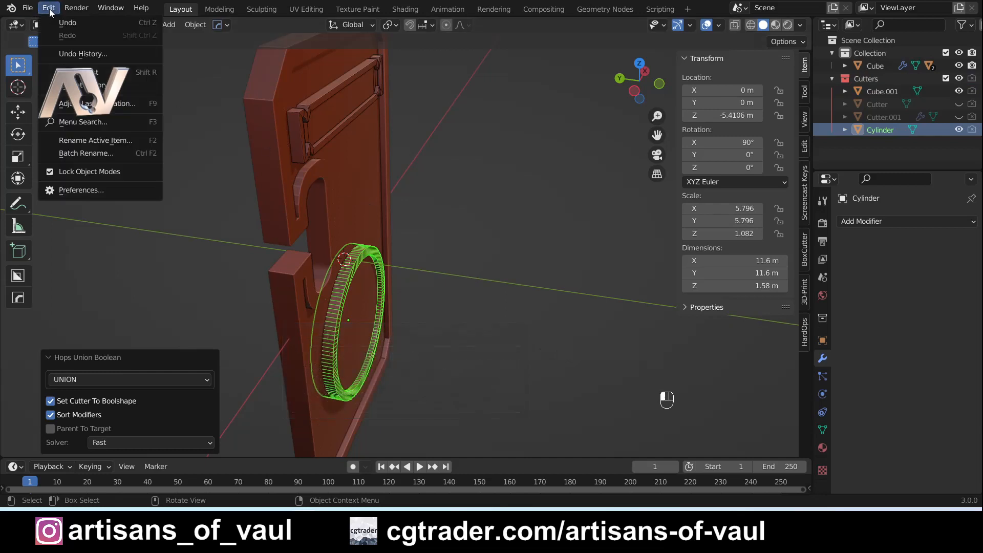
{"action": "left_click", "coordinate": [65, 195]}
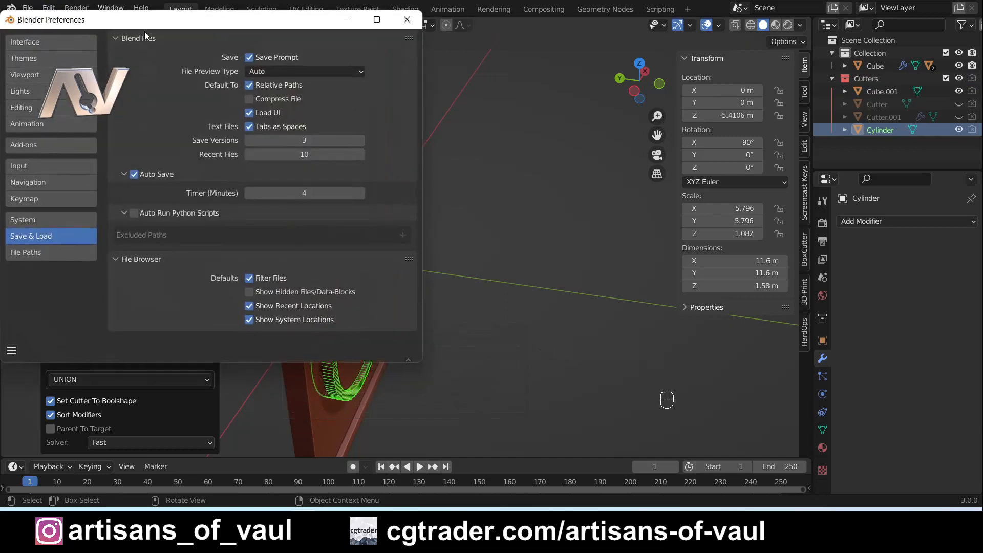
{"action": "left_click_drag", "start_coordinate": [144, 32], "coordinate": [294, 115]}
{"action": "left_click", "coordinate": [191, 233]}
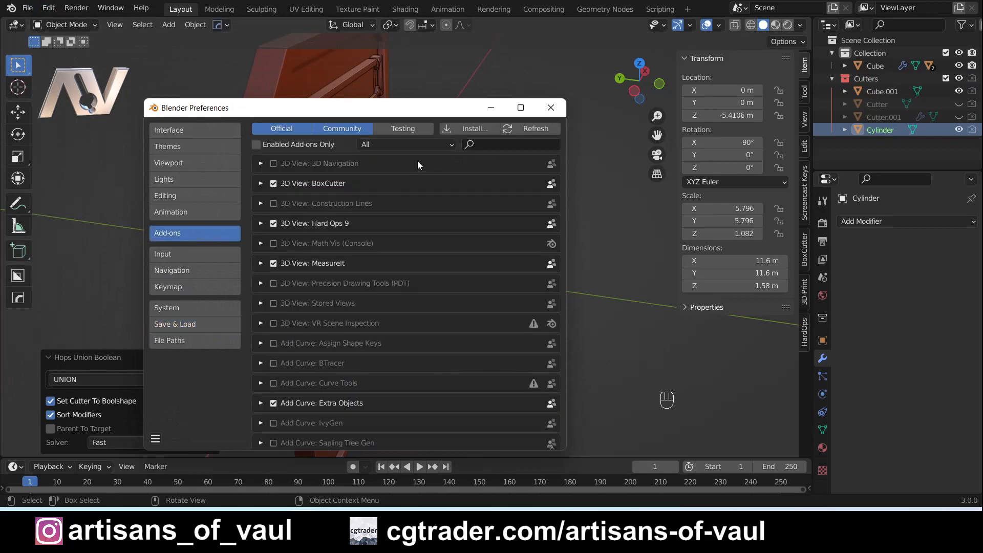
{"action": "left_click", "coordinate": [494, 145]}
{"action": "type", "text": "BOOl"}
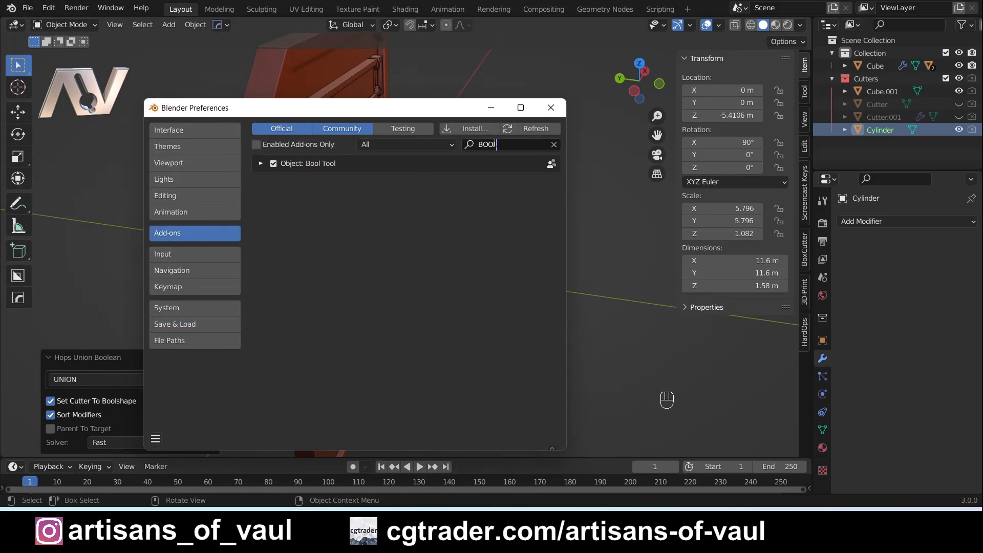
{"action": "left_click", "coordinate": [541, 109]}
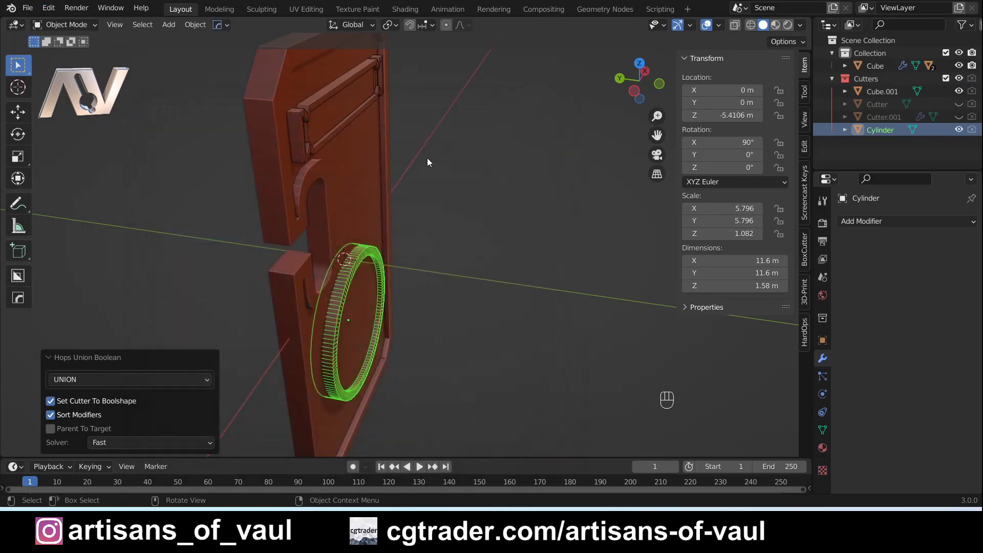
Apply all Boolean modifiers on the main panel
{"action": "middle_click_drag", "start_coordinate": [427, 158], "coordinate": [399, 171]}
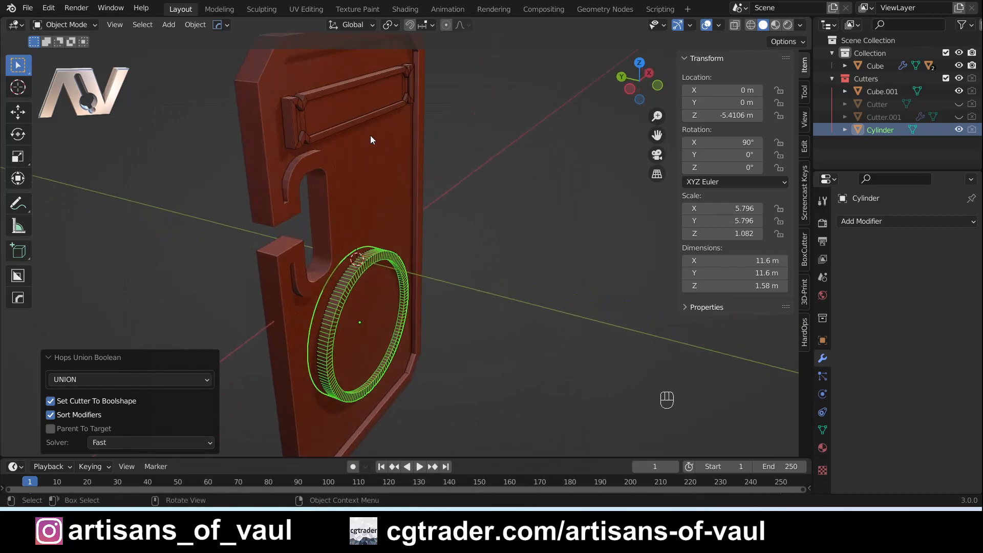
{"action": "left_click", "coordinate": [360, 195]}
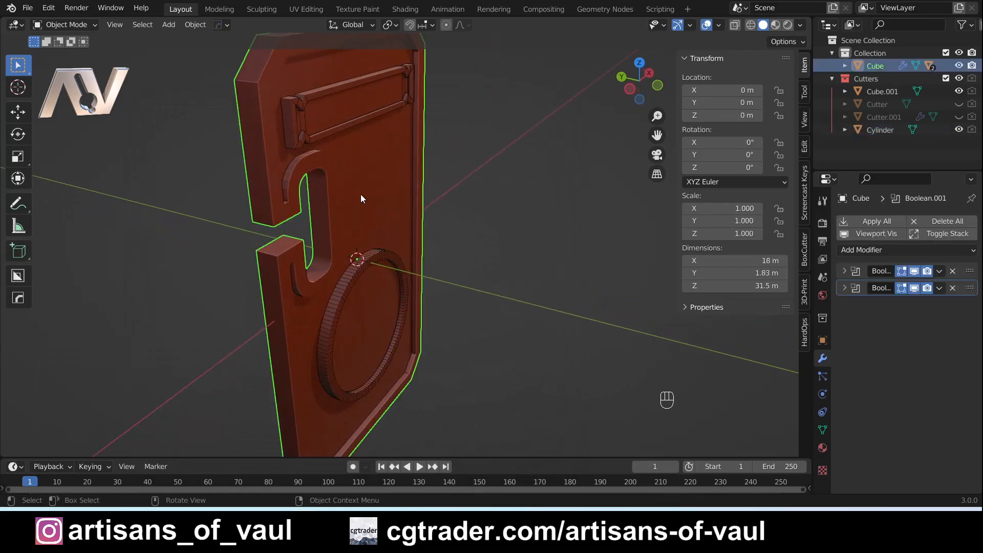
{"action": "left_click", "coordinate": [887, 221]}
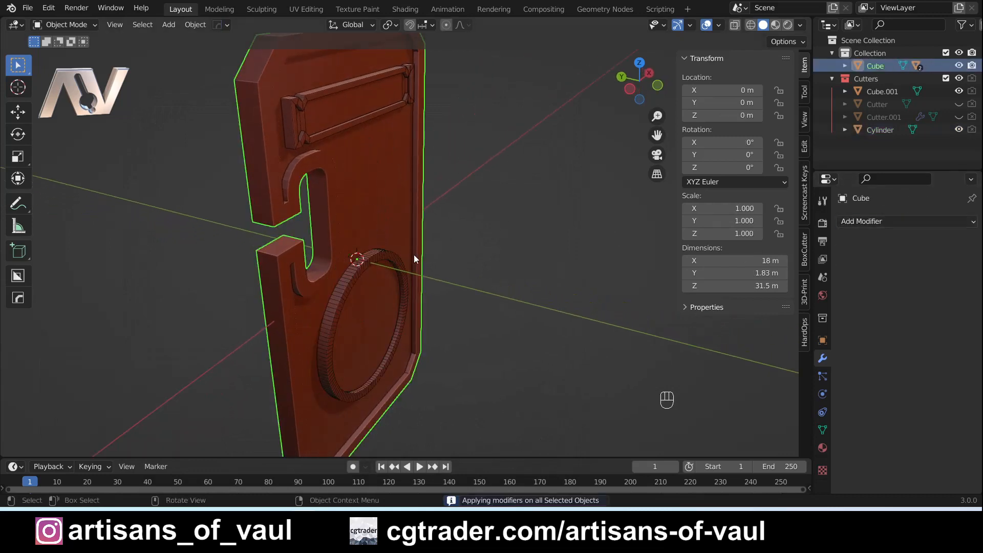
Hide the leftover cylinder and notched bar cutters, and select the main panel
{"action": "left_click", "coordinate": [378, 263]}
{"action": "key", "text": "h"}
{"action": "left_click", "coordinate": [355, 118]}
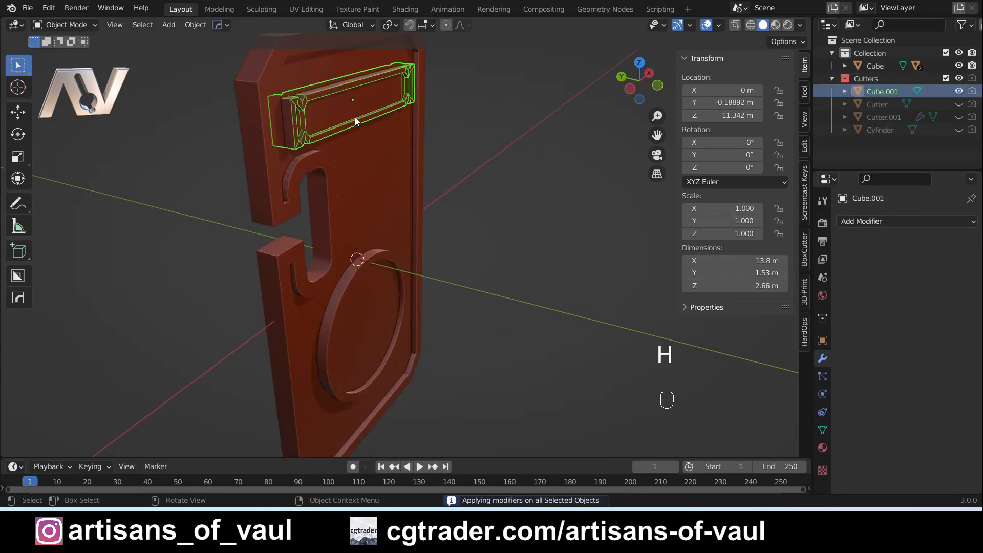
{"action": "key", "text": "h"}
{"action": "left_click", "coordinate": [414, 210]}
{"action": "middle_click_drag", "start_coordinate": [477, 214], "coordinate": [402, 195]}
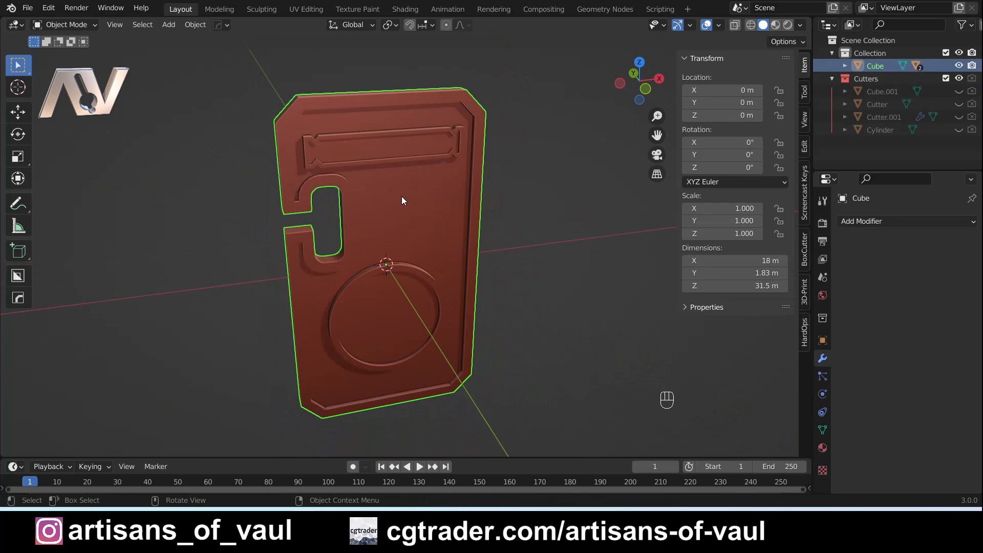
Try to add a loop cut to the panel in edge select mode, and return to Object Mode
{"action": "key", "text": "Tab"}
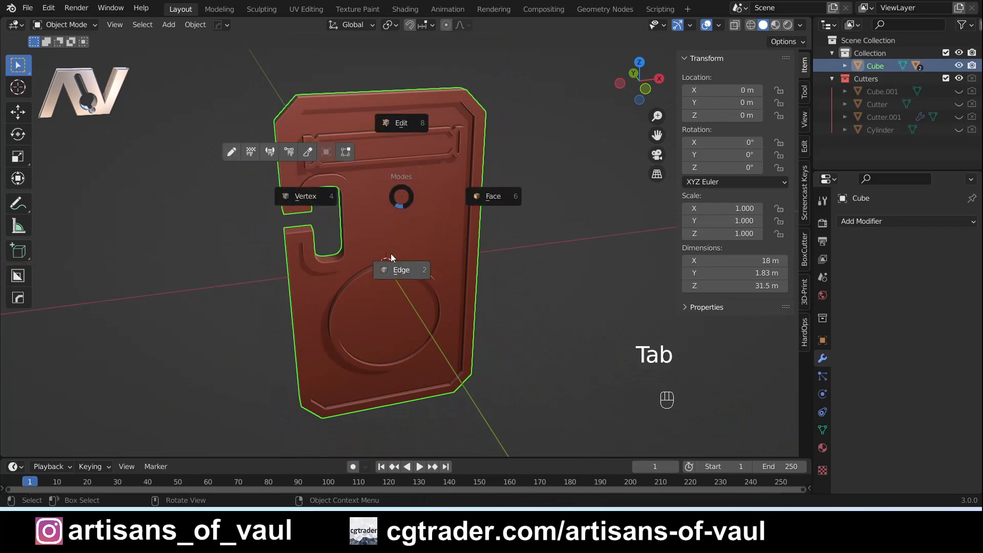
{"action": "left_click", "coordinate": [392, 272]}
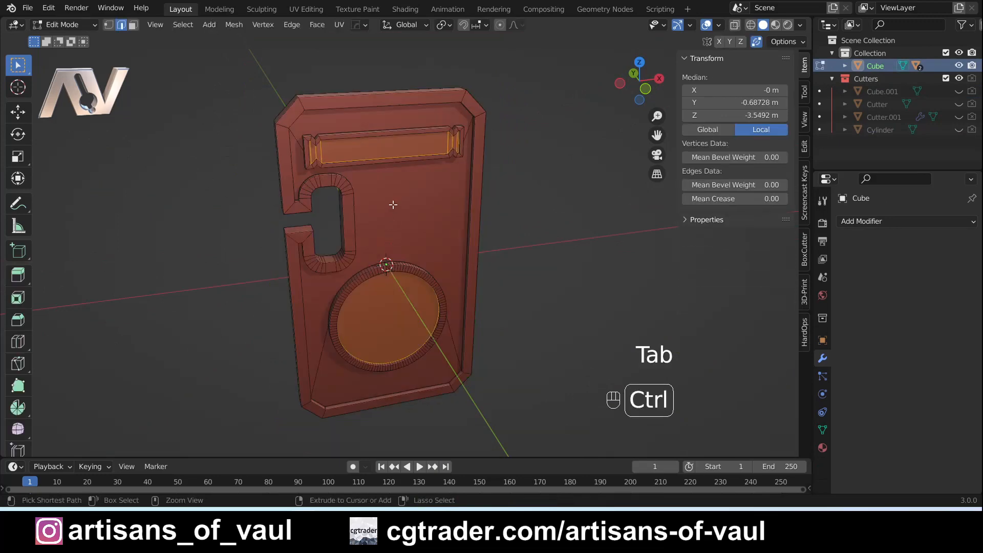
{"action": "key", "text": "ctrl+r"}
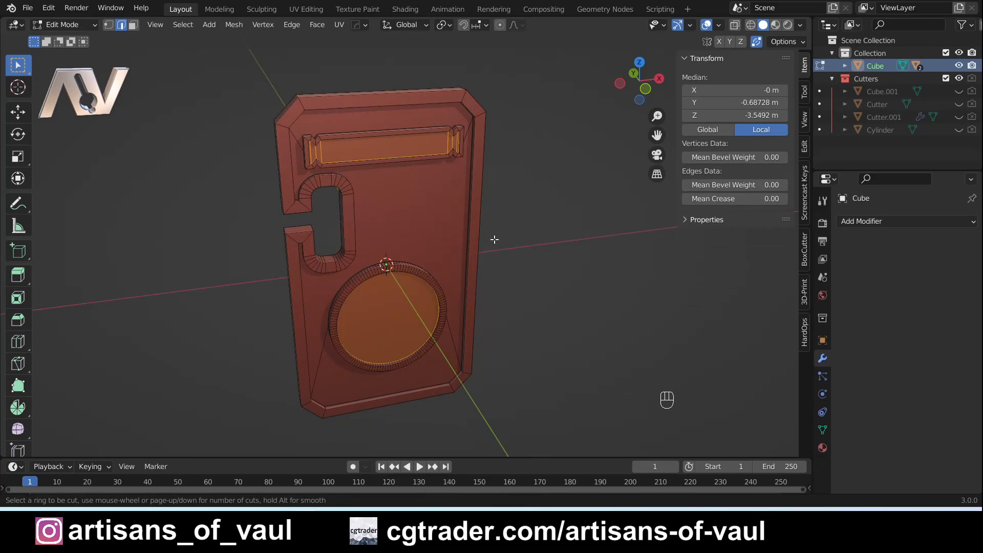
{"action": "scroll", "coordinate": [481, 273], "scroll_direction": "up", "scroll_amount": 2}
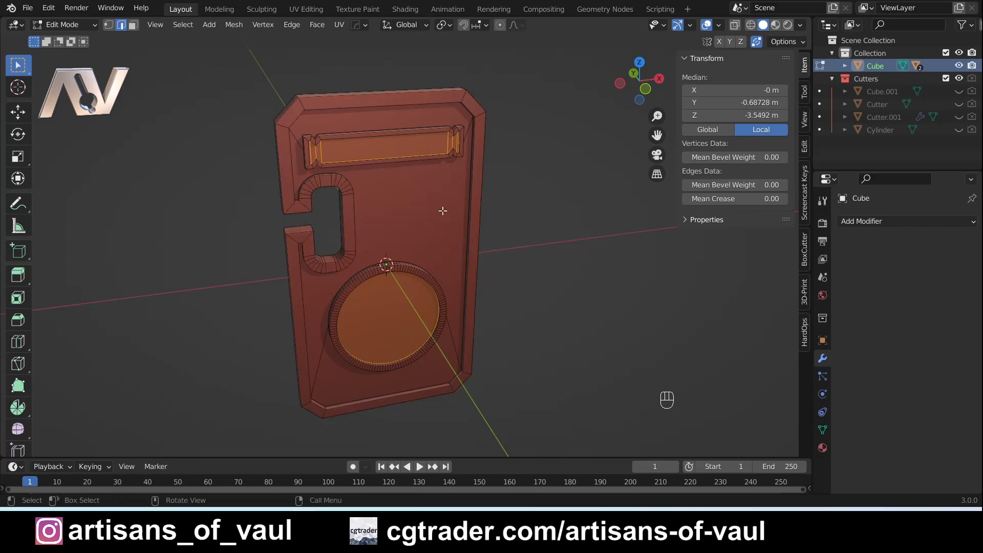
{"action": "key", "text": "Tab"}
Start Dice V2 on the panel in front view and reduce the X-axis cuts to 5
{"action": "scroll", "coordinate": [545, 210], "scroll_direction": "down", "scroll_amount": 2}
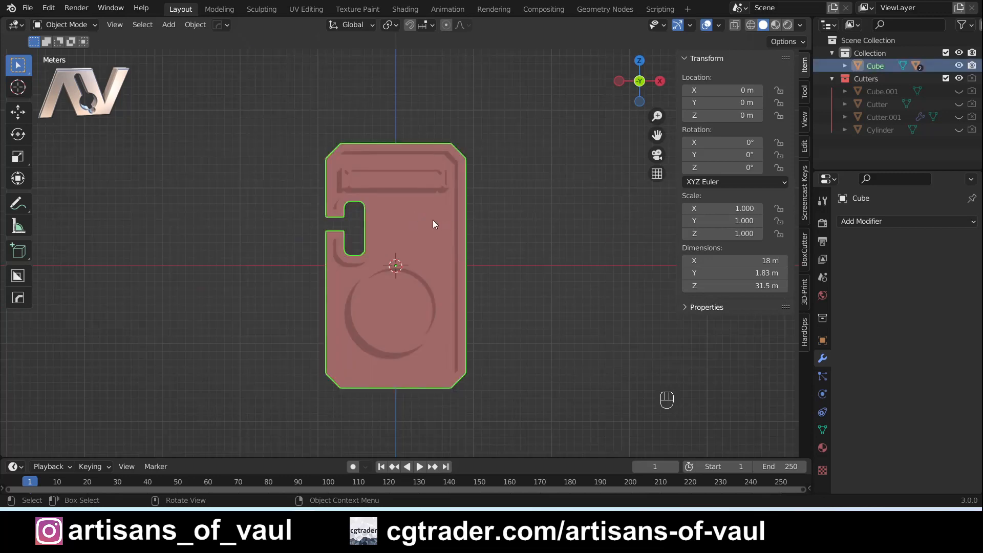
{"action": "key", "text": "q"}
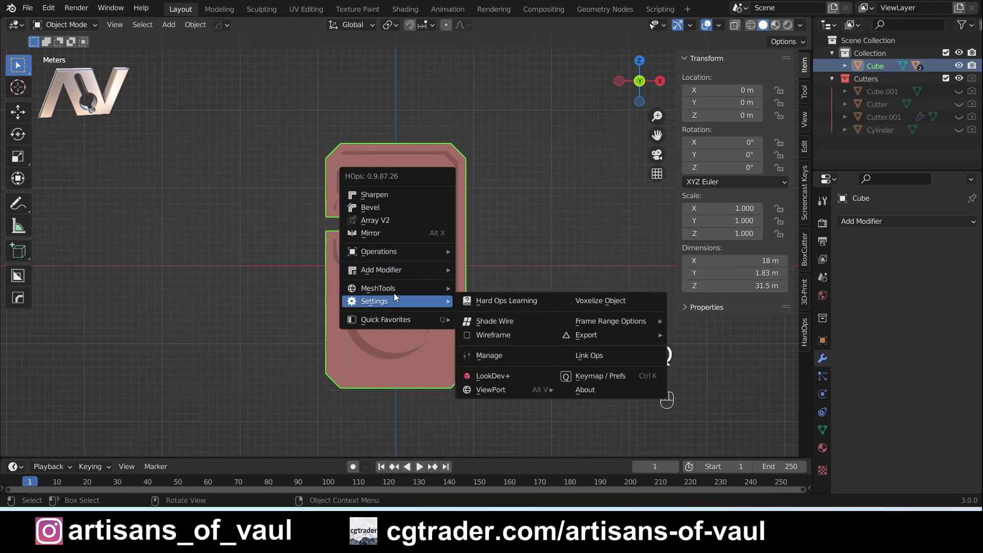
{"action": "mouse_move", "coordinate": [398, 289]}
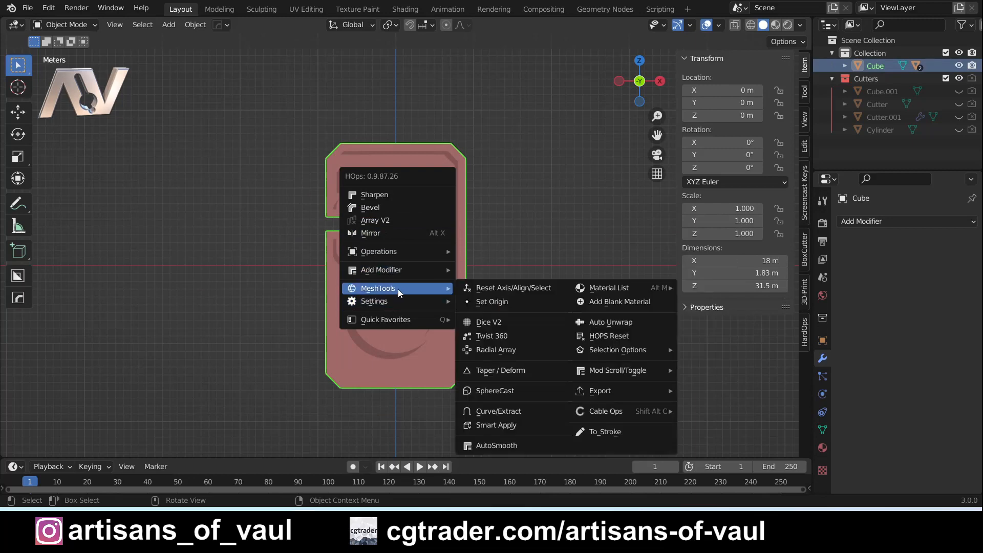
{"action": "left_click", "coordinate": [499, 324]}
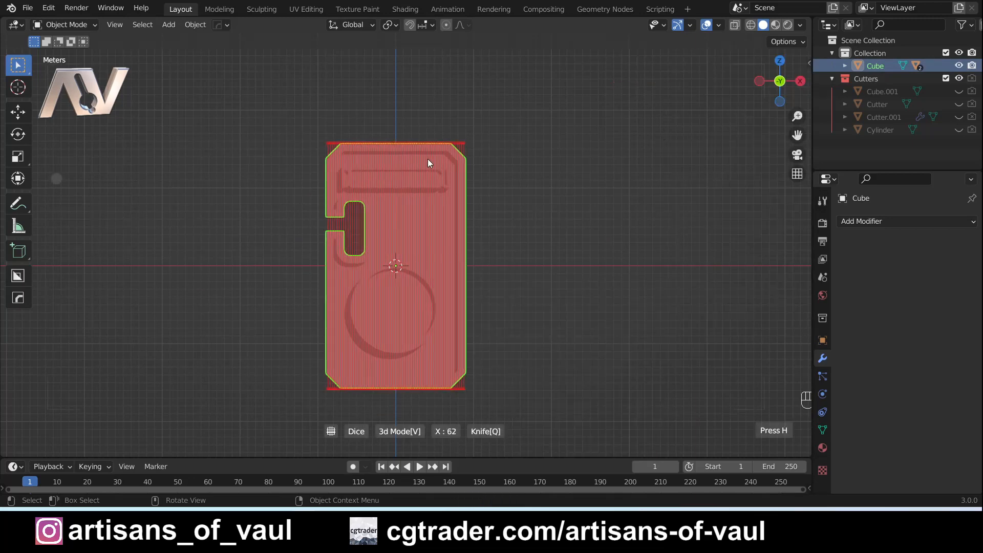
{"action": "scroll", "coordinate": [427, 158], "scroll_direction": "down", "scroll_amount": 20}
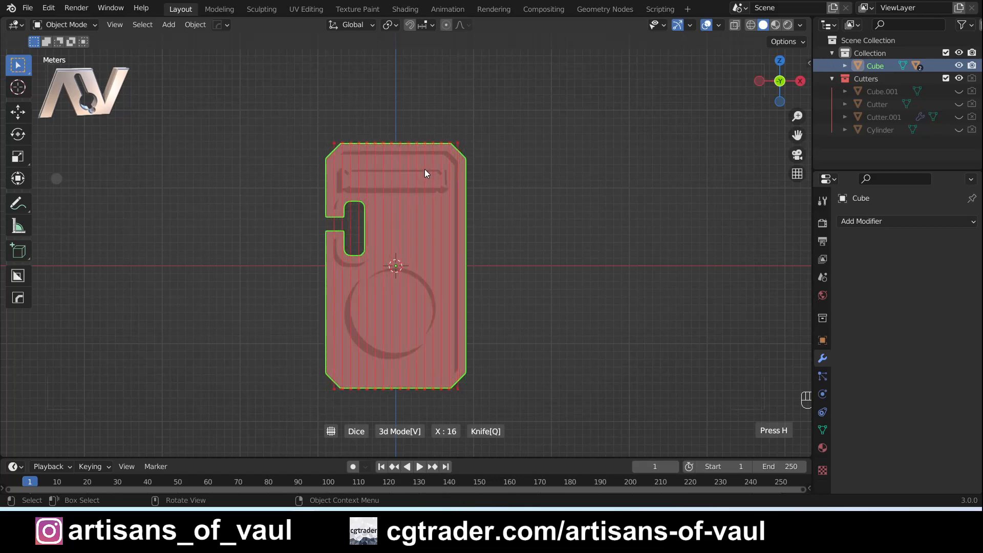
Preview the Dice cuts along the Z and Y axes and return to the X-axis cuts
{"action": "key", "text": "x"}
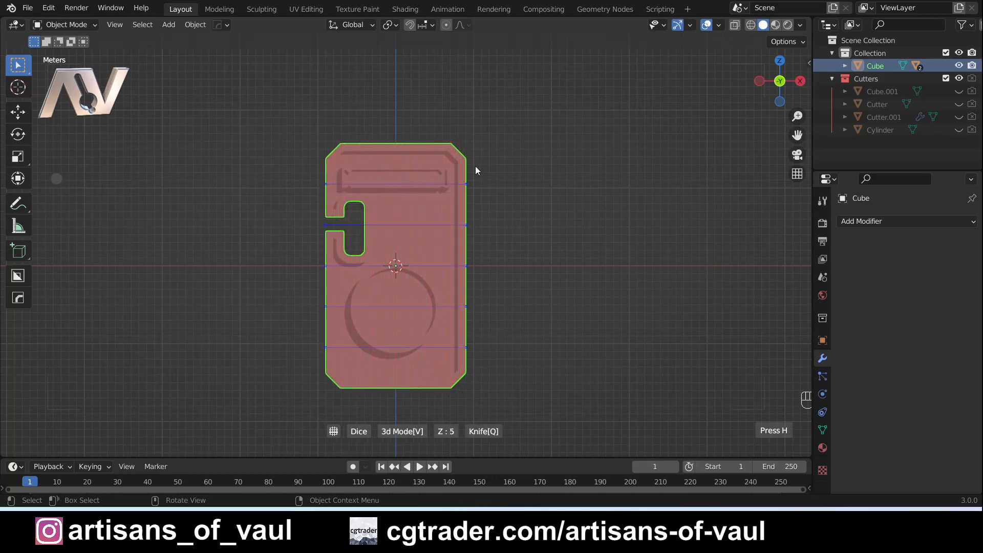
{"action": "key", "text": "x"}
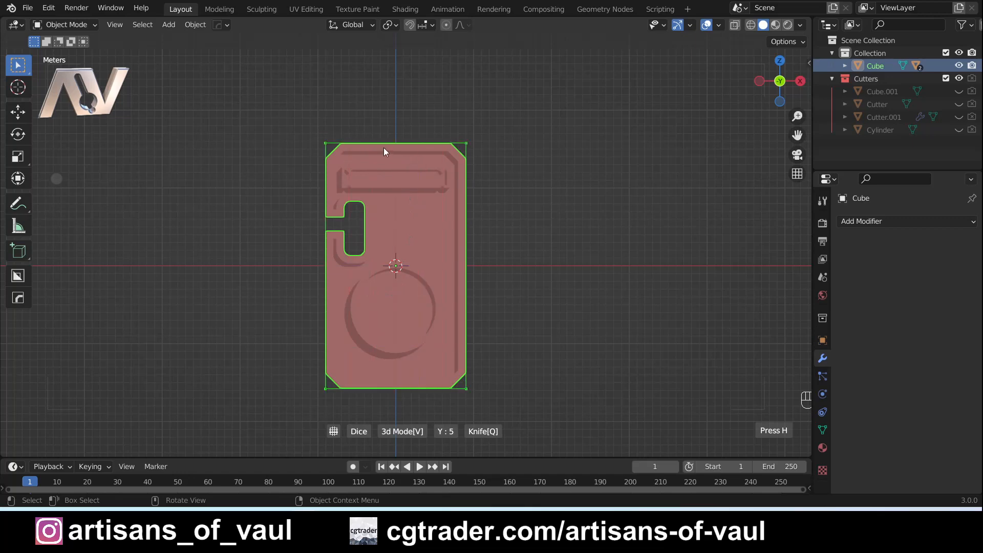
{"action": "key", "text": "x"}
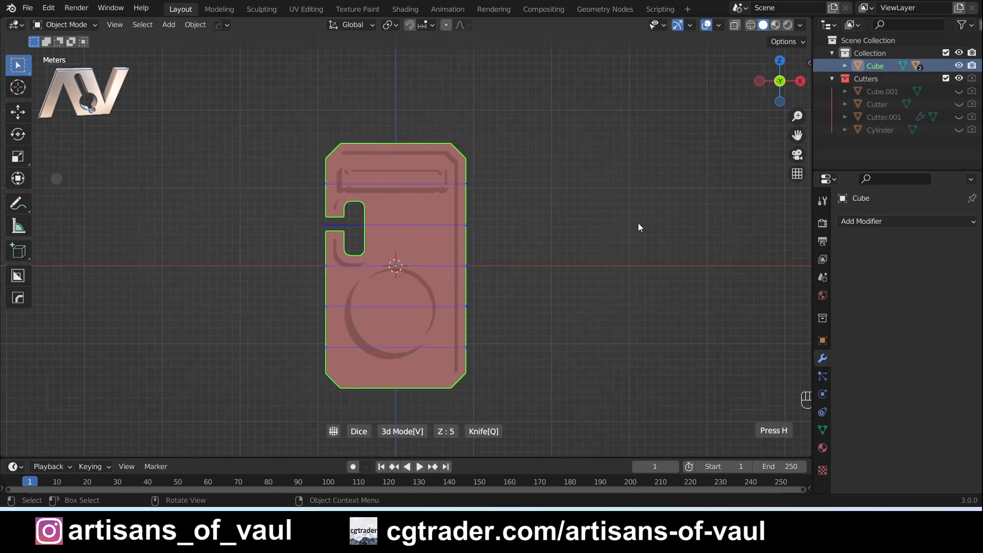
{"action": "key", "text": "x"}
{"action": "key", "text": "x"}
{"action": "key", "text": "x"}
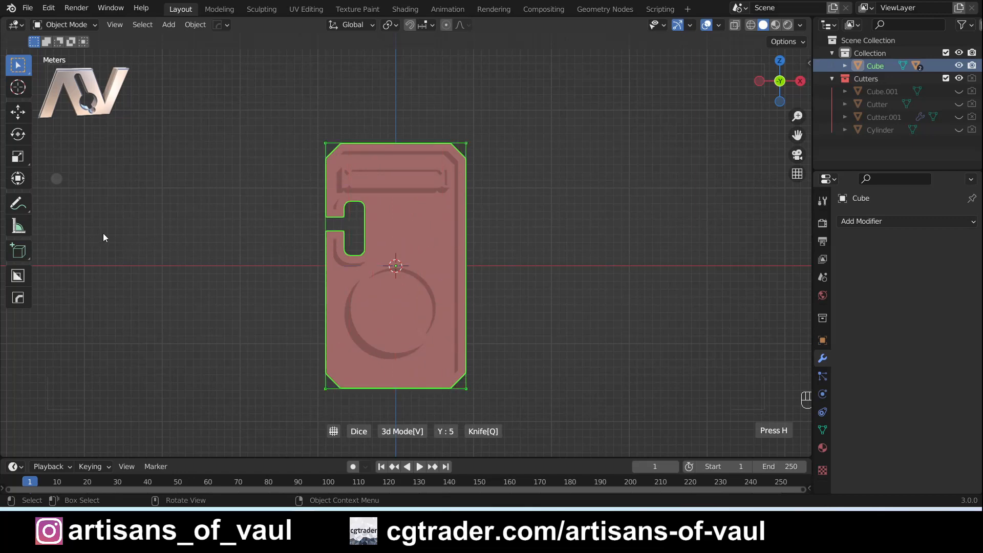
{"action": "key", "text": "x"}
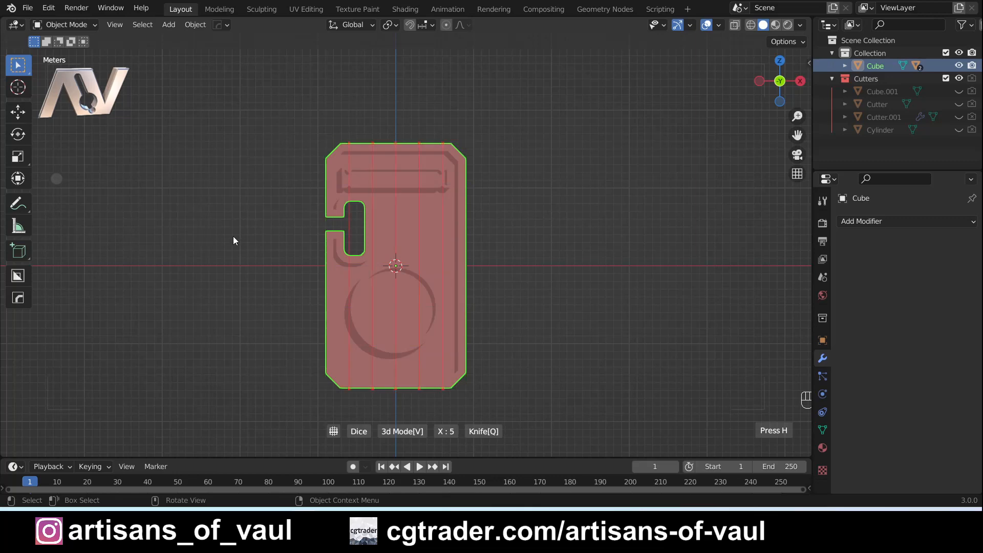
{"action": "key", "text": "x"}
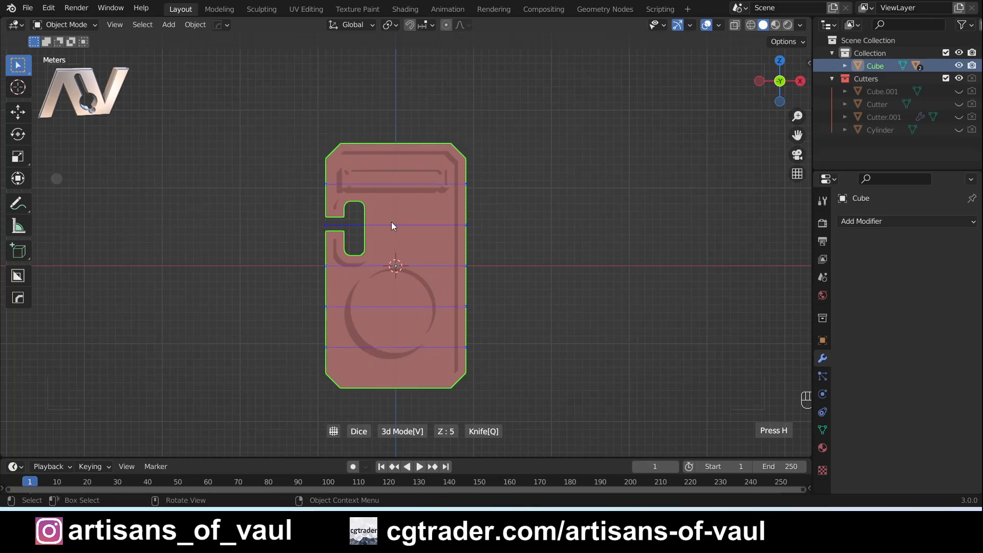
{"action": "key", "text": "x"}
{"action": "key", "text": "x"}
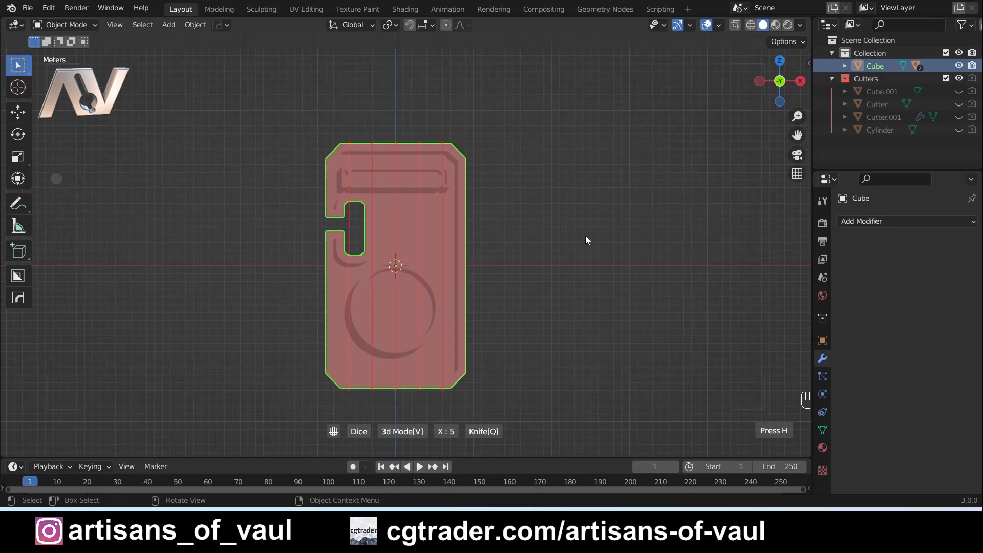
Raise the X-axis Dice cuts past 26, apply the dice to the panel, and show the object's transform properties
{"action": "scroll", "coordinate": [585, 236], "scroll_direction": "up", "scroll_amount": 6}
{"action": "scroll", "coordinate": [586, 240], "scroll_direction": "up", "scroll_amount": 5}
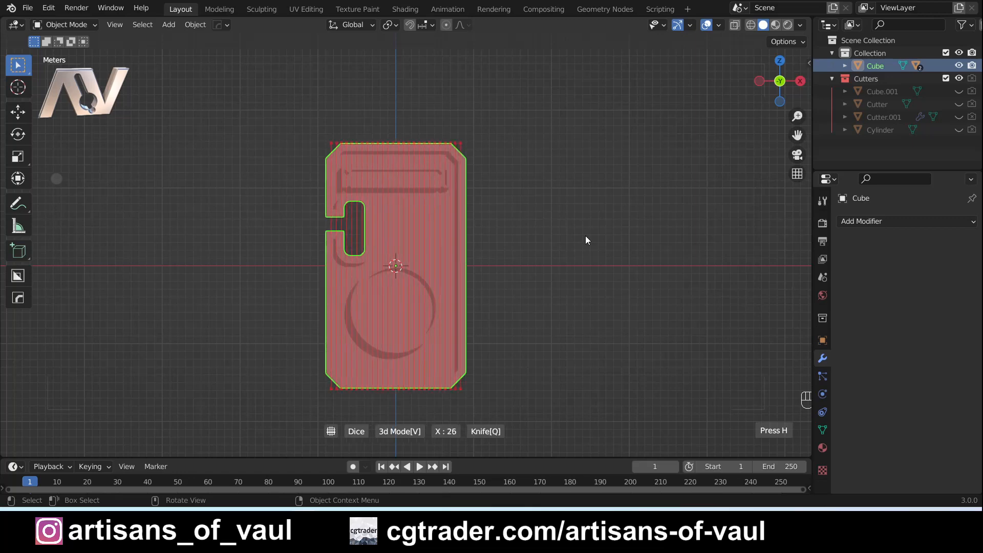
{"action": "scroll", "coordinate": [585, 239], "scroll_direction": "up", "scroll_amount": 2}
{"action": "left_click", "coordinate": [586, 236]}
{"action": "key", "text": "n"}
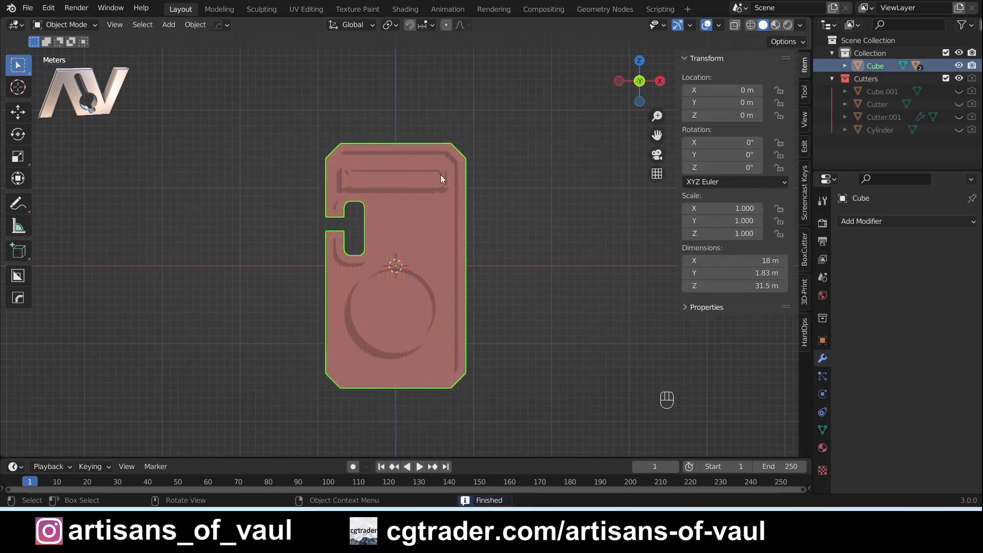
Examine the panel's new vertical edge loops in edge select mode from several angles, and return to Object Mode
{"action": "scroll", "coordinate": [370, 155], "scroll_direction": "up", "scroll_amount": 3}
{"action": "middle_click_drag", "start_coordinate": [370, 156], "coordinate": [420, 252]}
{"action": "key", "text": "Tab"}
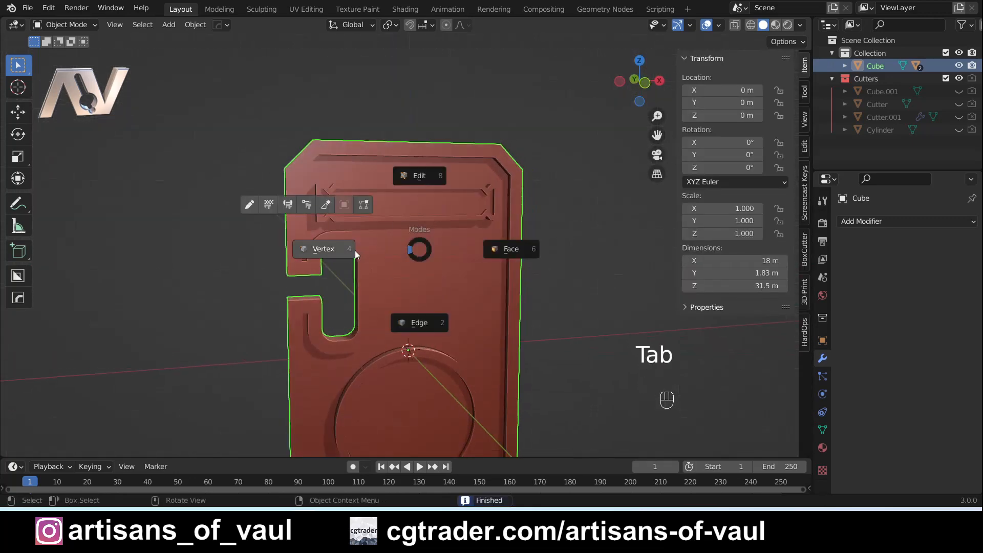
{"action": "left_click", "coordinate": [407, 307]}
{"action": "scroll", "coordinate": [378, 360], "scroll_direction": "up", "scroll_amount": 3}
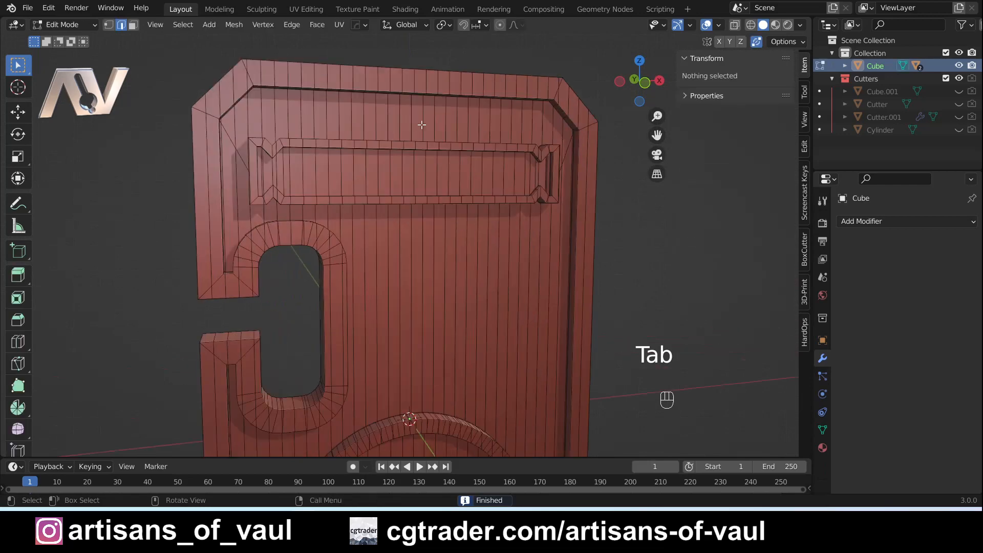
{"action": "scroll", "coordinate": [384, 361], "scroll_direction": "down", "scroll_amount": 3}
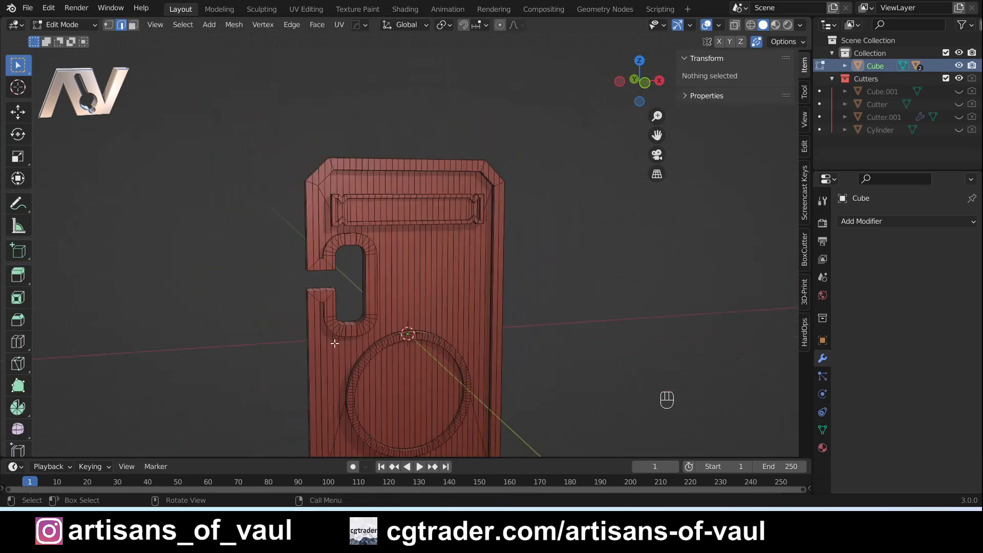
{"action": "middle_click_drag", "start_coordinate": [380, 321], "coordinate": [410, 240]}
{"action": "middle_click_drag", "start_coordinate": [369, 107], "coordinate": [395, 242]}
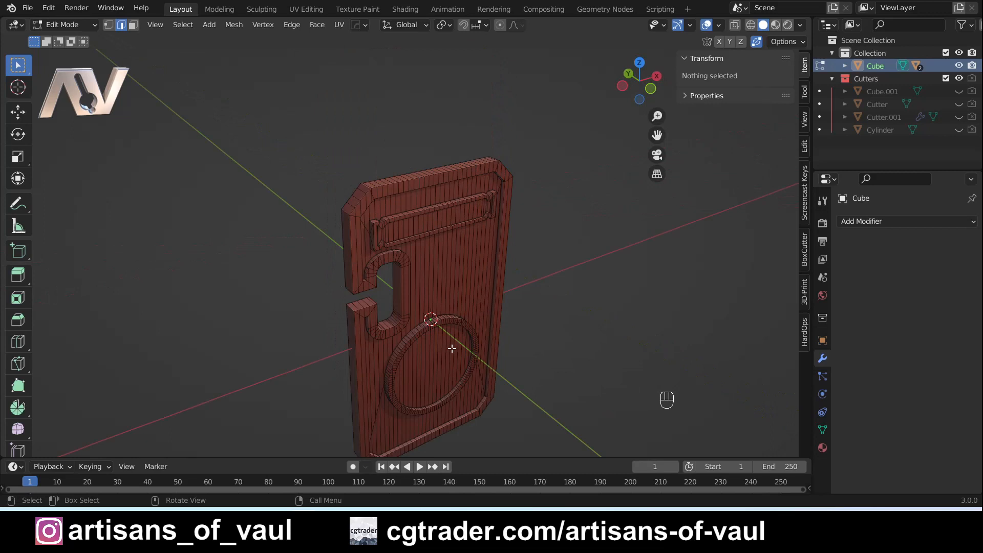
{"action": "key", "text": "Tab"}
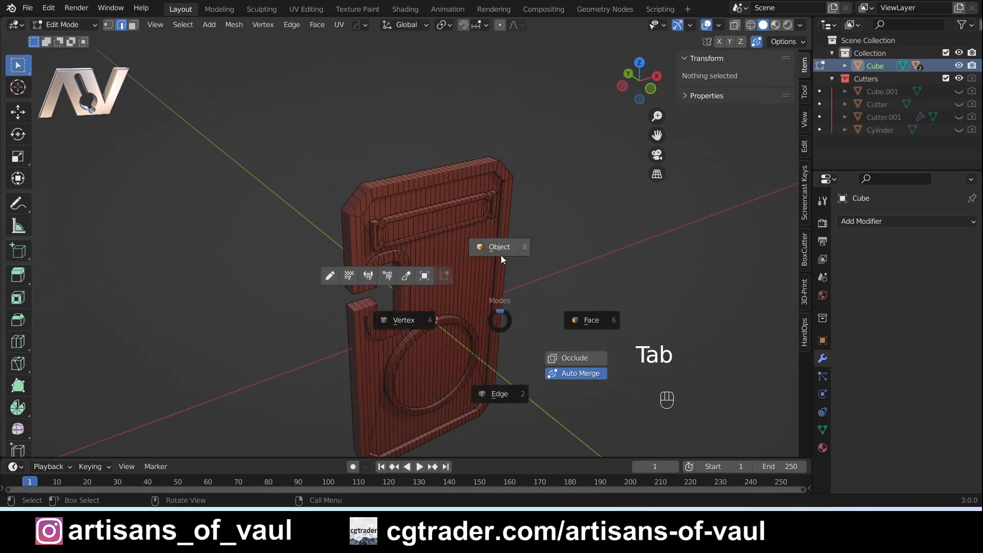
{"action": "left_click", "coordinate": [567, 244]}
Add a Simple Deform modifier to the panel, set to Bend on the Z axis with an angle of 72.6°
{"action": "middle_click_drag", "start_coordinate": [567, 244], "coordinate": [455, 267]}
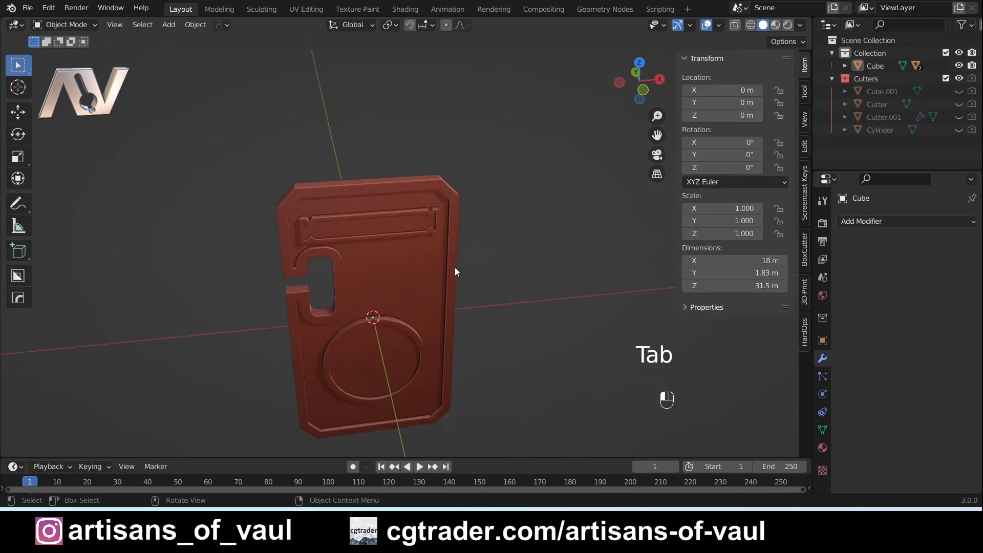
{"action": "left_click", "coordinate": [455, 268]}
{"action": "left_click", "coordinate": [856, 224]}
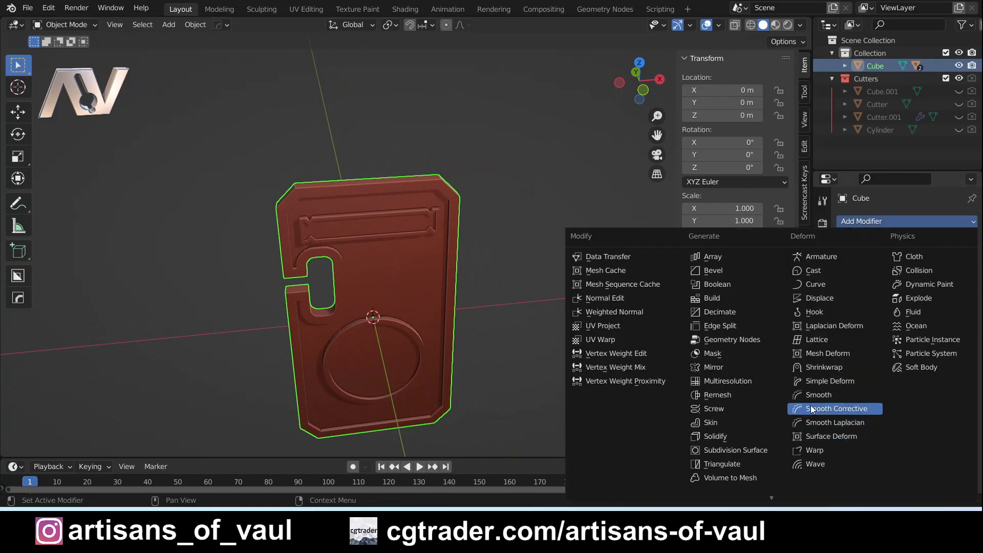
{"action": "left_click", "coordinate": [822, 381]}
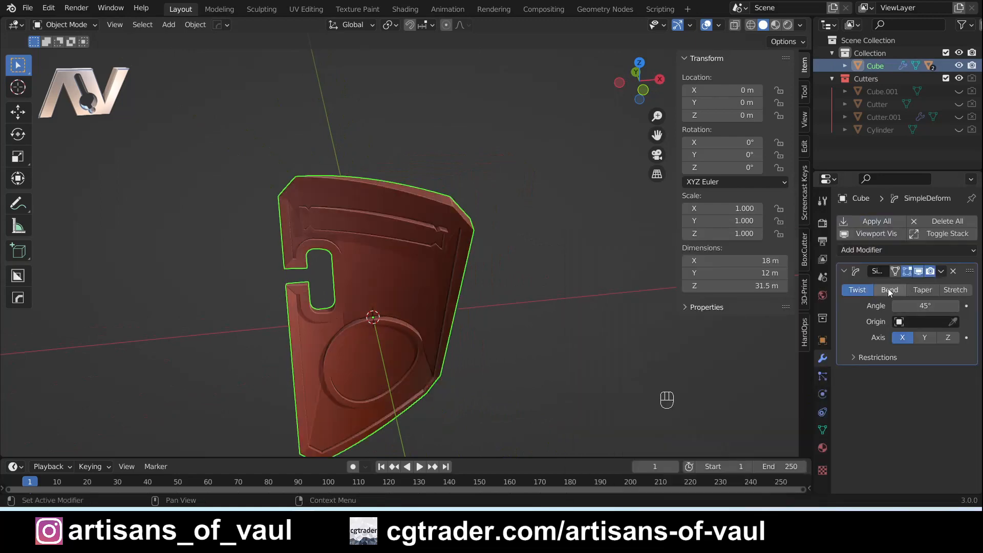
{"action": "left_click", "coordinate": [889, 290]}
{"action": "left_click", "coordinate": [948, 338]}
{"action": "left_click_drag", "start_coordinate": [922, 305], "coordinate": [963, 306]}
Apply the Simple Deform bend to the panel and inspect the curved mesh's vertices in Edit Mode
{"action": "scroll", "coordinate": [325, 260], "scroll_direction": "up", "scroll_amount": 3}
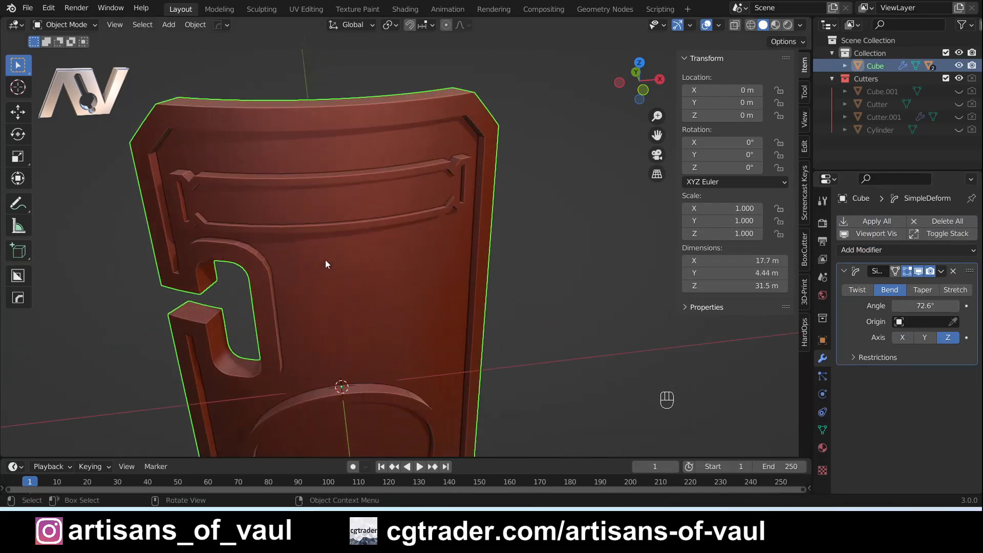
{"action": "middle_click_drag", "start_coordinate": [325, 260], "coordinate": [408, 243]}
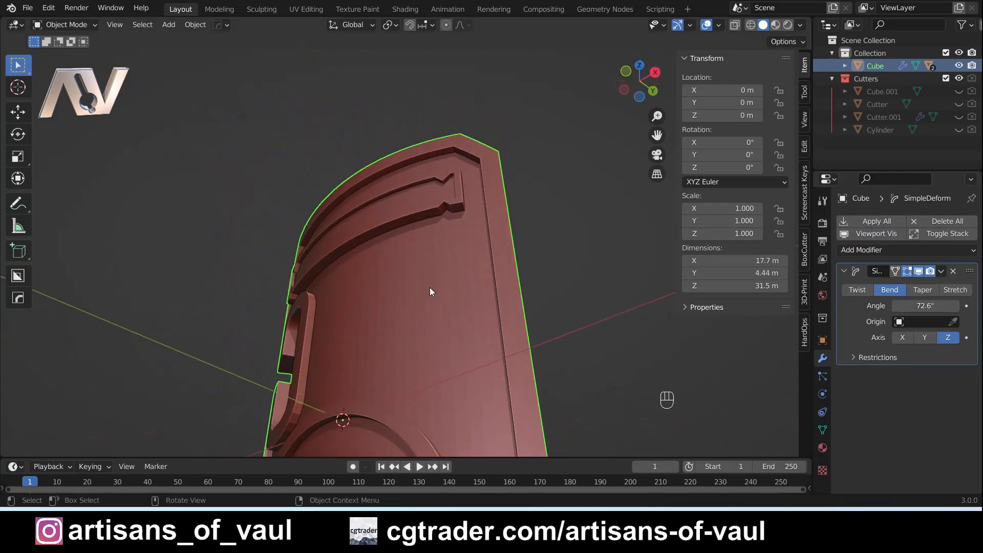
{"action": "middle_click_drag", "start_coordinate": [430, 291], "coordinate": [376, 276]}
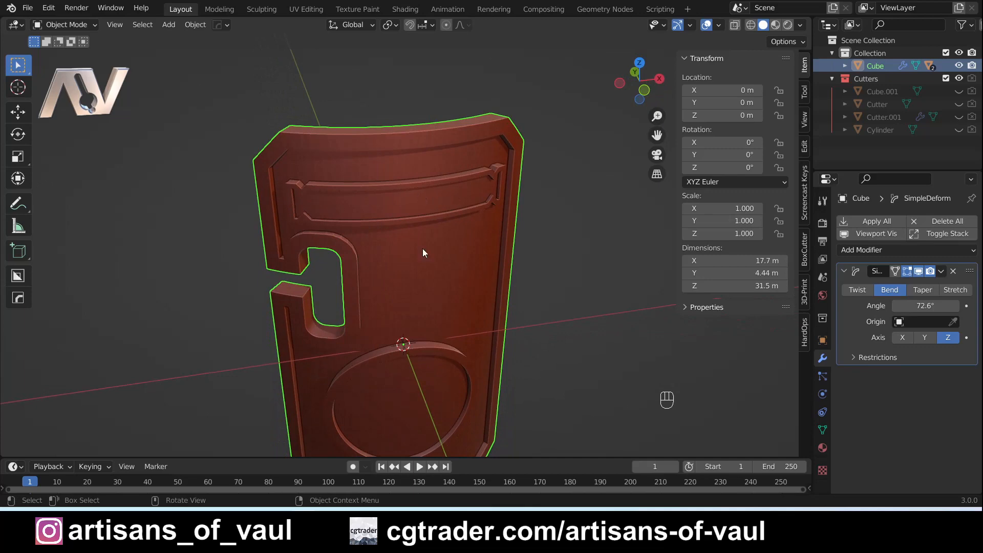
{"action": "middle_click_drag", "start_coordinate": [435, 417], "coordinate": [475, 376], "text": "shift"}
{"action": "middle_click_drag", "start_coordinate": [482, 280], "coordinate": [416, 221], "text": "alt"}
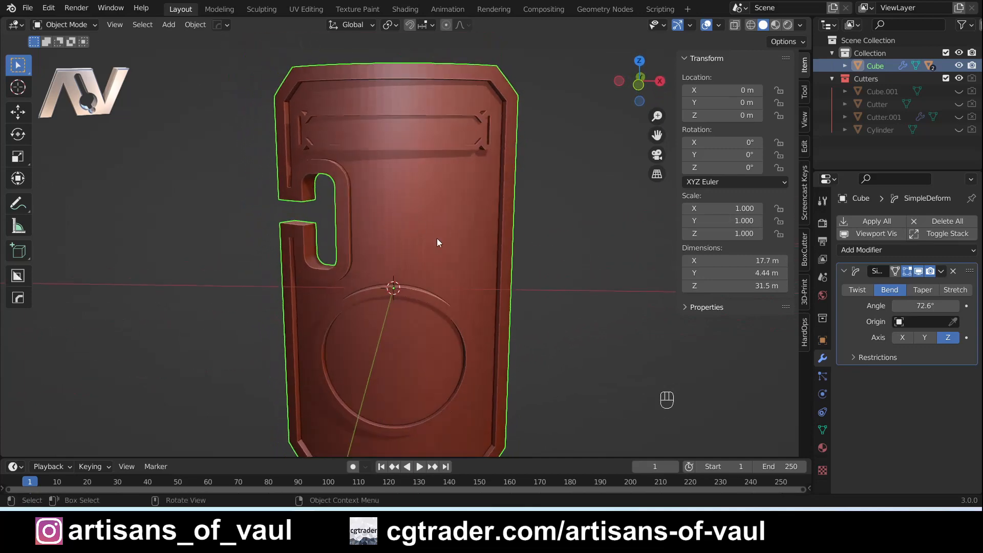
{"action": "mouse_move", "coordinate": [551, 214]}
{"action": "middle_mouse_down"}
{"action": "mouse_move", "coordinate": [502, 228]}
{"action": "mouse_move", "coordinate": [543, 226]}
{"action": "middle_mouse_up"}
{"action": "left_click", "coordinate": [884, 220]}
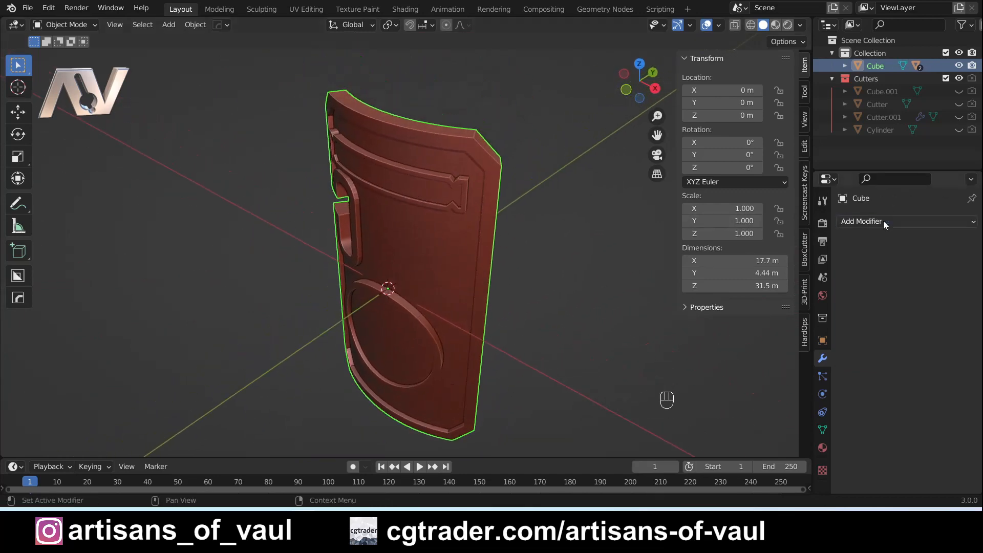
{"action": "key", "text": "Tab"}
{"action": "middle_click_drag", "start_coordinate": [495, 167], "coordinate": [535, 227]}
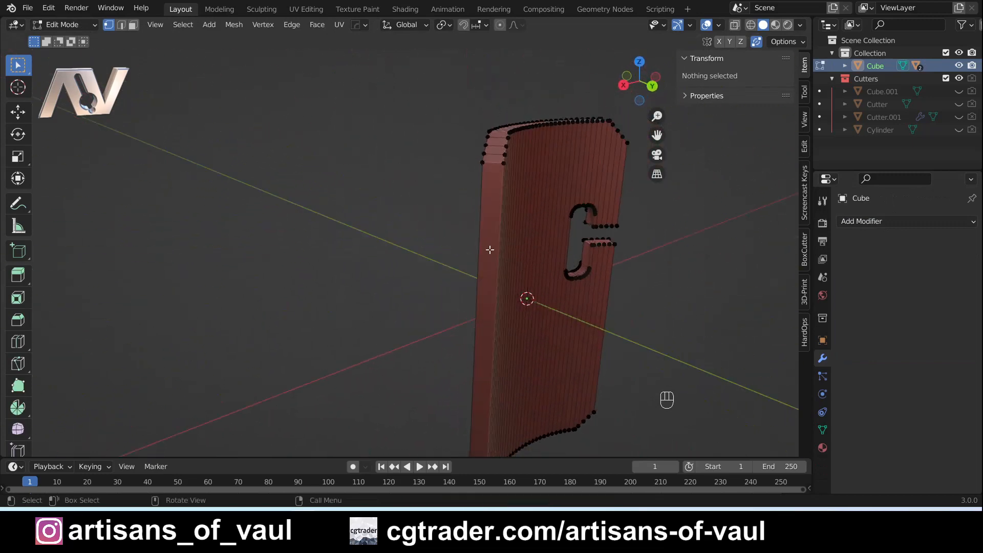
{"action": "scroll", "coordinate": [467, 246], "scroll_direction": "down", "scroll_amount": 1}
{"action": "middle_click_drag", "start_coordinate": [372, 219], "coordinate": [484, 259]}
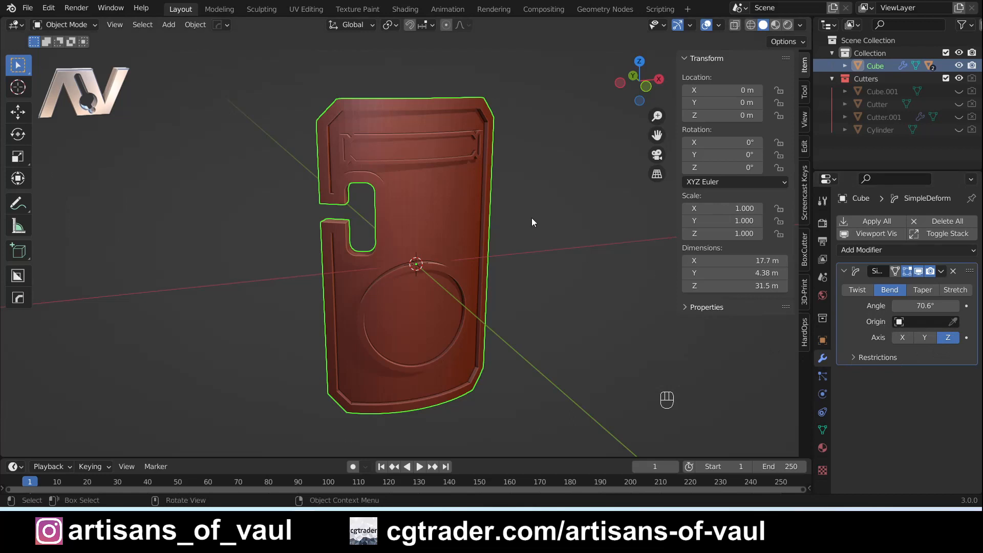
Restrict transforms to affect only the panel's origin
{"action": "middle_click_drag", "start_coordinate": [548, 193], "coordinate": [416, 218]}
{"action": "middle_click_drag", "start_coordinate": [515, 204], "coordinate": [444, 214], "text": "shift"}
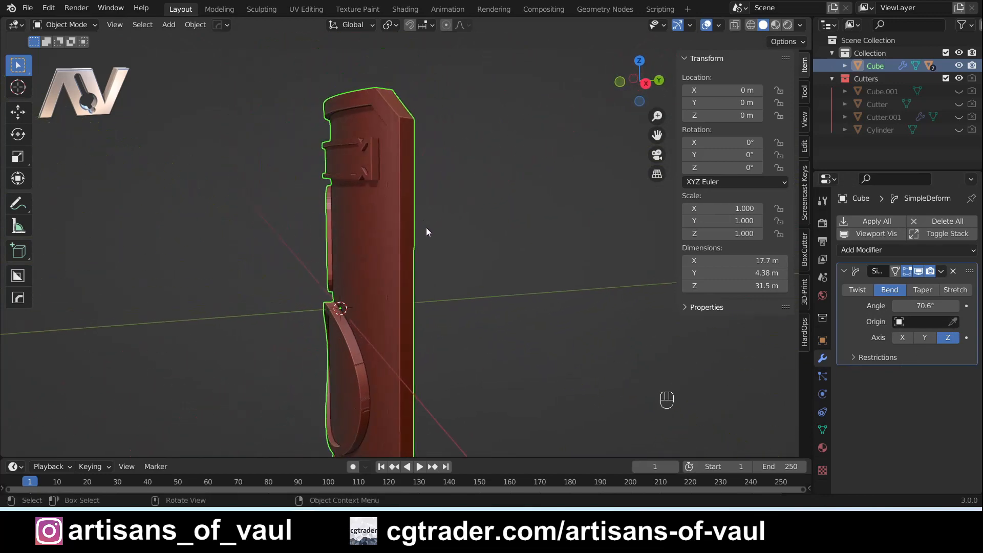
{"action": "middle_click_drag", "start_coordinate": [369, 271], "coordinate": [400, 335]}
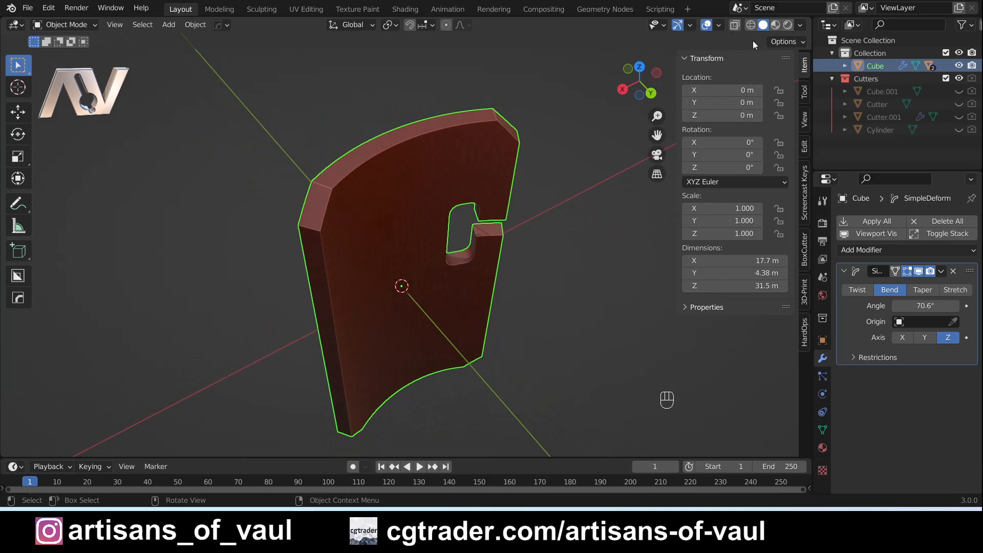
{"action": "left_click", "coordinate": [786, 42]}
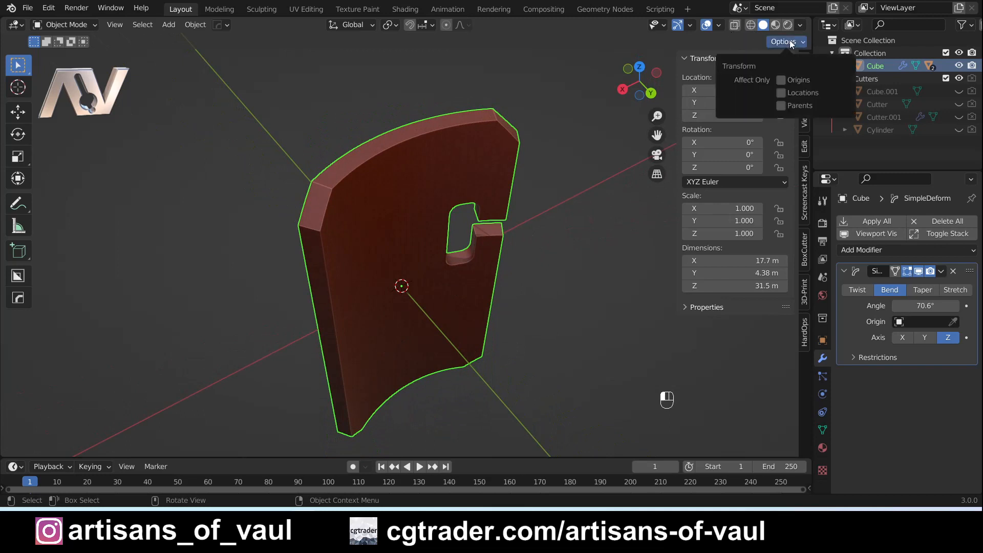
{"action": "left_click", "coordinate": [781, 80]}
Try moving the bent panel's origin along the Y axis, and undo the move
{"action": "mouse_move", "coordinate": [497, 271]}
{"action": "middle_mouse_down"}
{"action": "mouse_move", "coordinate": [512, 272]}
{"action": "mouse_move", "coordinate": [485, 272]}
{"action": "mouse_move", "coordinate": [507, 272]}
{"action": "mouse_move", "coordinate": [487, 257]}
{"action": "mouse_move", "coordinate": [507, 277]}
{"action": "middle_mouse_up"}
{"action": "key", "text": "g"}
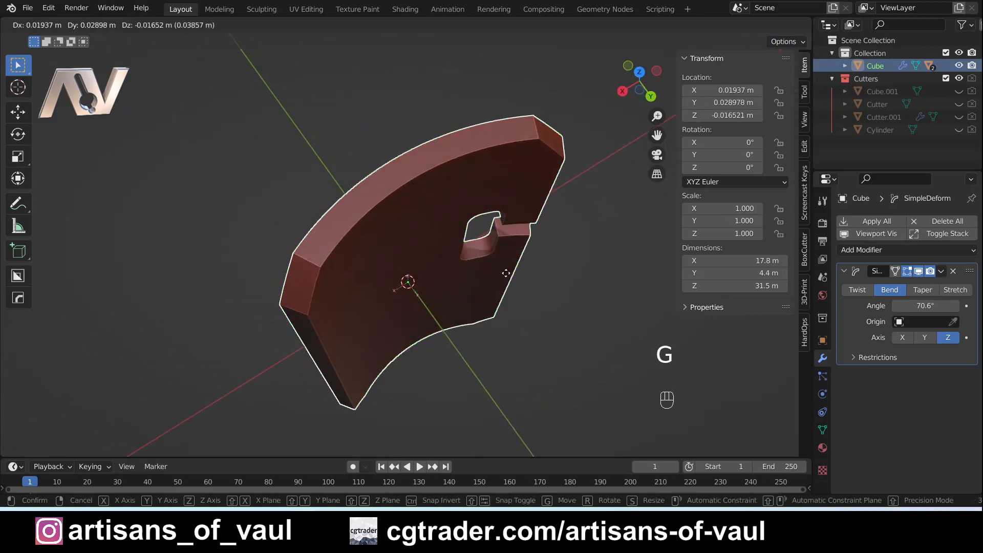
{"action": "key", "text": "y"}
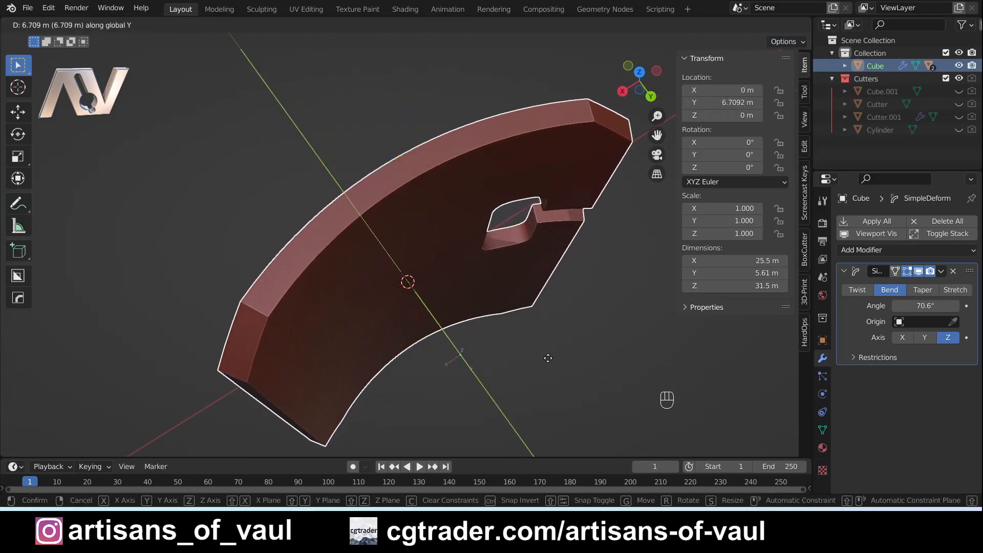
{"action": "left_click", "coordinate": [475, 344]}
{"action": "middle_click_drag", "start_coordinate": [475, 343], "coordinate": [484, 269]}
{"action": "key", "text": "ctrl+z"}
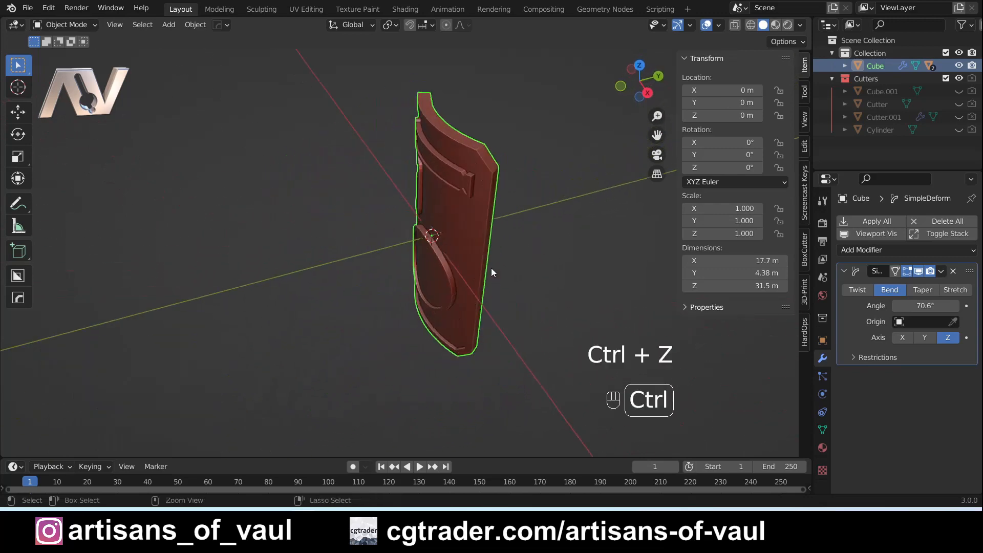
Move the bent panel's origin about -9.4 m along the X axis to shift the centre of the bend
{"action": "middle_click_drag", "start_coordinate": [557, 248], "coordinate": [382, 278]}
{"action": "key", "text": "g"}
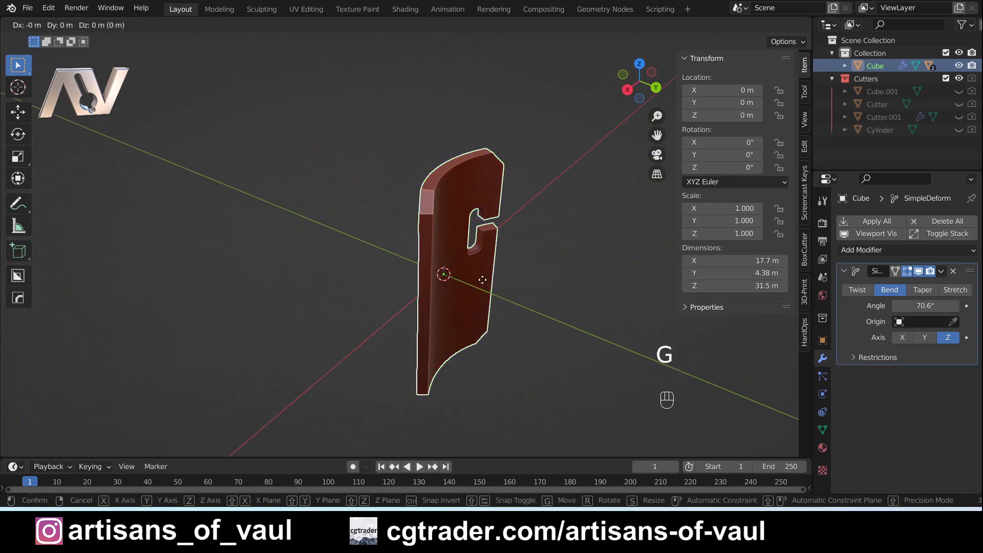
{"action": "key", "text": "x"}
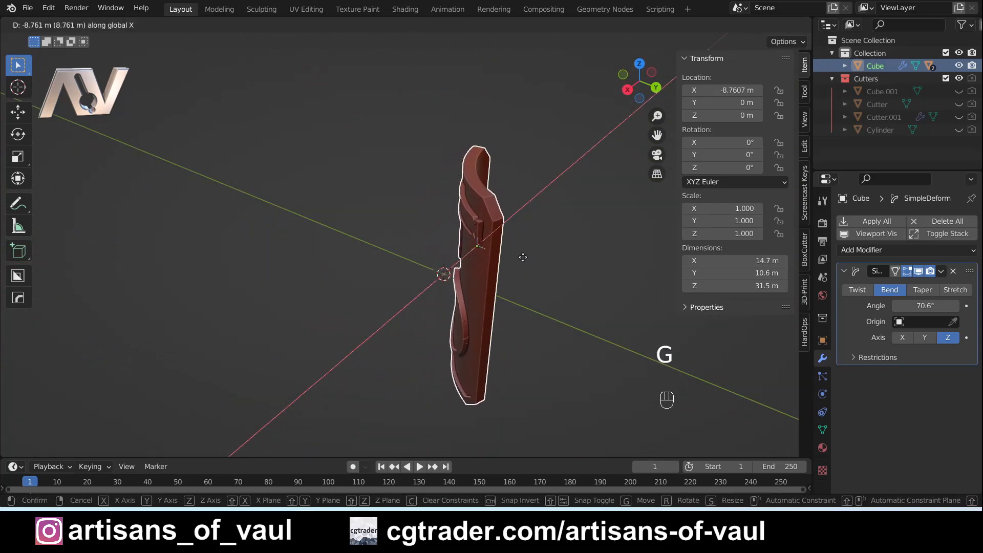
{"action": "left_click", "coordinate": [520, 256]}
{"action": "middle_click_drag", "start_coordinate": [496, 254], "coordinate": [545, 259]}
{"action": "middle_click_drag", "start_coordinate": [366, 236], "coordinate": [478, 284], "text": "shift"}
{"action": "scroll", "coordinate": [459, 274], "scroll_direction": "up", "scroll_amount": 3}
{"action": "key", "text": "g"}
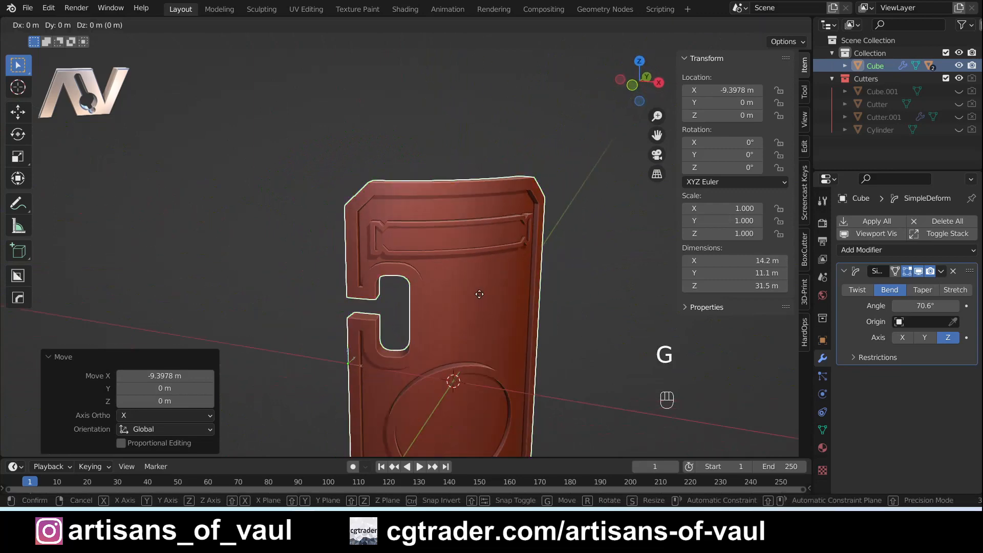
{"action": "key", "text": "x"}
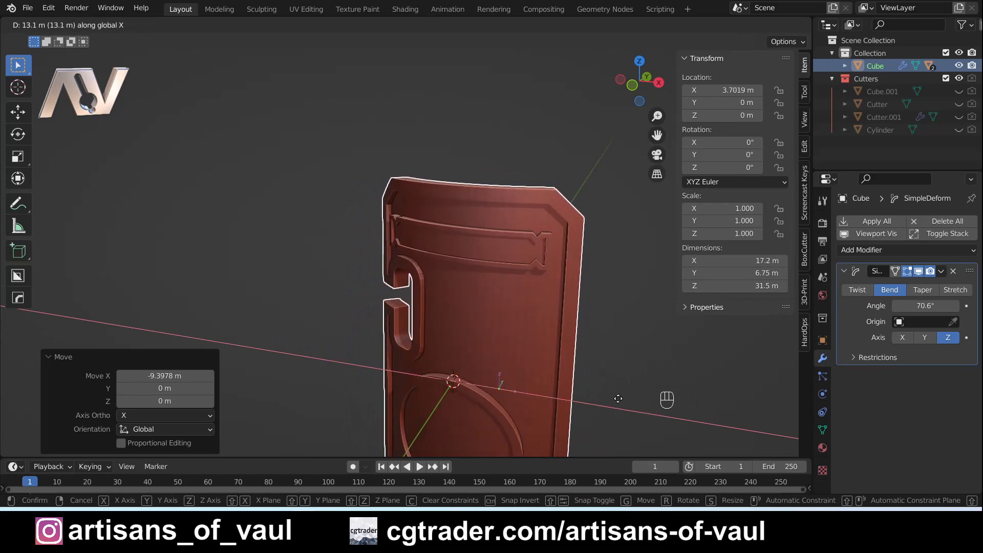
{"action": "left_click", "coordinate": [554, 359]}
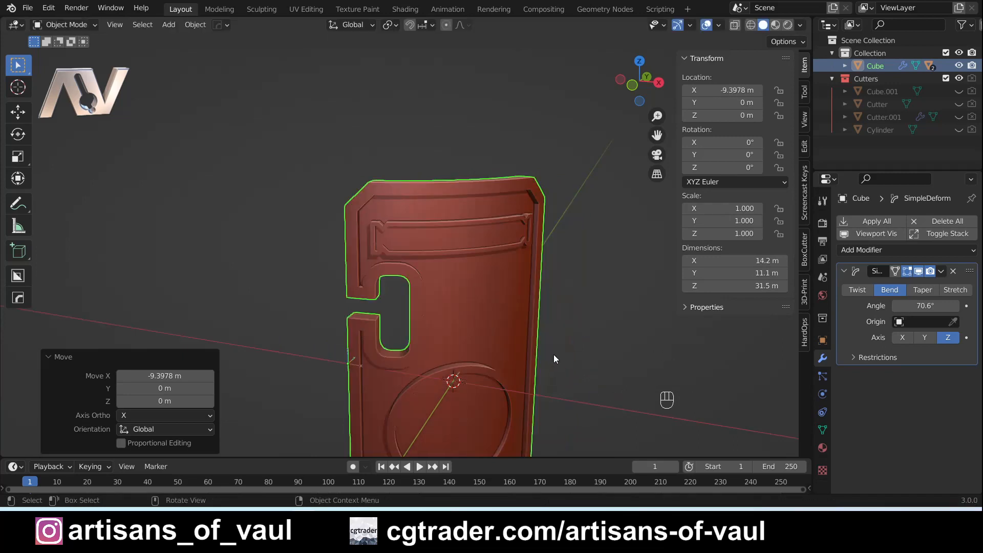
Undo the origin's move along X and inspect the bent panel's curvature from the front and side
{"action": "key", "text": "ctrl+z"}
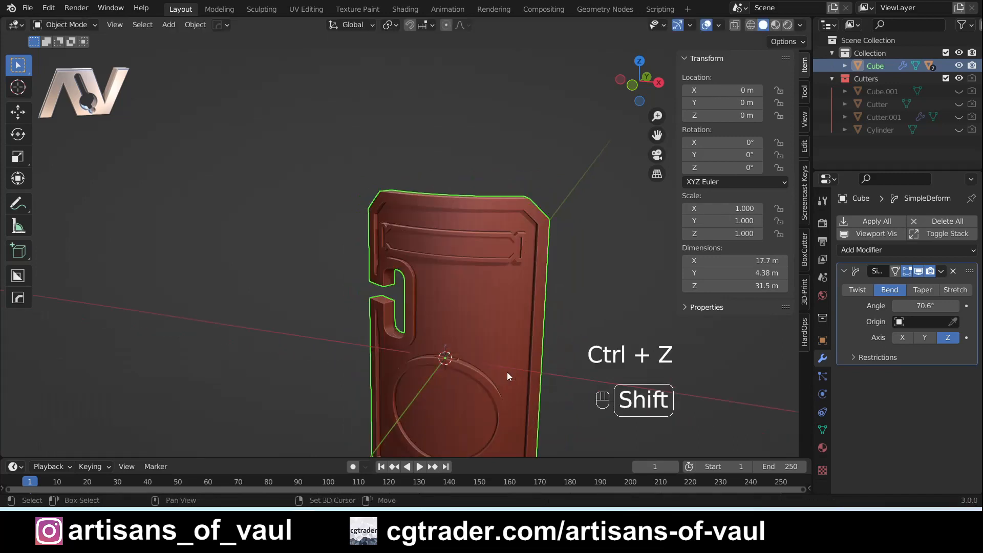
{"action": "middle_click_drag", "start_coordinate": [507, 372], "coordinate": [482, 281], "text": "shift"}
{"action": "scroll", "coordinate": [493, 268], "scroll_direction": "up", "scroll_amount": 2}
{"action": "scroll", "coordinate": [482, 281], "scroll_direction": "down", "scroll_amount": 2}
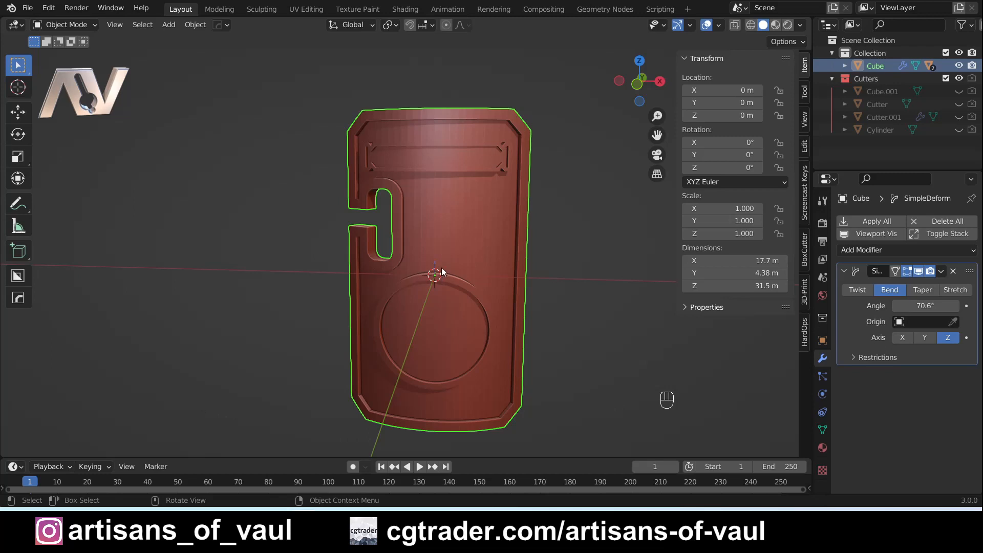
{"action": "middle_click_drag", "start_coordinate": [441, 269], "coordinate": [447, 239]}
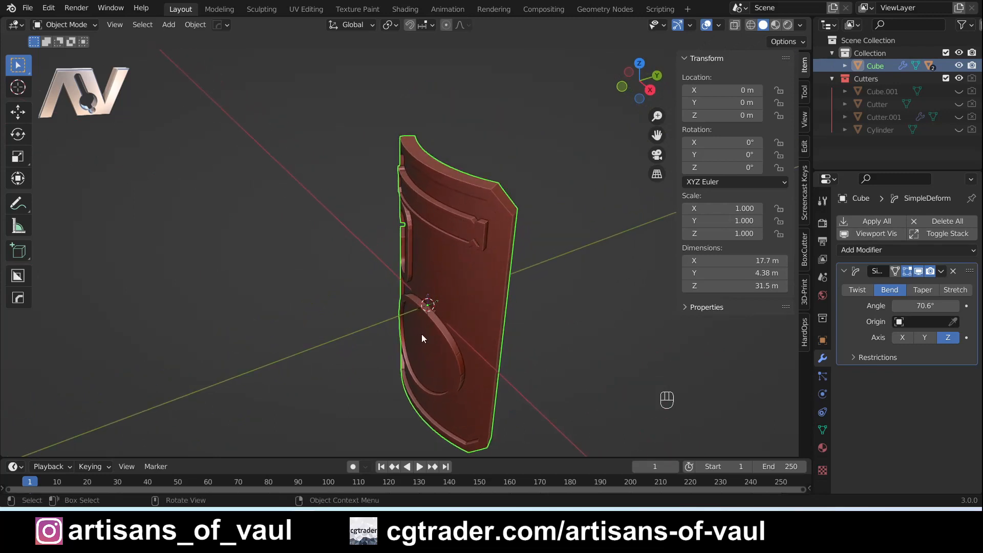
{"action": "middle_click_drag", "start_coordinate": [439, 281], "coordinate": [429, 339]}
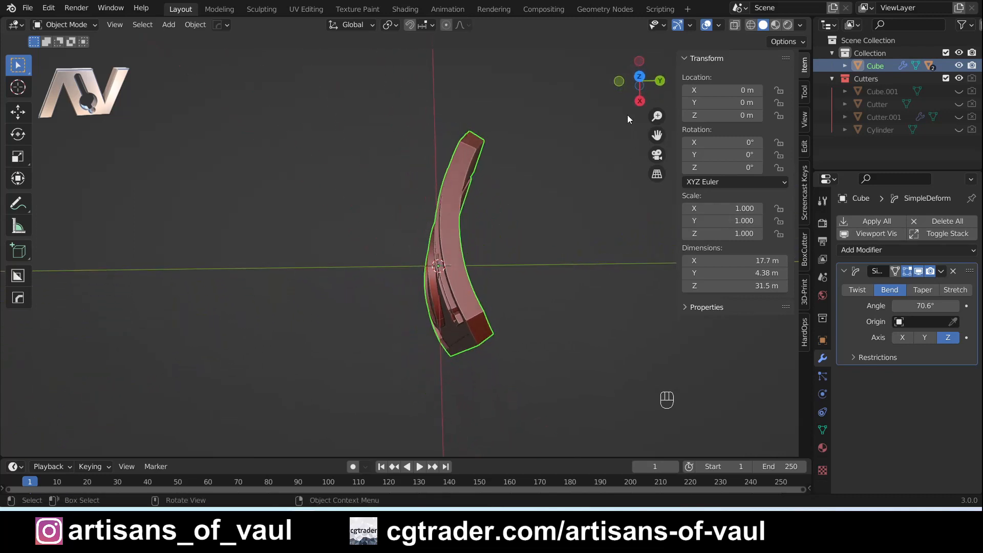
Compare the panel from above with the Simple Deform bend hidden and shown again in the viewport
{"action": "left_click", "coordinate": [639, 76]}
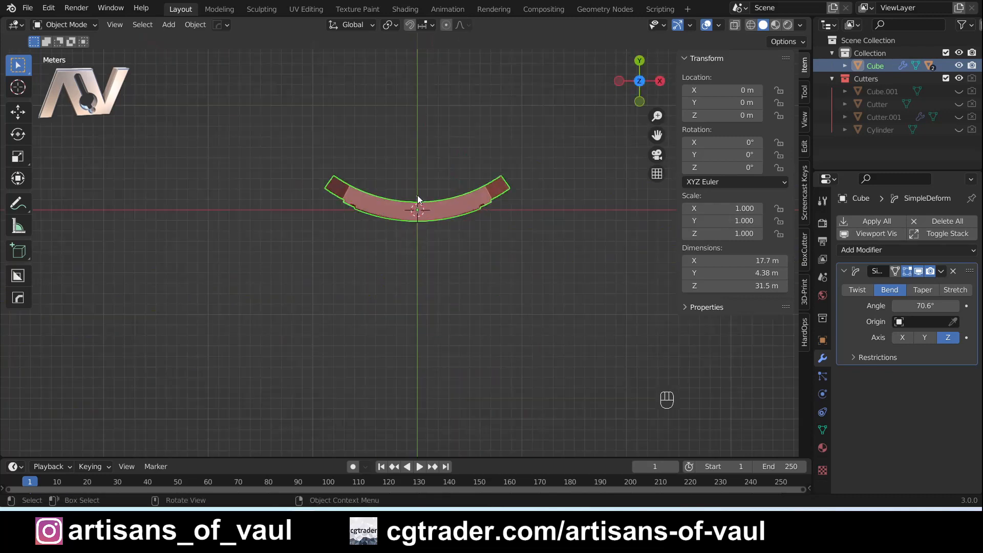
{"action": "left_click", "coordinate": [919, 271]}
{"action": "middle_click_drag", "start_coordinate": [466, 210], "coordinate": [401, 233], "text": "shift"}
{"action": "left_click", "coordinate": [919, 271]}
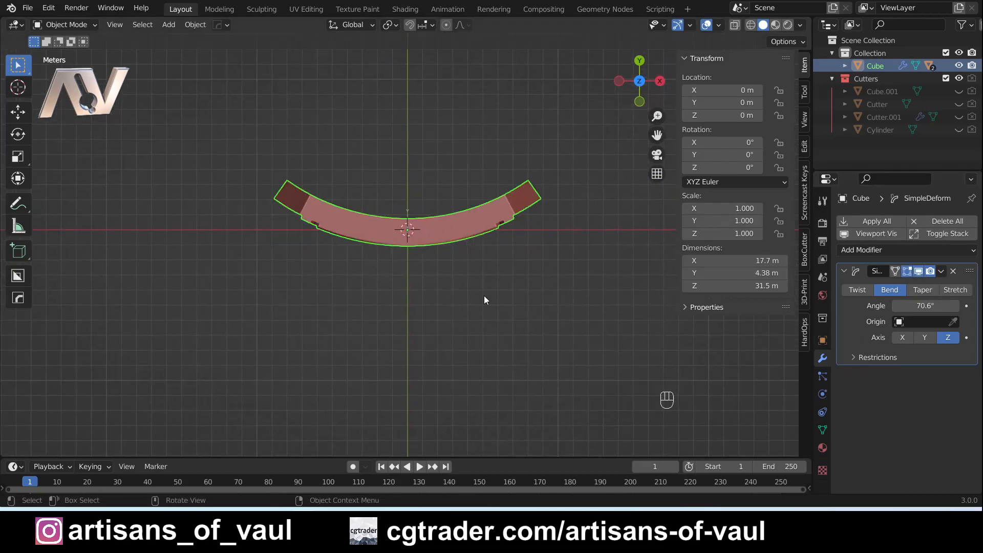
{"action": "middle_click_drag", "start_coordinate": [449, 363], "coordinate": [458, 296]}
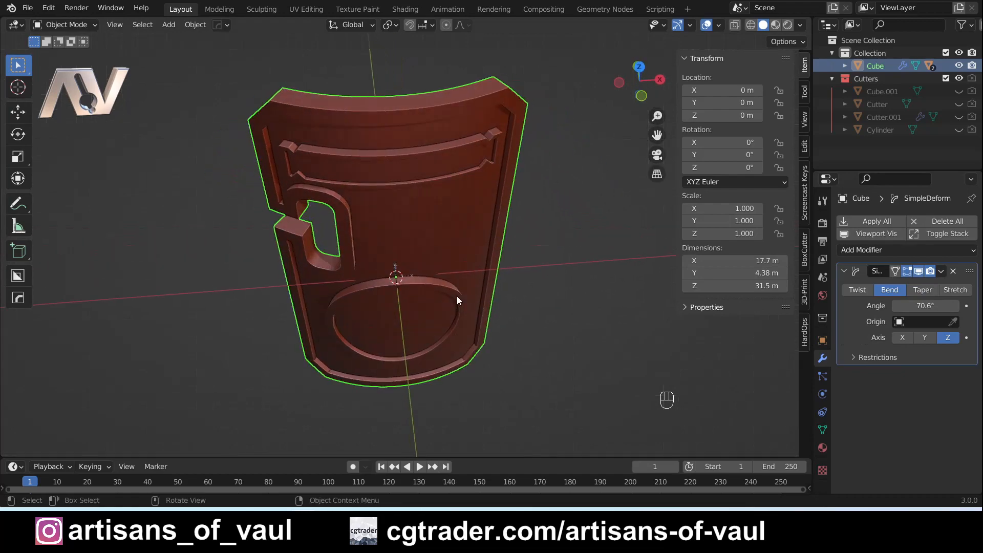